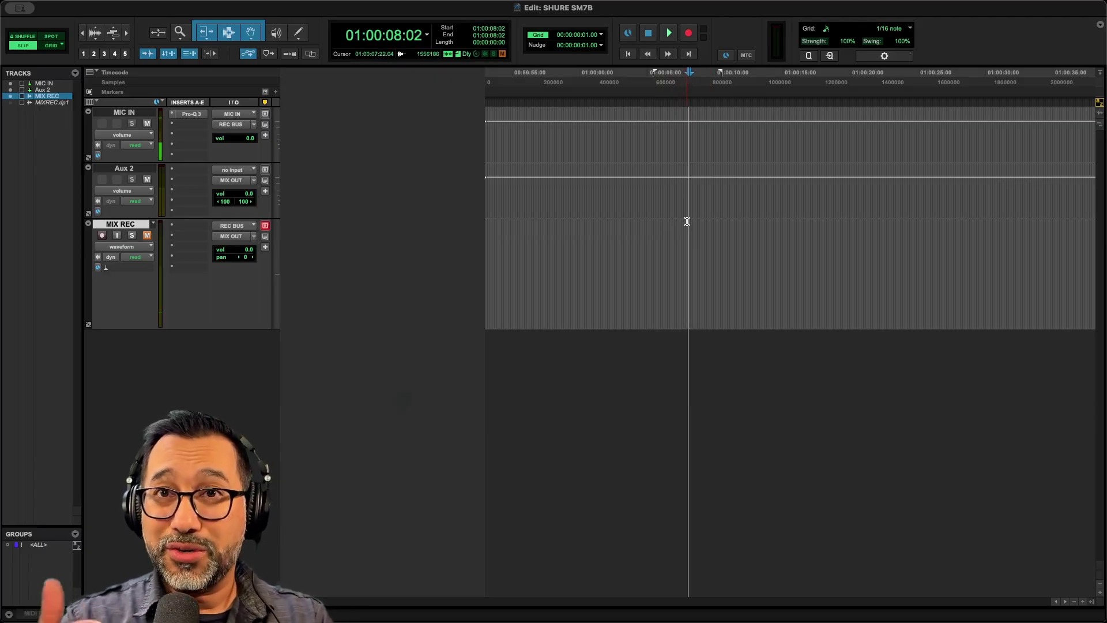
# Step: Turn on input monitoring and record-enable the MIX REC track
pyautogui.press('super+bracketright')
pyautogui.press('super+bracketright')
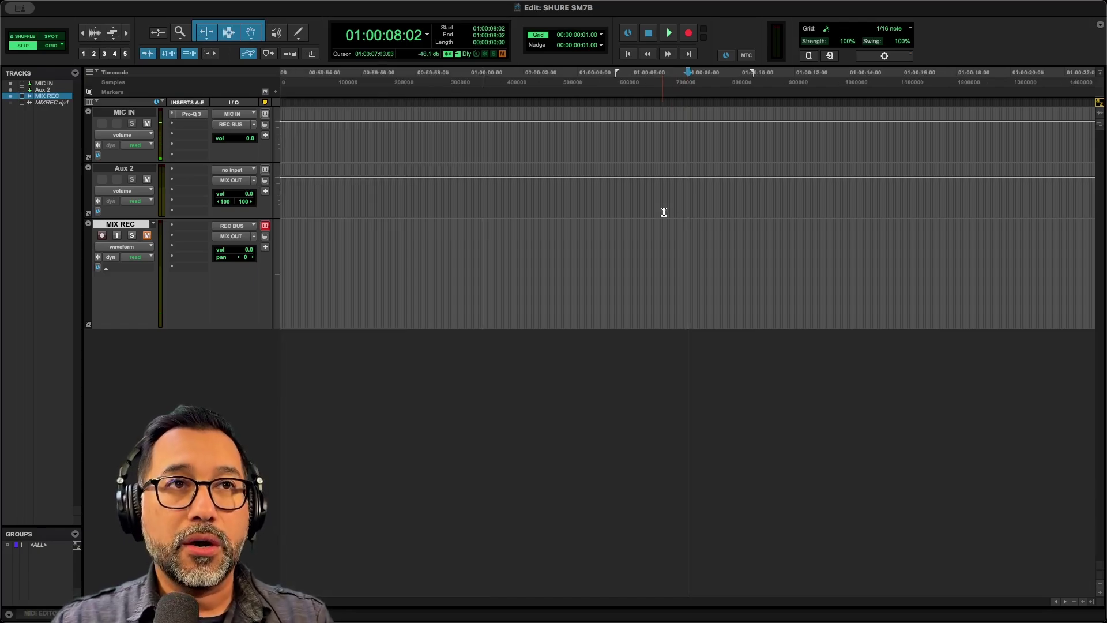
pyautogui.click(117, 236)
pyautogui.click(102, 236)
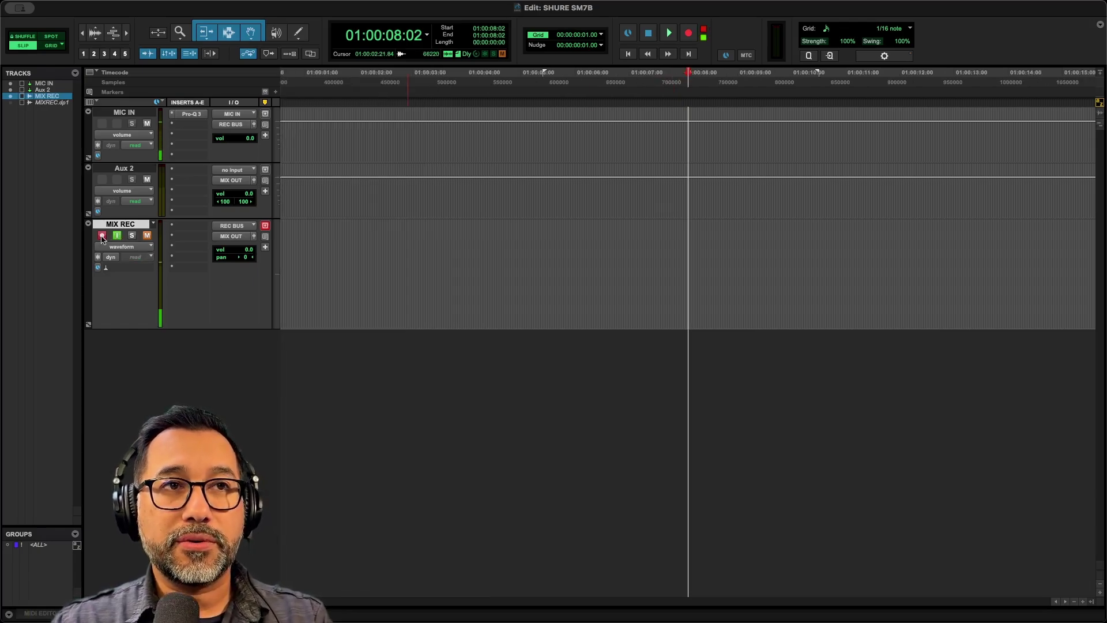
# Step: Record a spoken microphone take onto the MIX REC track from the session start at 00:59:53:00
pyautogui.press('super+bracketleft')
pyautogui.press('super+bracketleft')
pyautogui.click(622, 241)
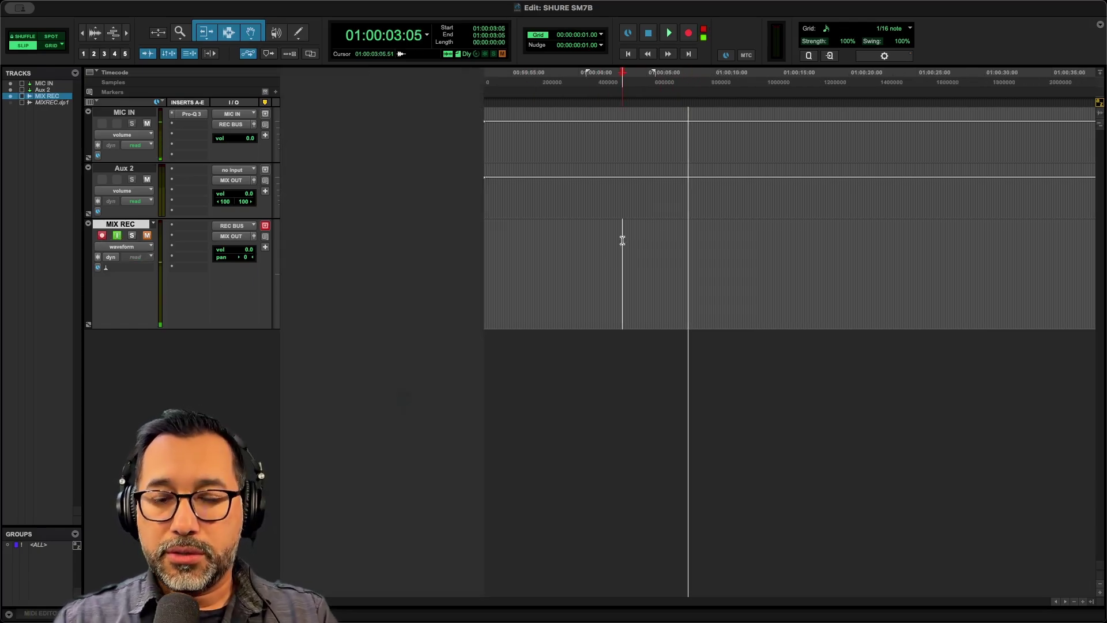
pyautogui.press('Return')
pyautogui.click(687, 35)
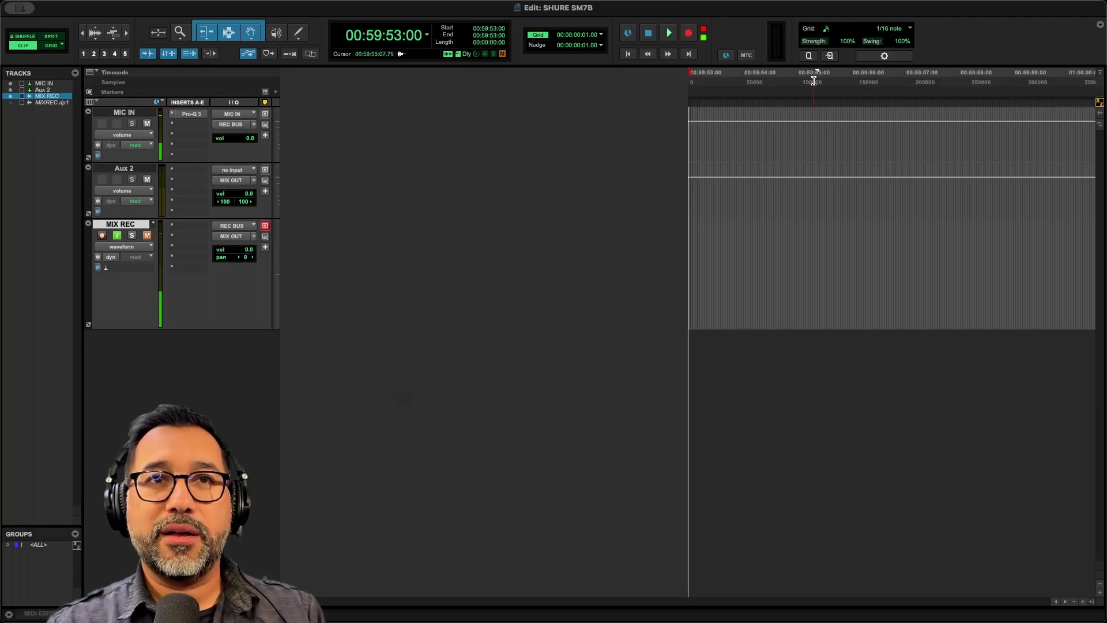
pyautogui.press('space')
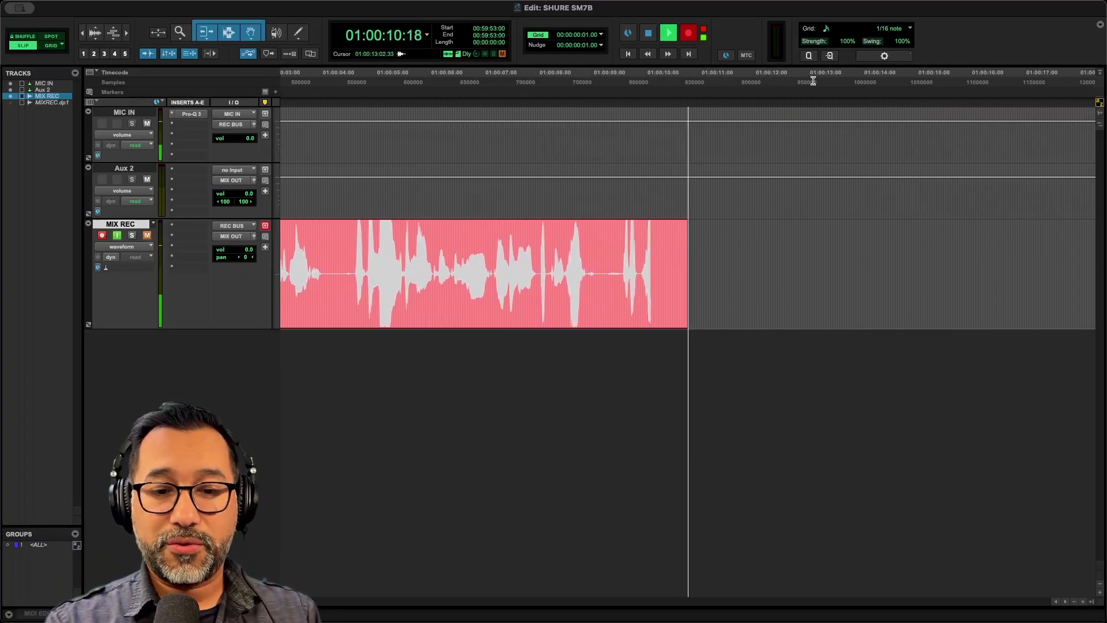
pyautogui.press('space')
# Step: Reduce the displayed waveform height so the peaks of the recorded MIX REC clip fit within its track lane
pyautogui.press('super+bracketleft')
pyautogui.press('super+bracketleft')
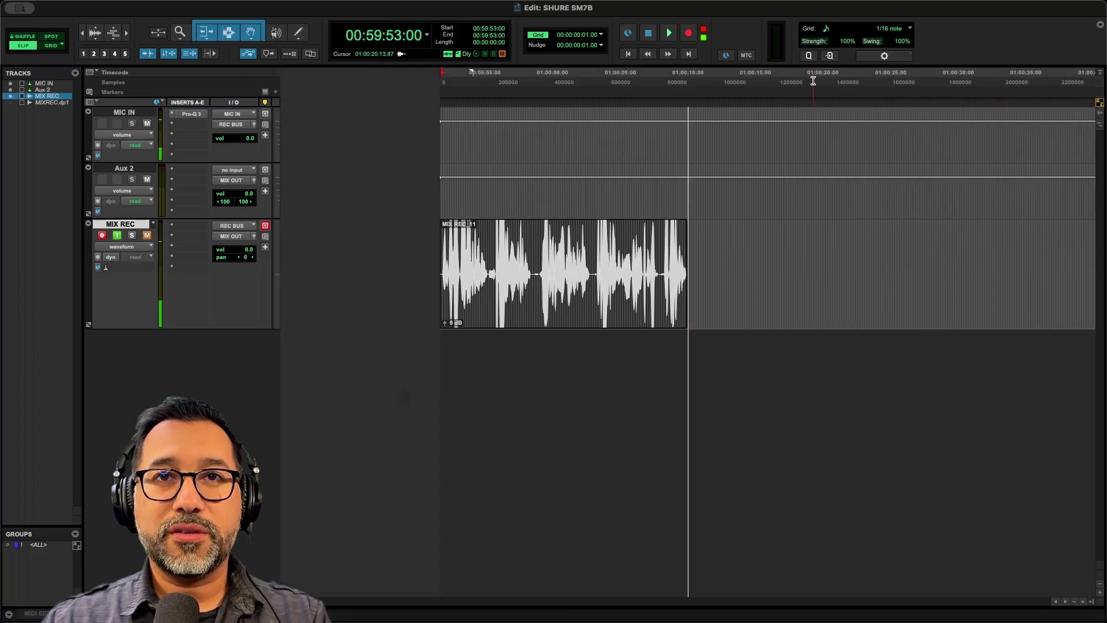
pyautogui.press('super+bracketright')
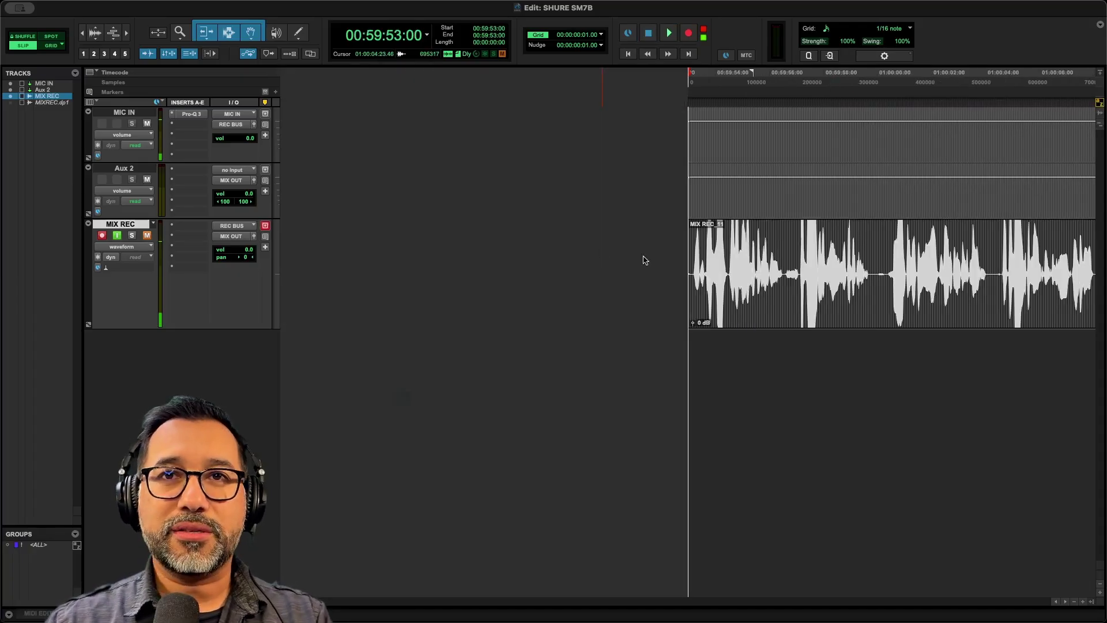
pyautogui.press('super+alt+bracketleft')
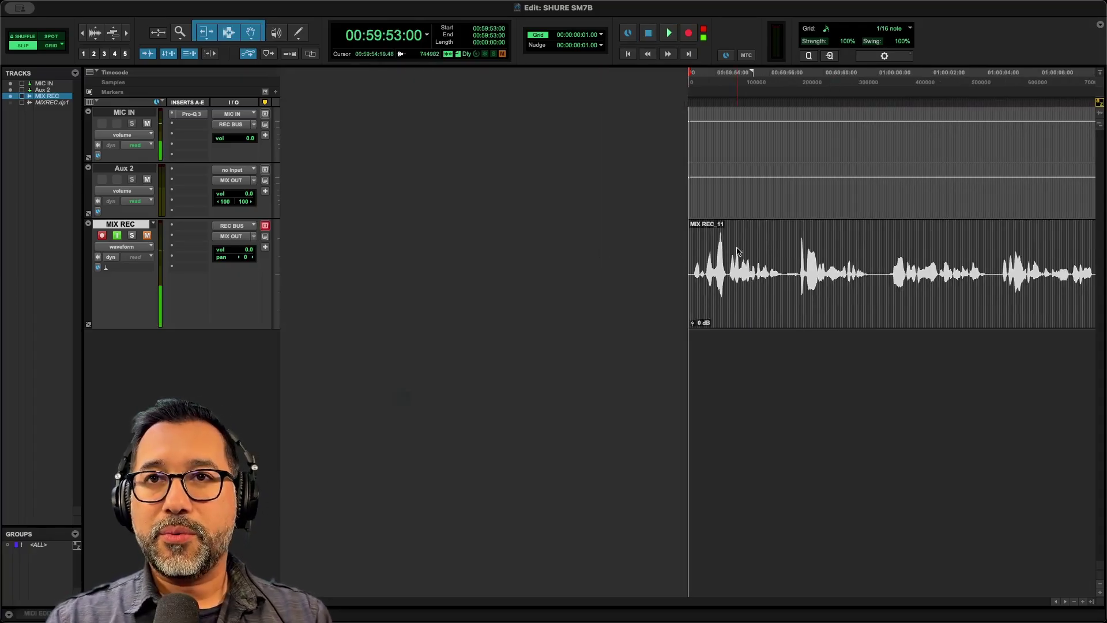
pyautogui.press('super+bracketleft')
pyautogui.press('super+bracketleft')
pyautogui.click(769, 263)
pyautogui.press('super+bracketright')
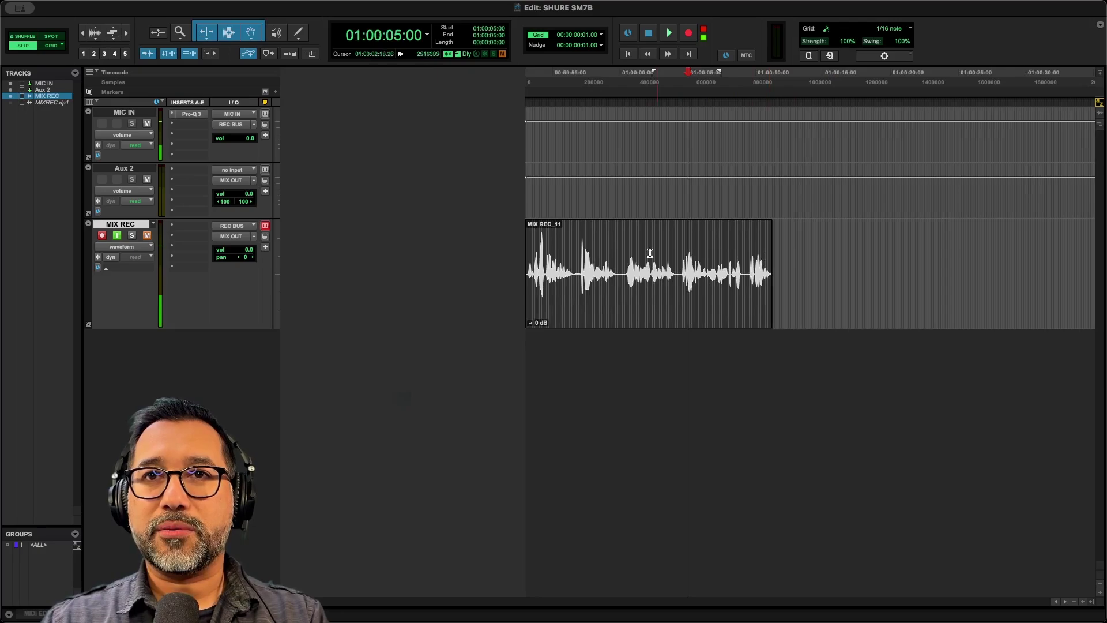
# Step: Disarm and unmute MIX REC with input monitoring off, mute MIC IN, and play the take from the session start
pyautogui.press('Return')
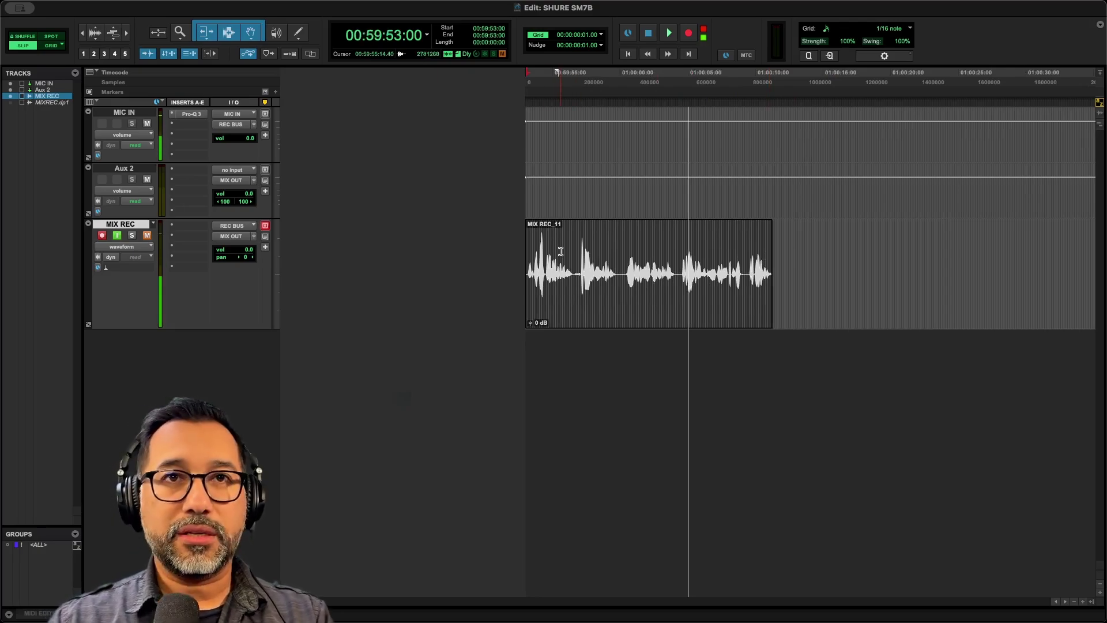
pyautogui.click(117, 237)
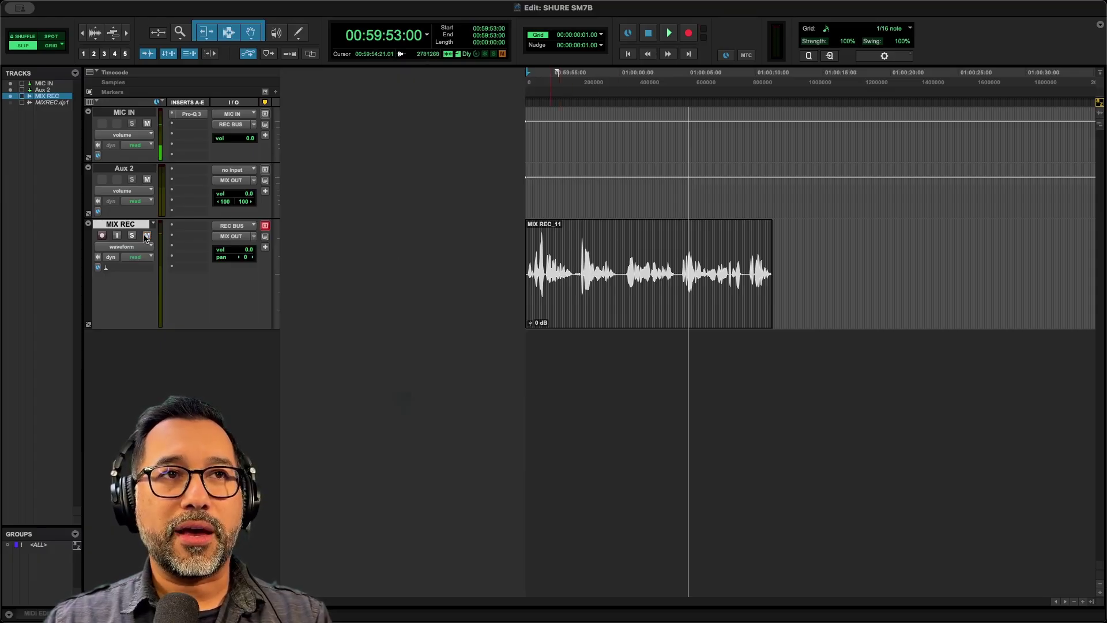
pyautogui.press('super+bracketright')
pyautogui.press('space')
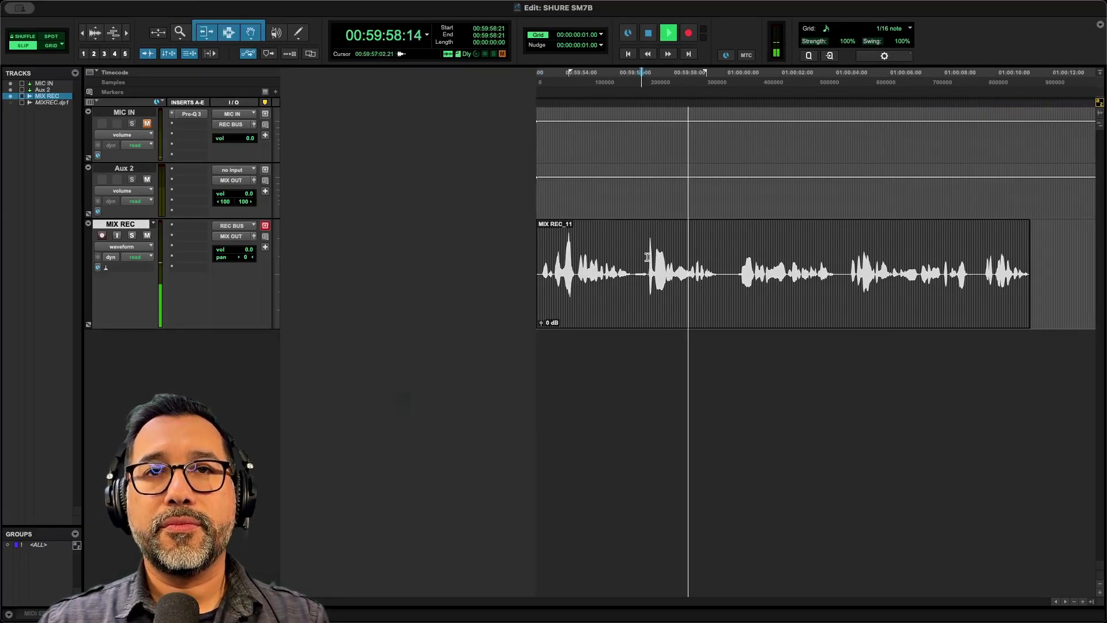
# Step: Trim the MIX REC clip to start at 00:59:56:21 and end at 01:00:09:04, and select the trimmed clip
pyautogui.press('a')
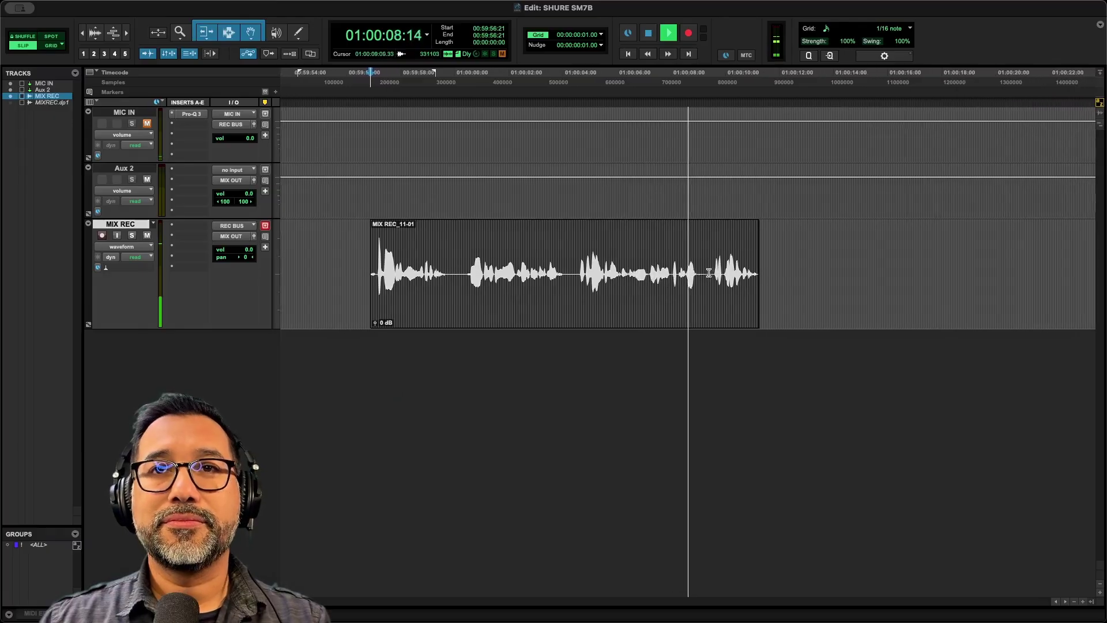
pyautogui.press('space')
pyautogui.press('s')
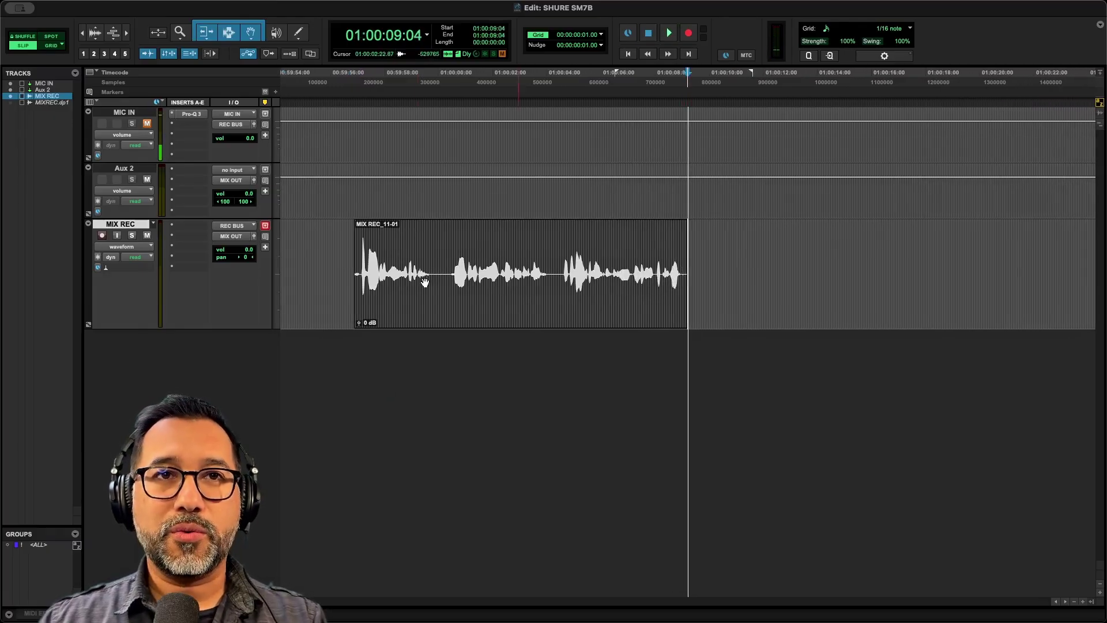
pyautogui.click(425, 282)
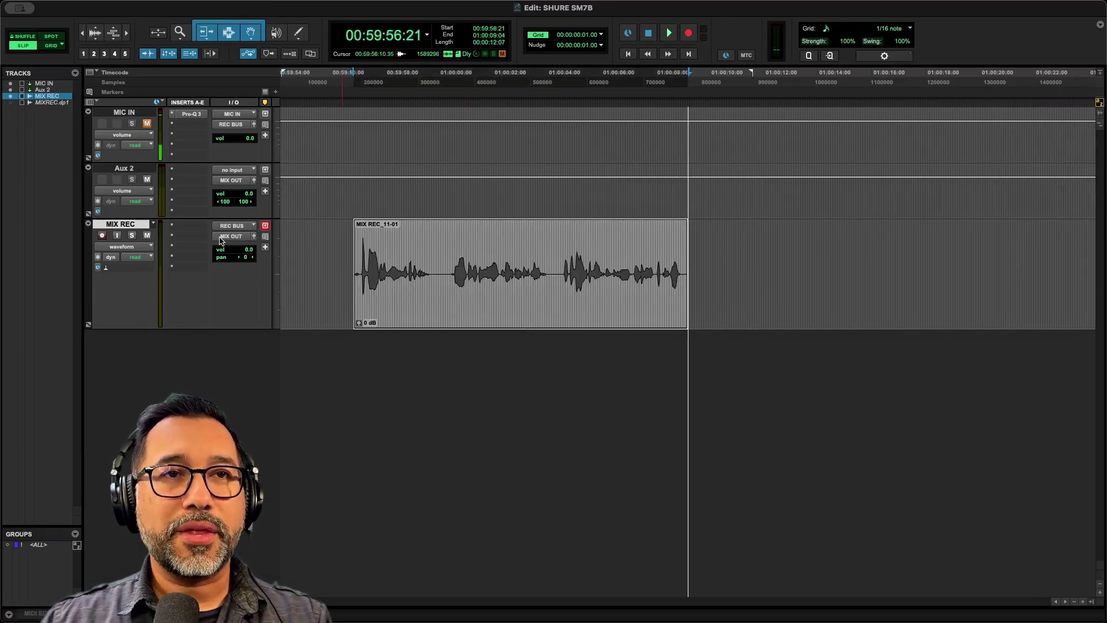
# Step: Insert the mono FabFilter Pro-Q 3 EQ on MIX REC and play the selected clip through it
pyautogui.click(188, 229)
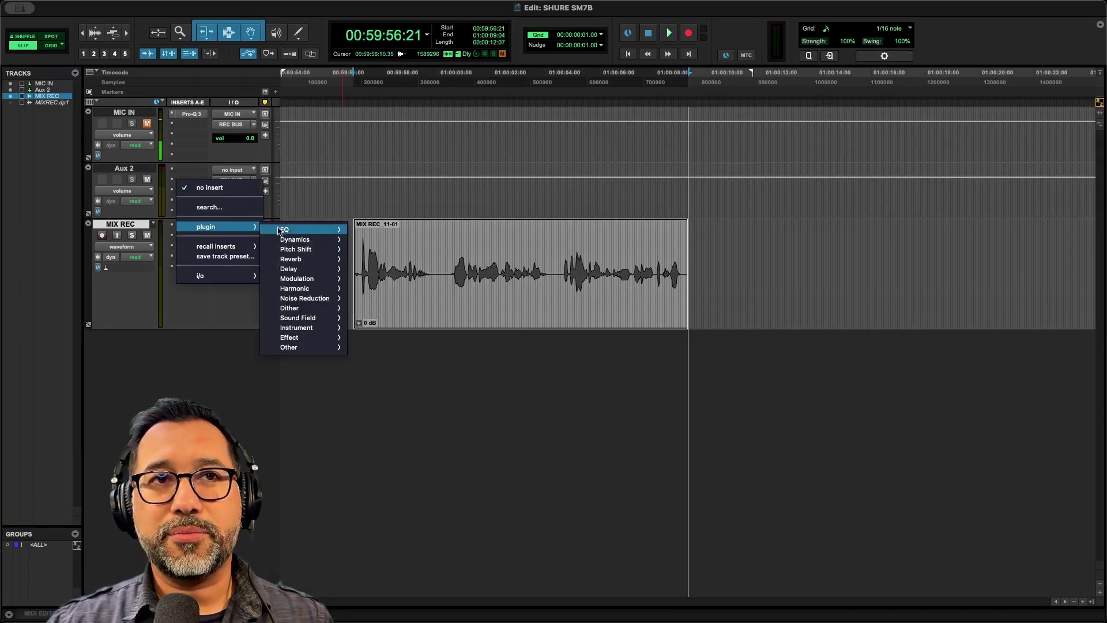
pyautogui.moveTo(316, 230)
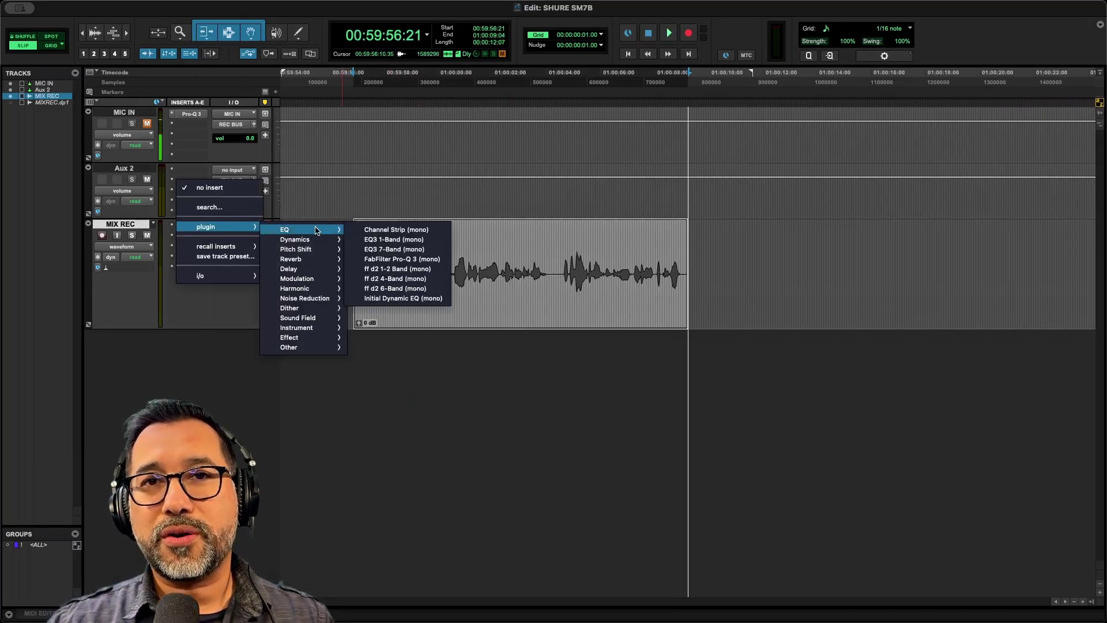
pyautogui.click(397, 259)
pyautogui.moveTo(506, 178); pyautogui.dragTo(477, 52)
pyautogui.press('space')
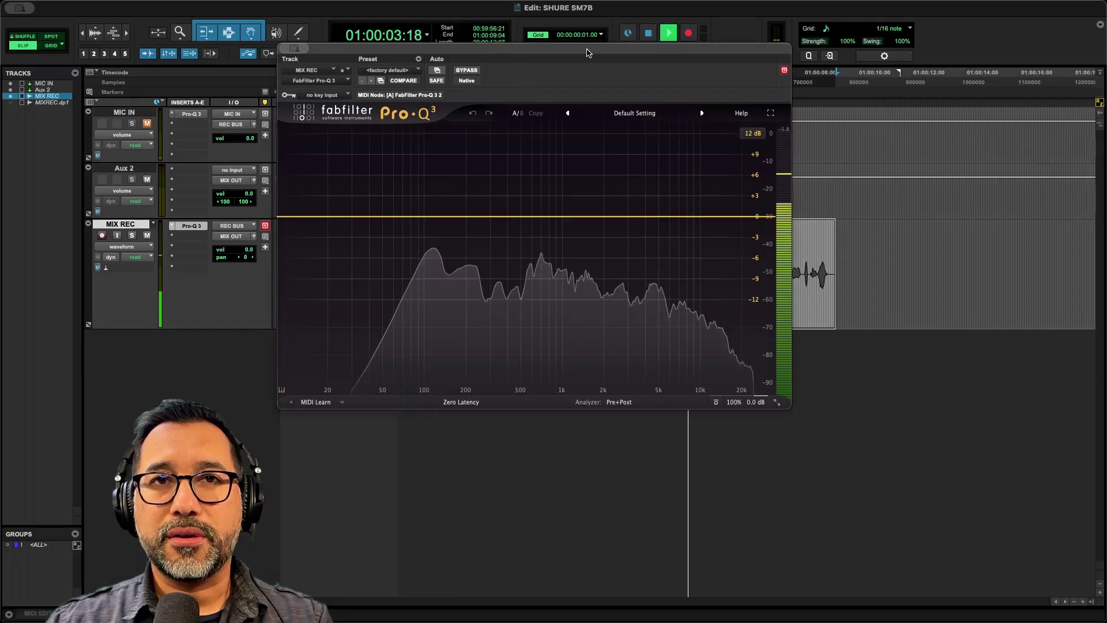
pyautogui.press('space')
pyautogui.moveTo(587, 53); pyautogui.dragTo(625, 59)
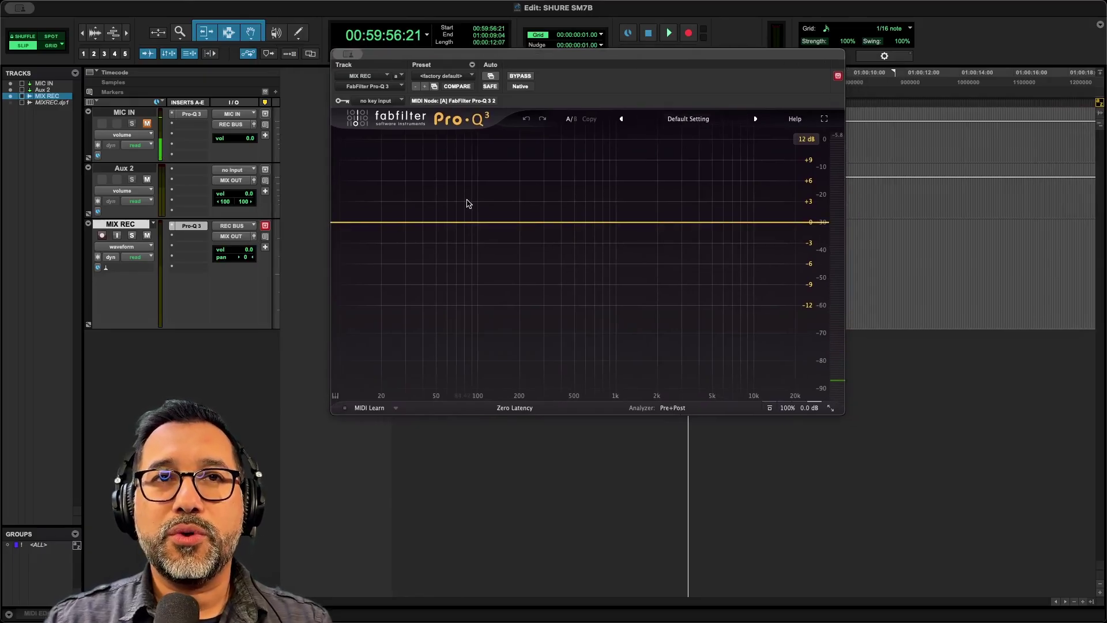
# Step: Add two flat bell bands on the Pro-Q 3 curve, one at about 690 Hz and one higher up
pyautogui.click(682, 122)
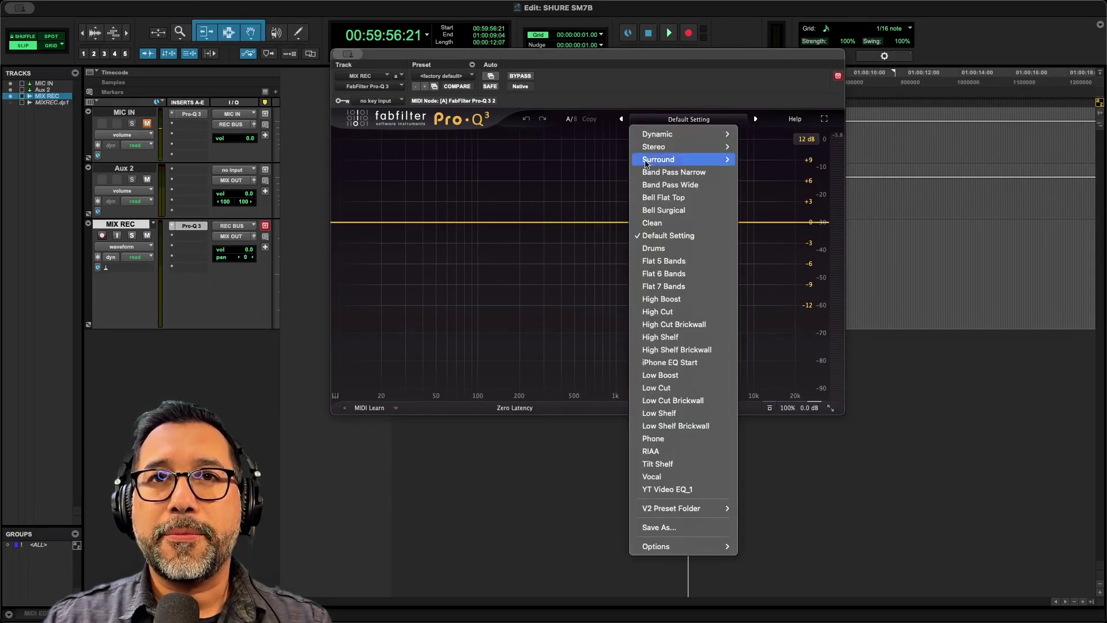
pyautogui.moveTo(667, 59); pyautogui.dragTo(467, 77)
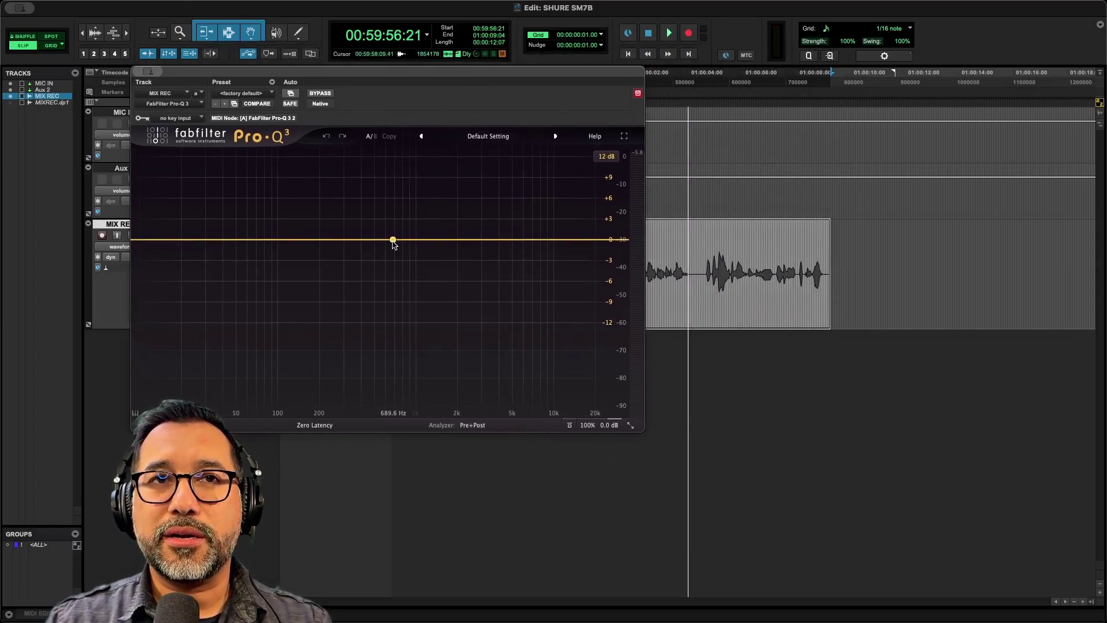
pyautogui.click(393, 240)
pyautogui.click(489, 240)
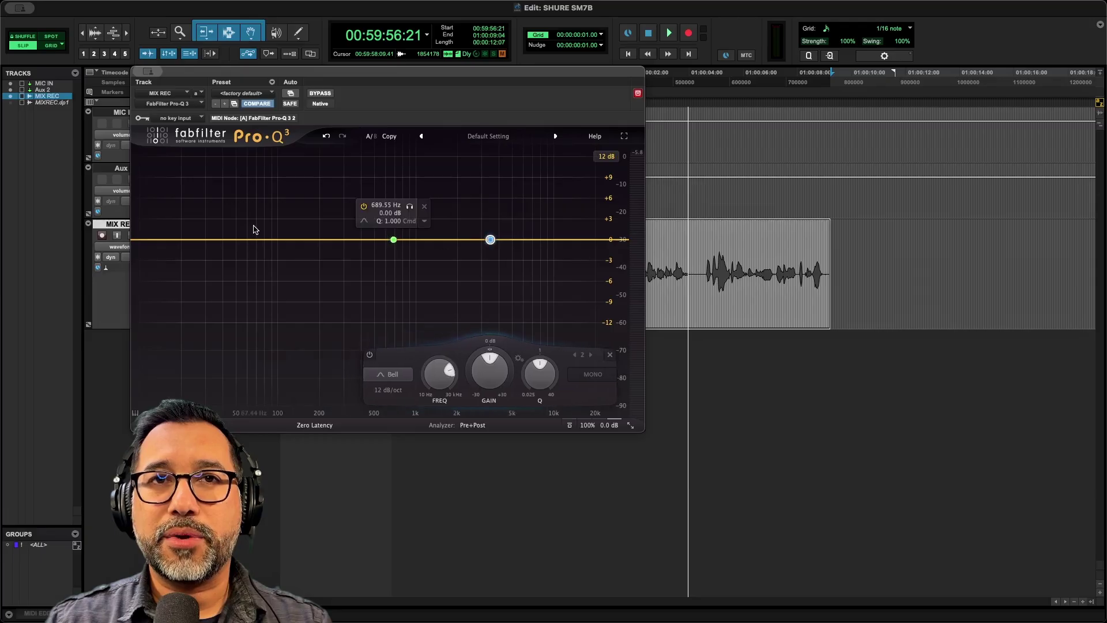
# Step: Load the Flat 7 Bands preset in Pro-Q 3 and play the clip to check its spectrum
pyautogui.click(465, 139)
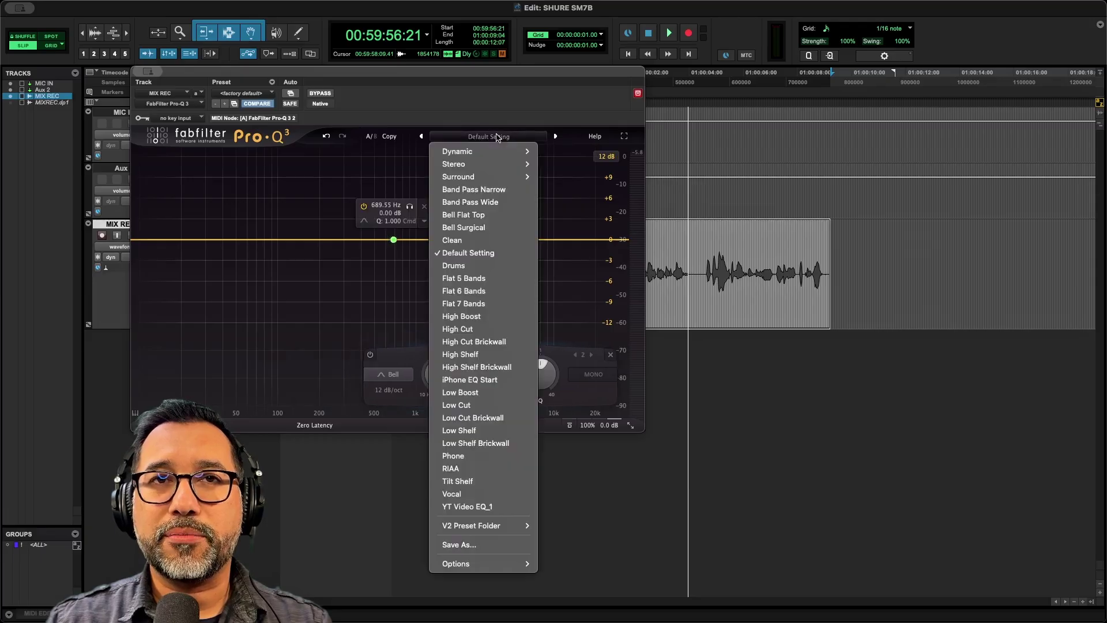
pyautogui.click(476, 304)
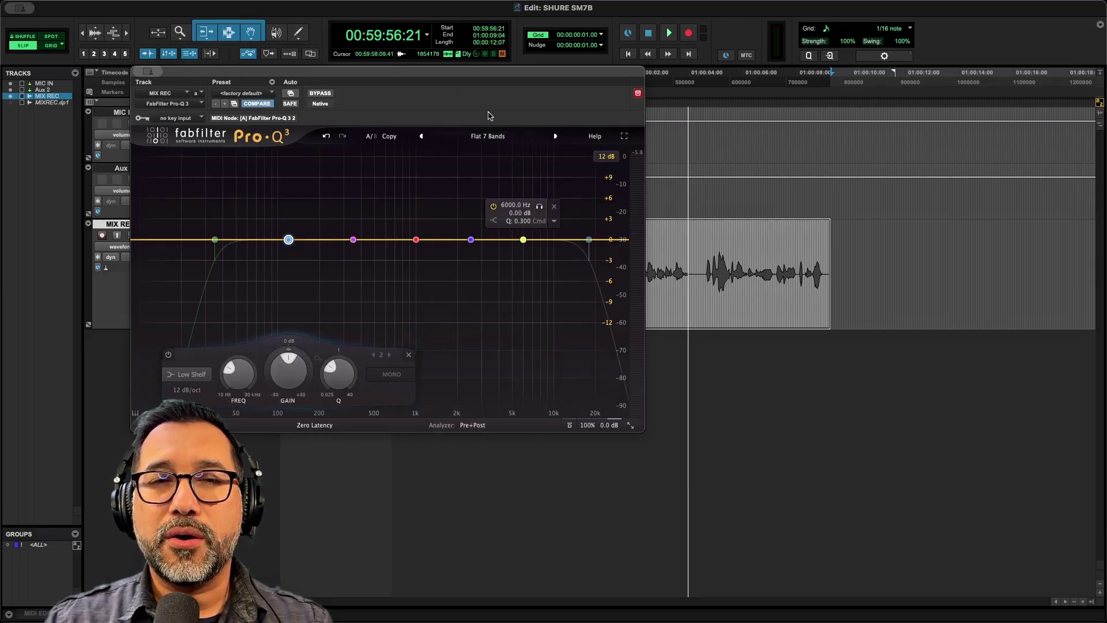
pyautogui.moveTo(446, 78); pyautogui.dragTo(568, 100)
pyautogui.press('space')
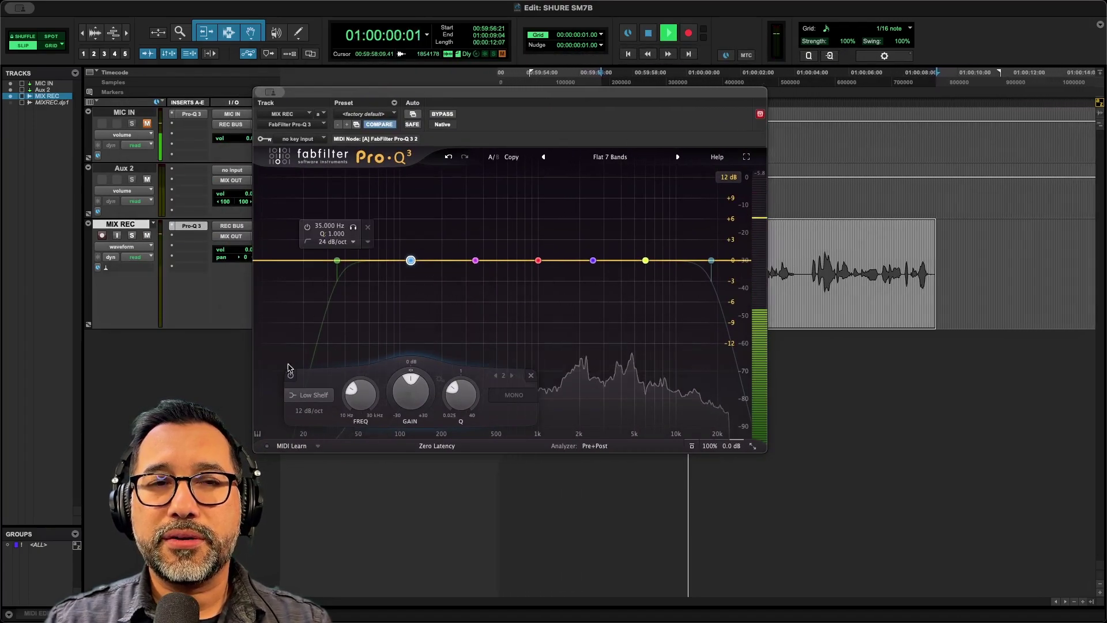
pyautogui.press('space')
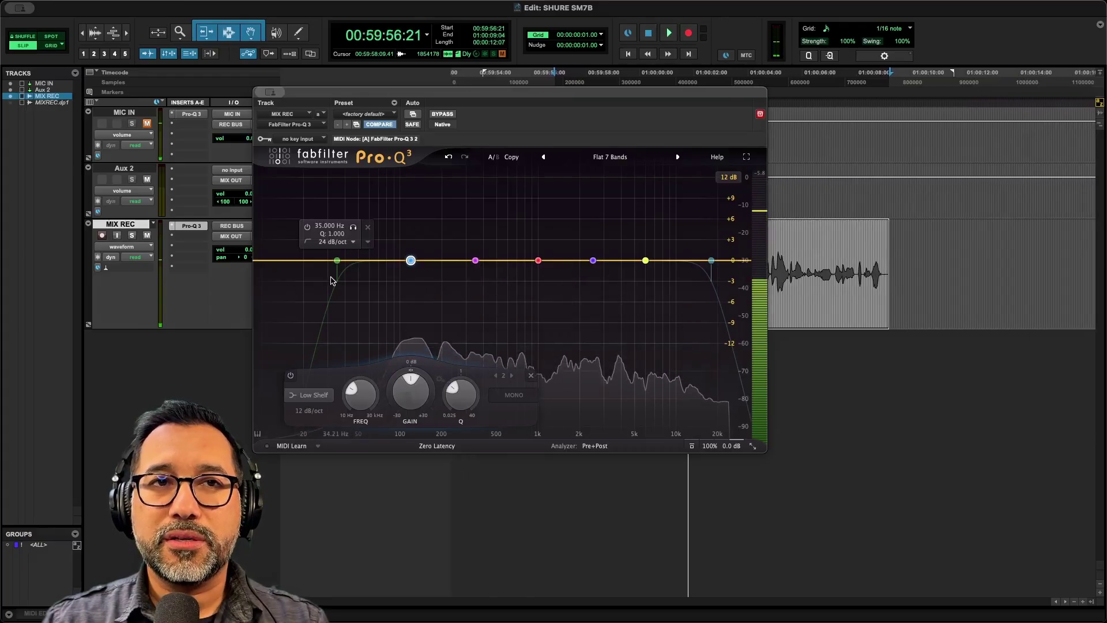
# Step: Enable the 24 dB/oct Low Cut band and raise its frequency to about 75 Hz while auditioning the clip
pyautogui.click(337, 263)
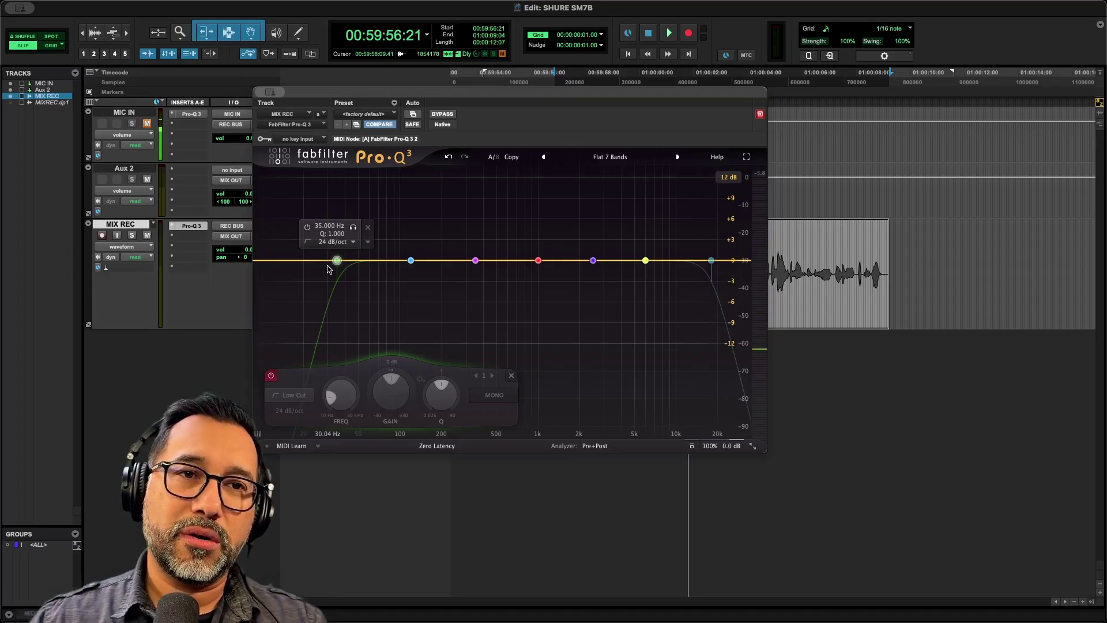
pyautogui.click(307, 228)
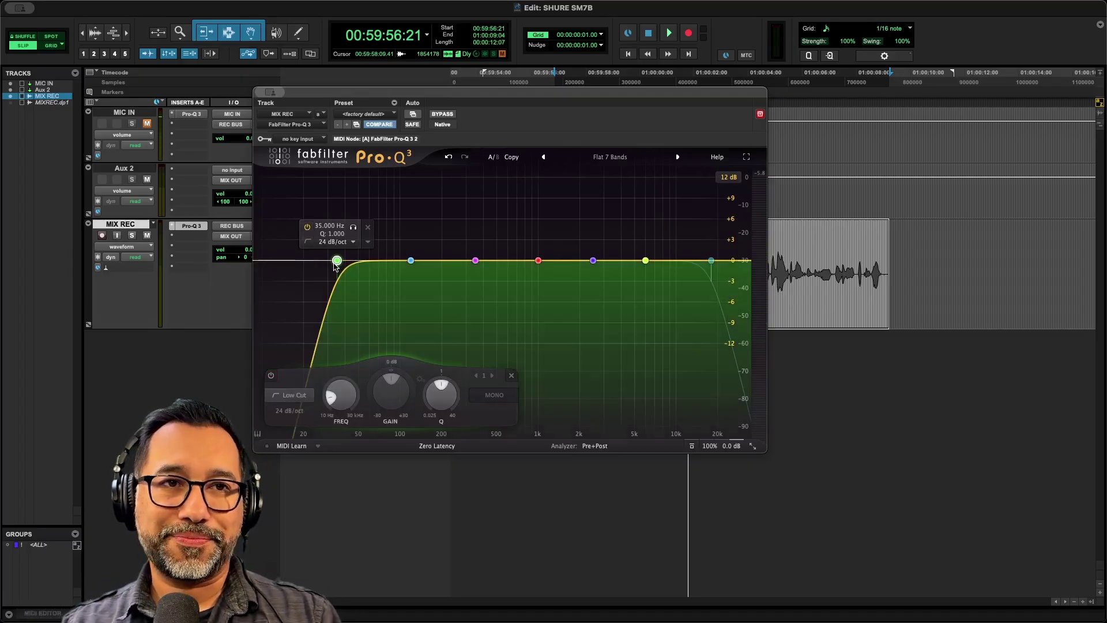
pyautogui.moveTo(338, 262); pyautogui.dragTo(373, 265)
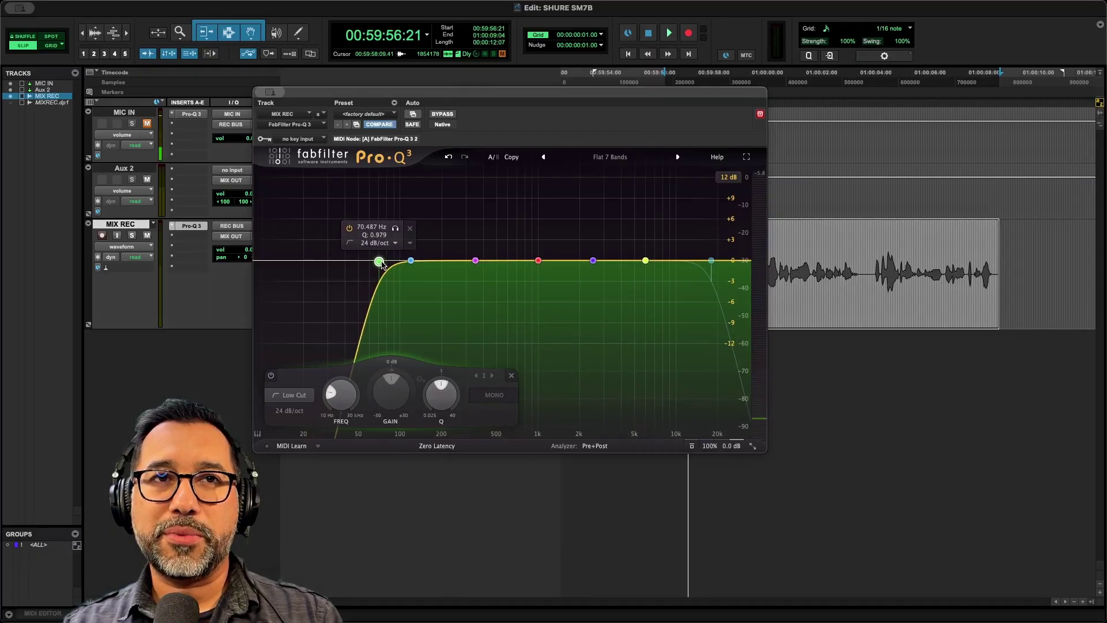
pyautogui.press('space')
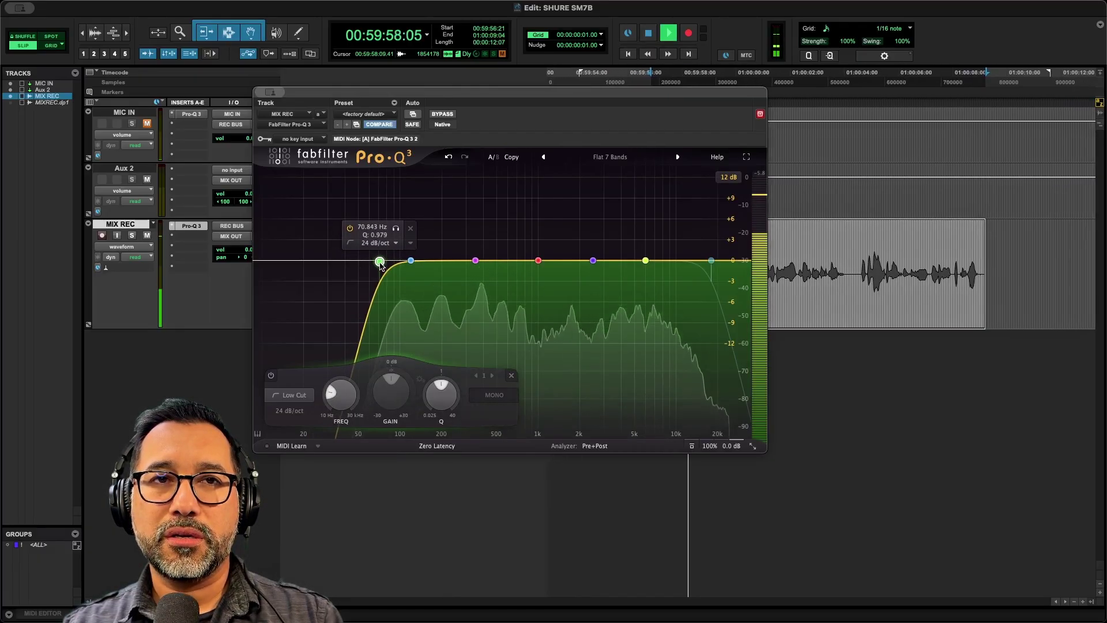
pyautogui.press('space')
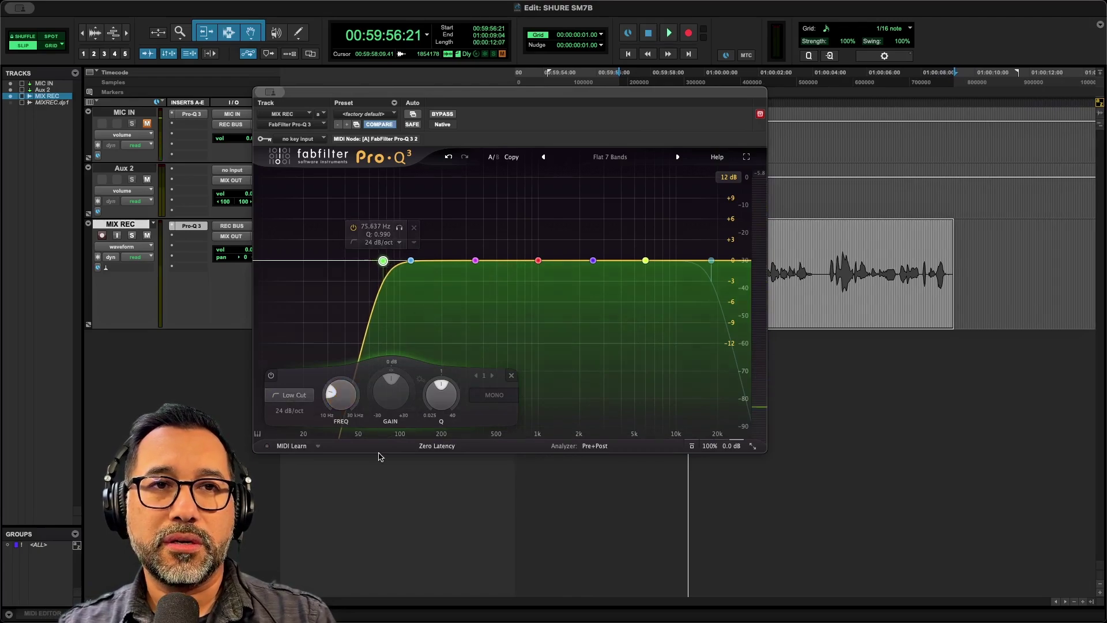
# Step: Audition the Low Cut band at about 95 Hz, and set it to about 75 Hz for another playback
pyautogui.moveTo(389, 265); pyautogui.dragTo(397, 266)
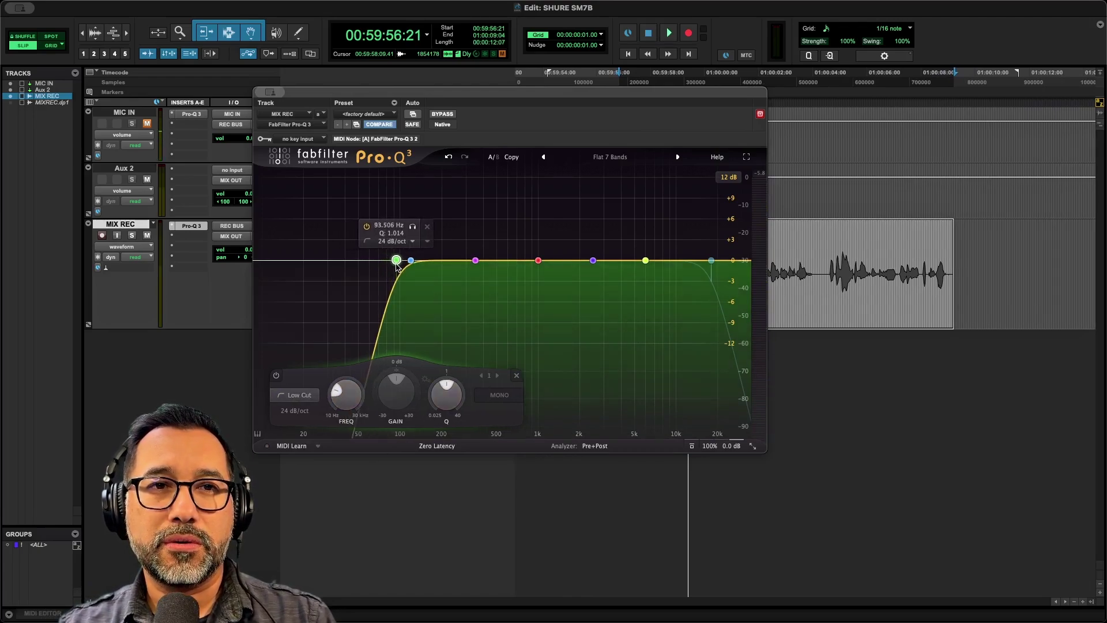
pyautogui.press('space')
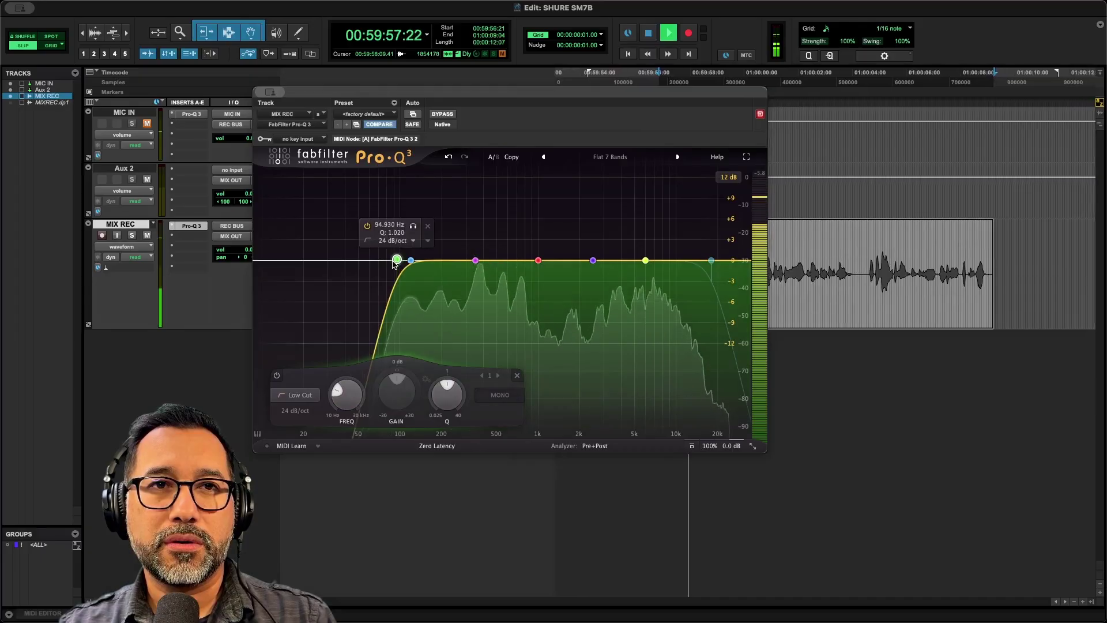
pyautogui.press('space')
pyautogui.moveTo(395, 262); pyautogui.dragTo(381, 264)
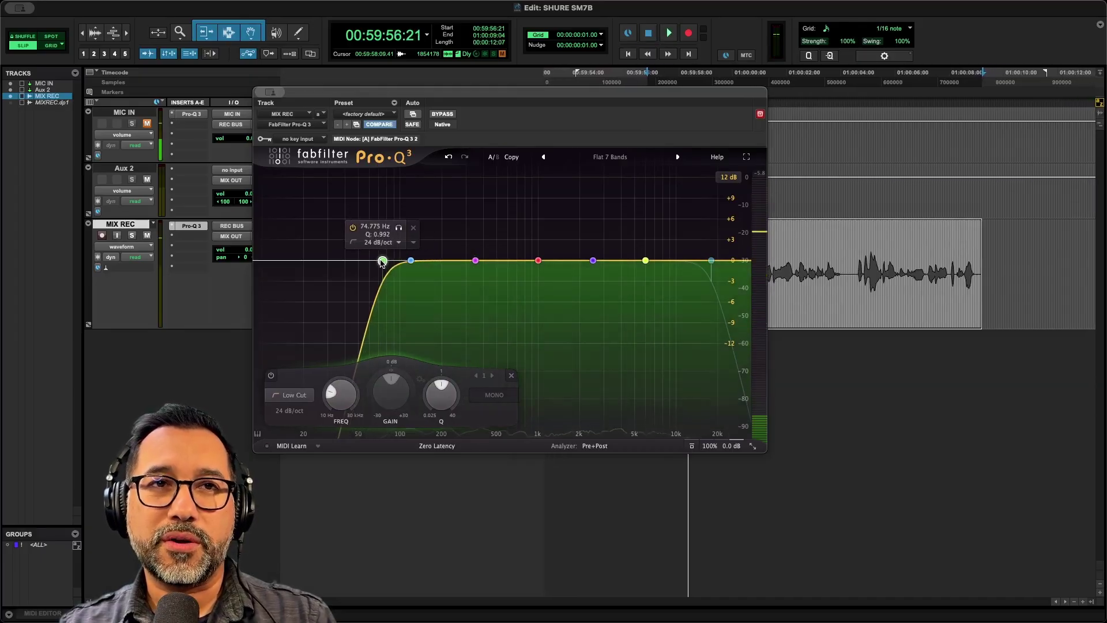
pyautogui.press('space')
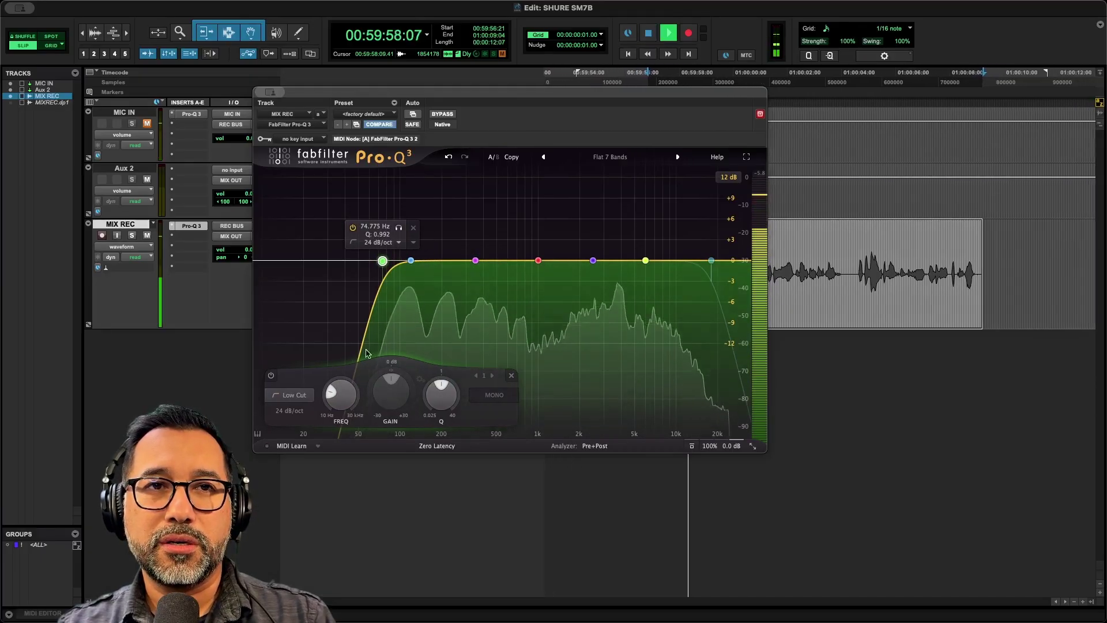
# Step: Stop the playback and move the Pro-Q 3 window clear of the track I/O controls
pyautogui.press('space')
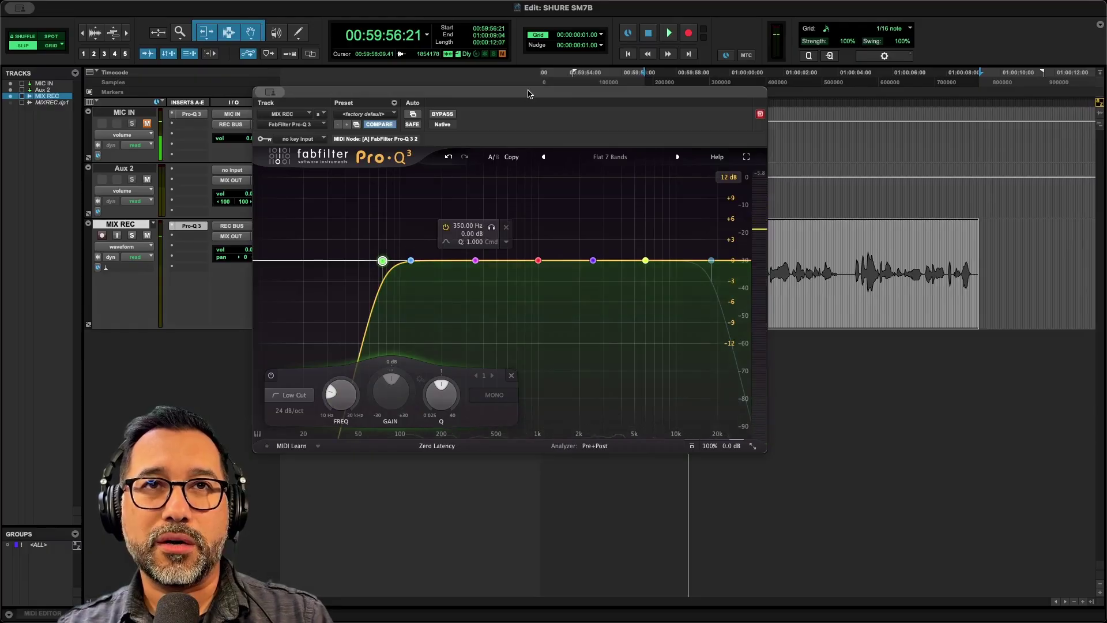
pyautogui.moveTo(528, 94); pyautogui.dragTo(483, 76)
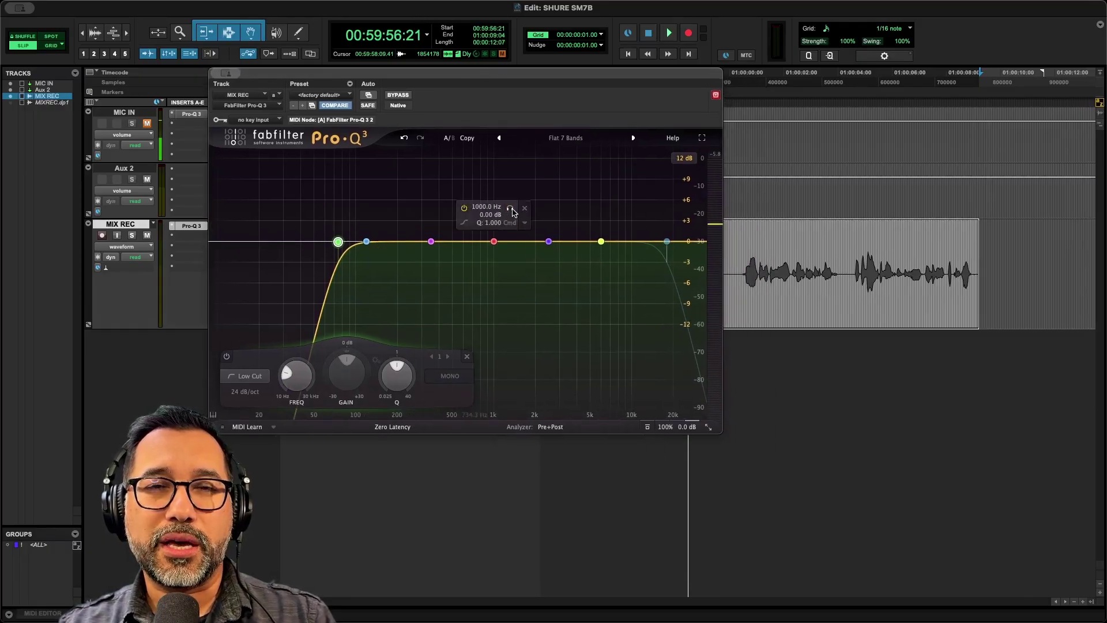
pyautogui.moveTo(601, 66); pyautogui.dragTo(568, 80)
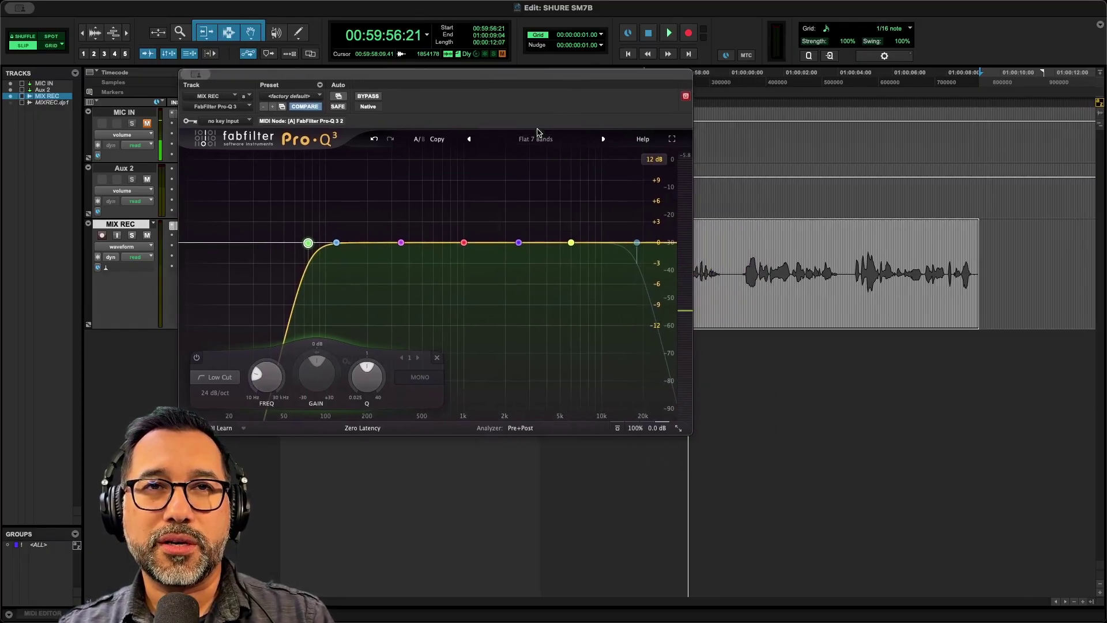
pyautogui.moveTo(518, 240)
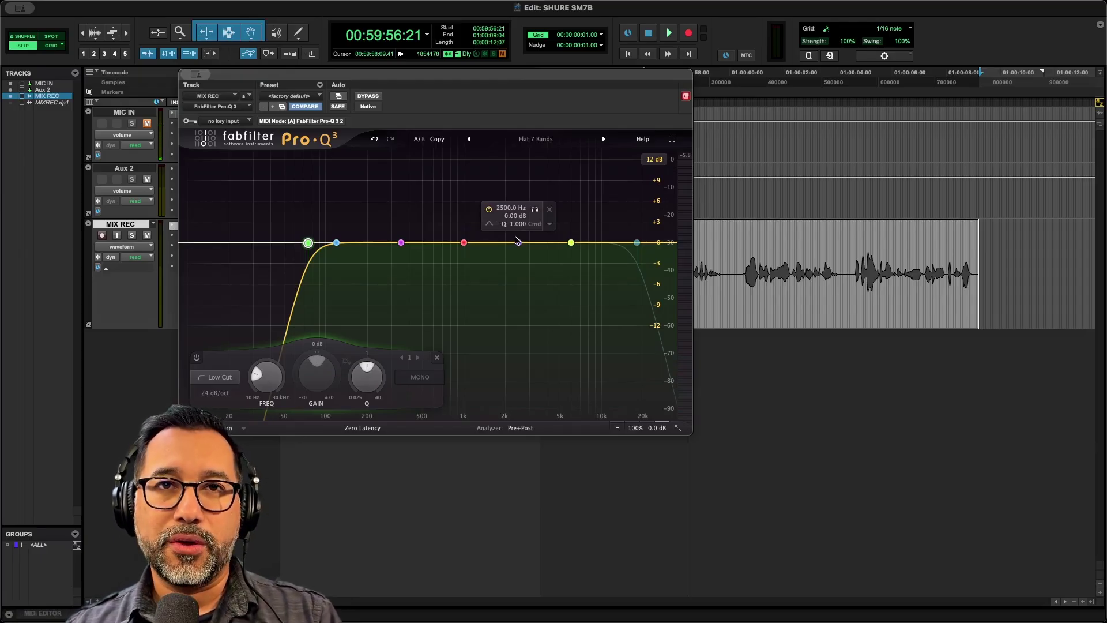
pyautogui.moveTo(532, 77); pyautogui.dragTo(623, 71)
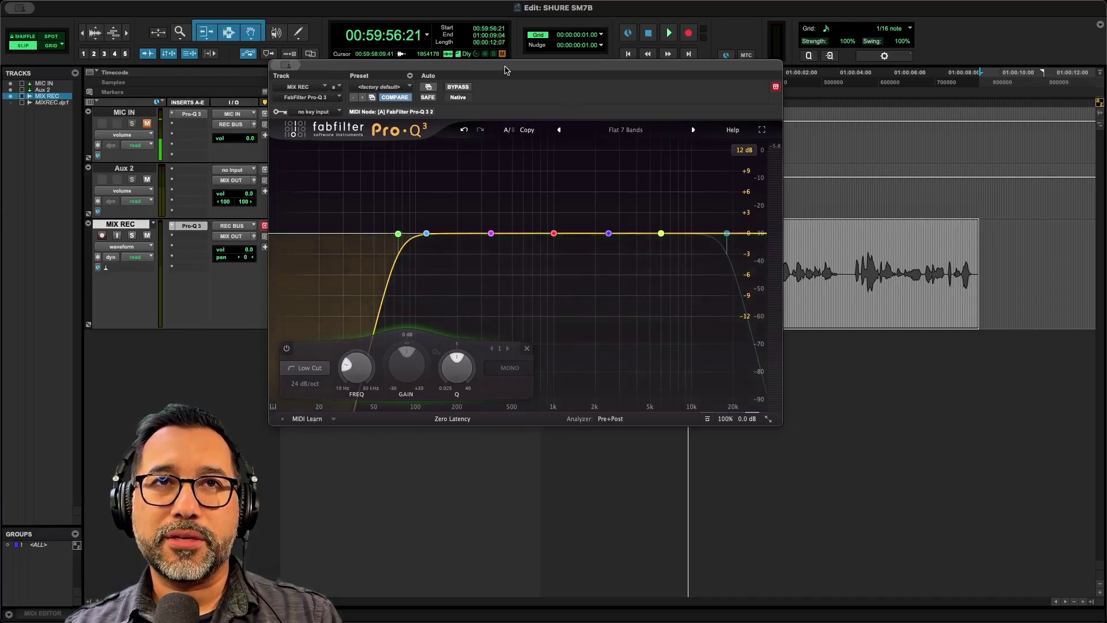
pyautogui.moveTo(505, 70); pyautogui.dragTo(476, 79)
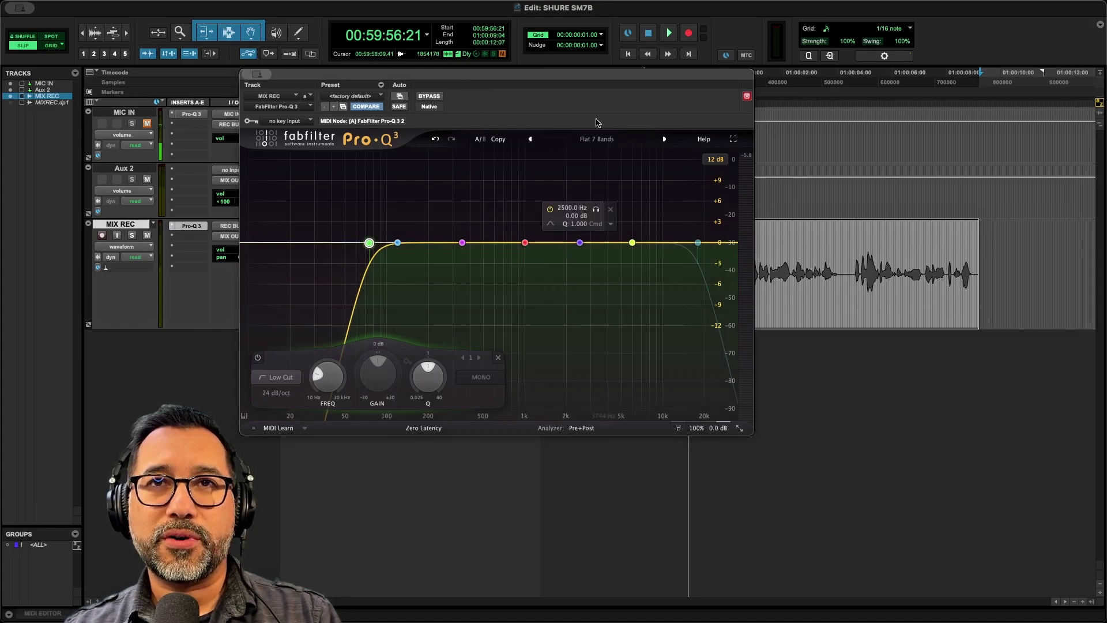
pyautogui.moveTo(557, 81); pyautogui.dragTo(597, 81)
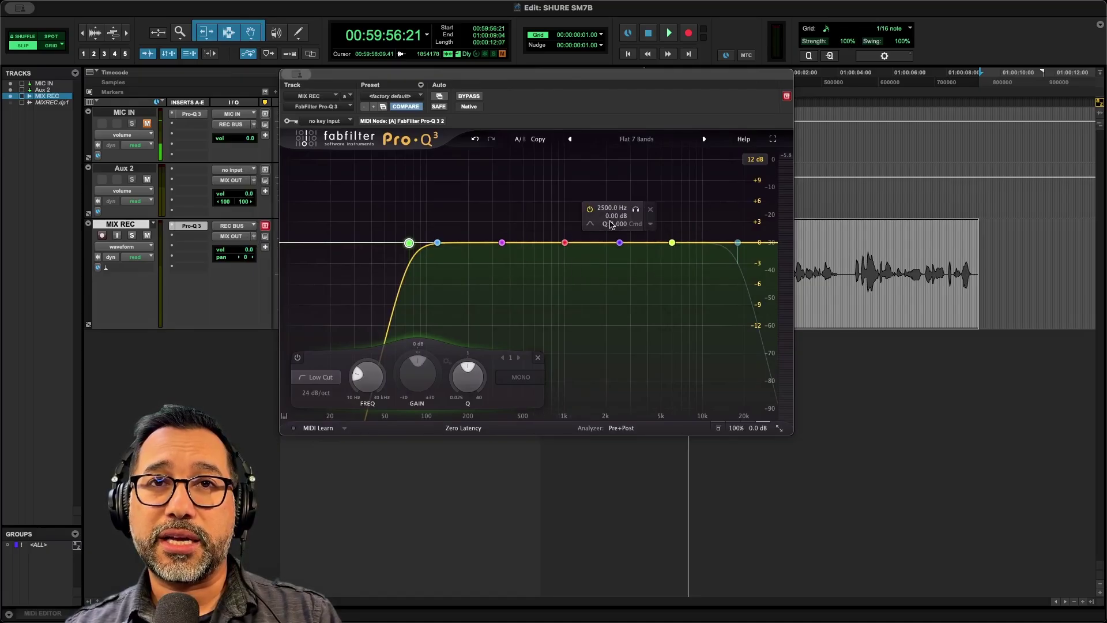
# Step: Sweep the 350 Hz bell during playback and turn it into a cut of about 4.2 dB at 559 Hz with Q about 3.46
pyautogui.press('space')
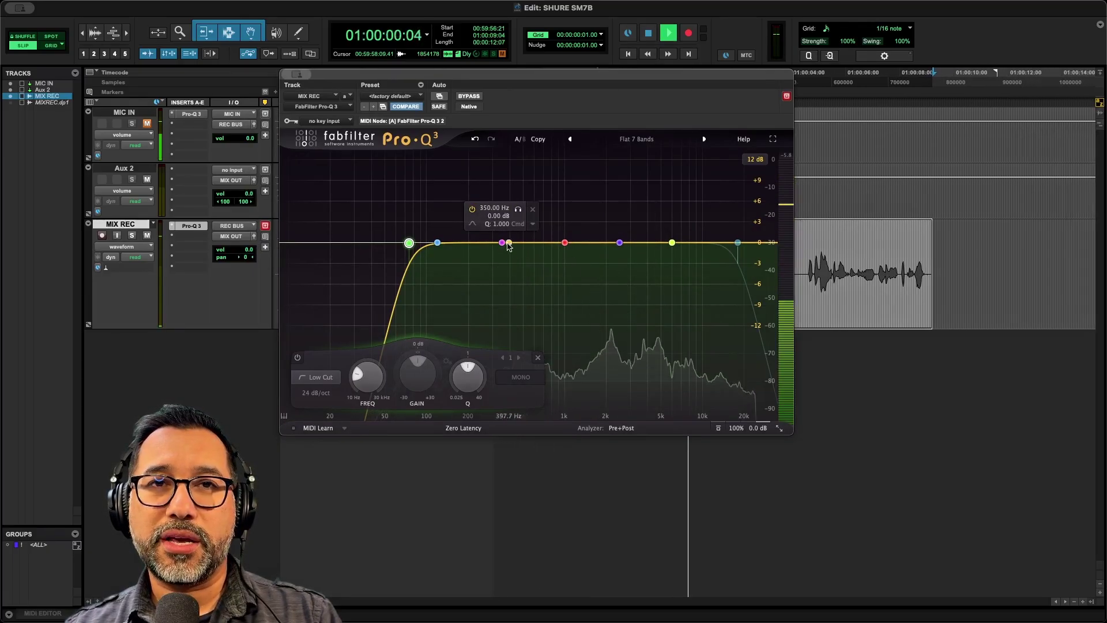
pyautogui.moveTo(503, 245); pyautogui.dragTo(529, 214)
pyautogui.scroll(5, 530, 254)
pyautogui.moveTo(566, 370)
pyautogui.press('space')
pyautogui.scroll(3, 526, 180)
pyautogui.press('space')
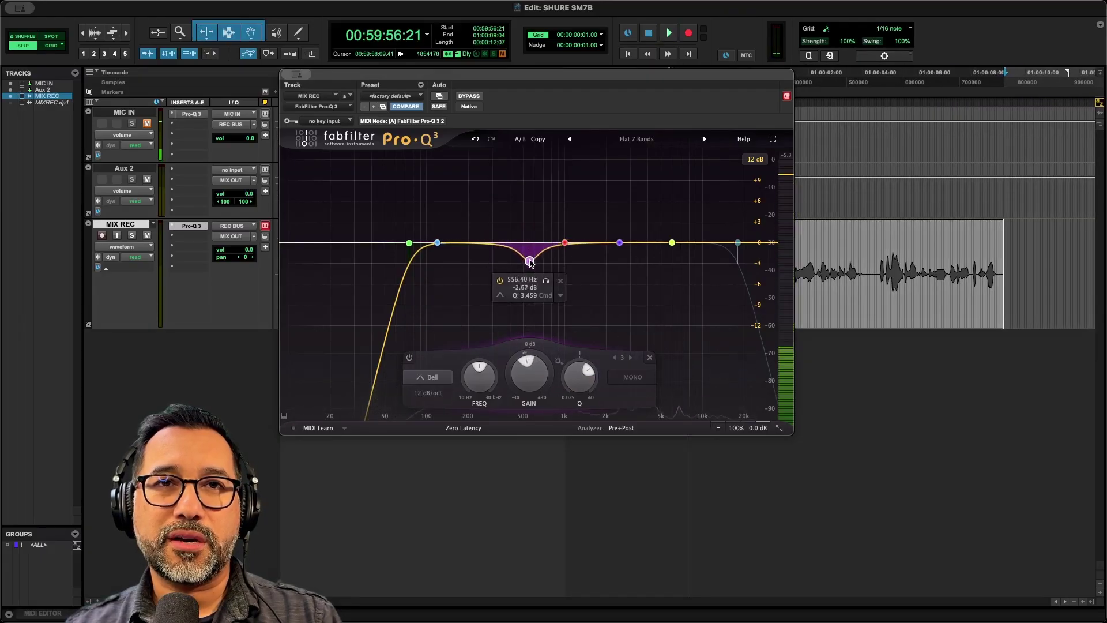
pyautogui.moveTo(530, 270); pyautogui.dragTo(530, 272)
pyautogui.press('space')
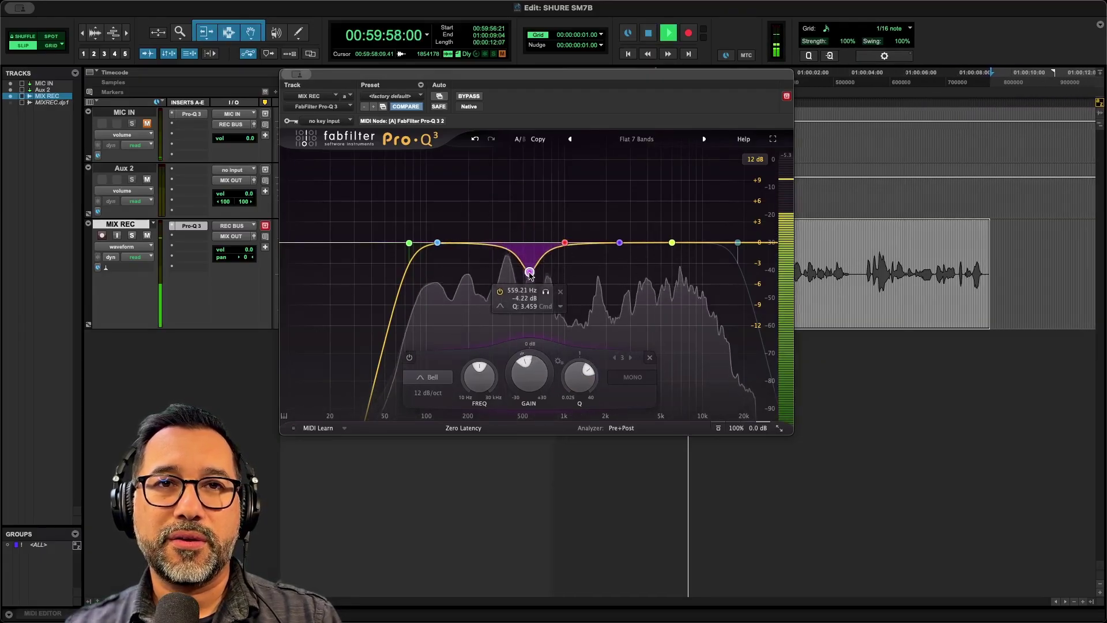
pyautogui.press('space')
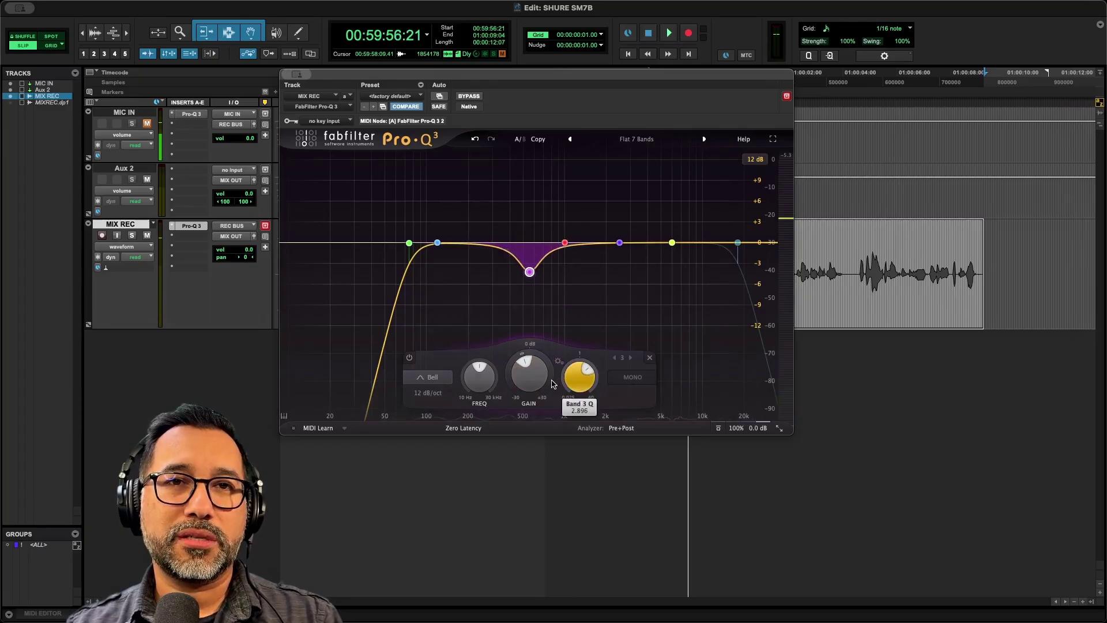
# Step: Widen the low-mid cut to Q 2.102 and shift it to about 491 Hz at about -4.8 dB while auditioning
pyautogui.scroll(5, 524, 274)
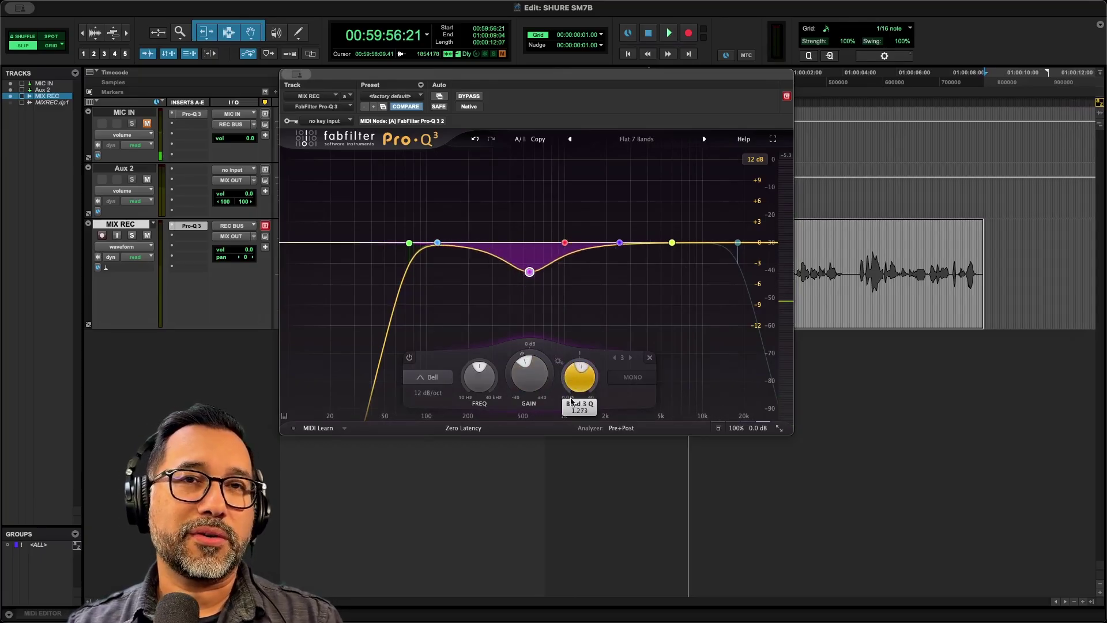
pyautogui.press('space')
pyautogui.moveTo(529, 271)
pyautogui.mouseDown()
pyautogui.moveTo(526, 260)
pyautogui.moveTo(522, 276)
pyautogui.mouseUp()
pyautogui.press('space')
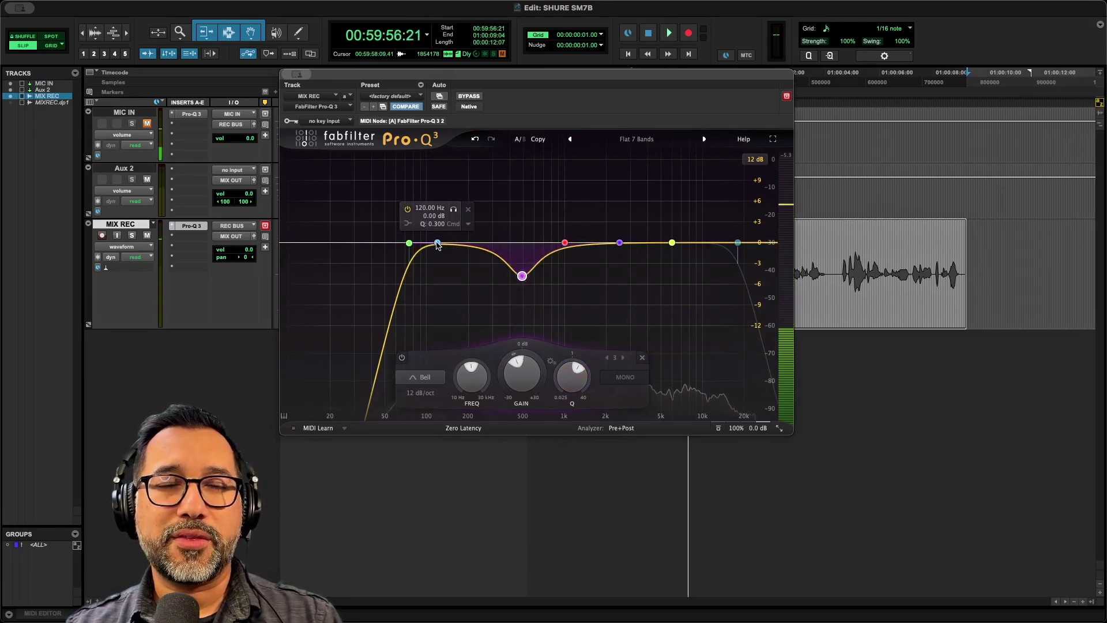
# Step: Change the 120 Hz Low Shelf band to Bell and cut about 1.8 dB near 150 Hz with Q 4.324 during playback
pyautogui.click(437, 242)
pyautogui.click(336, 377)
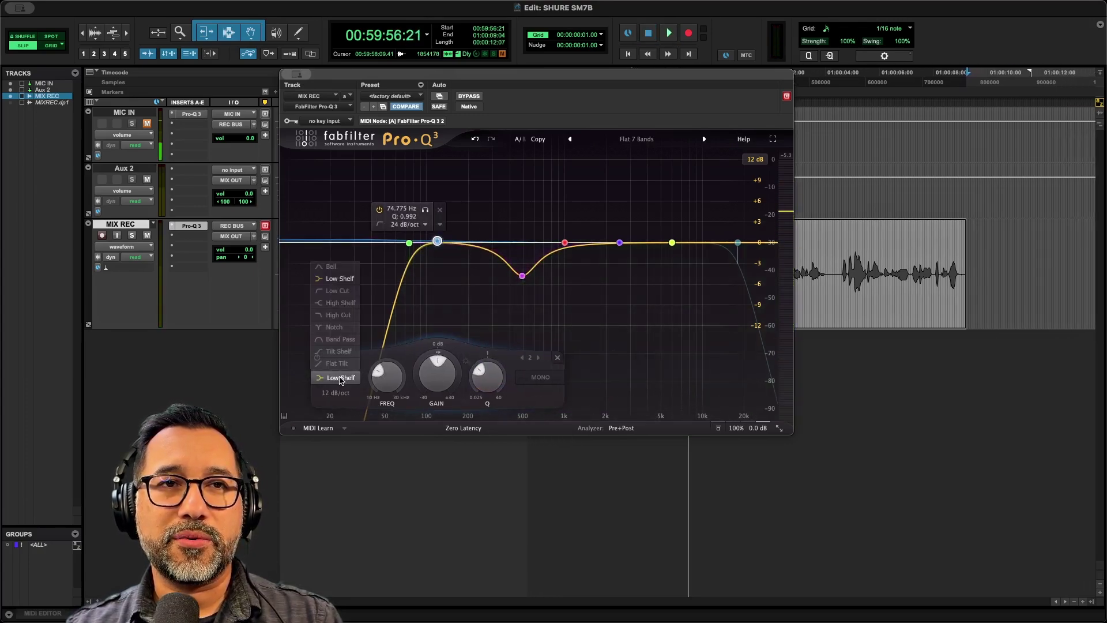
pyautogui.click(333, 267)
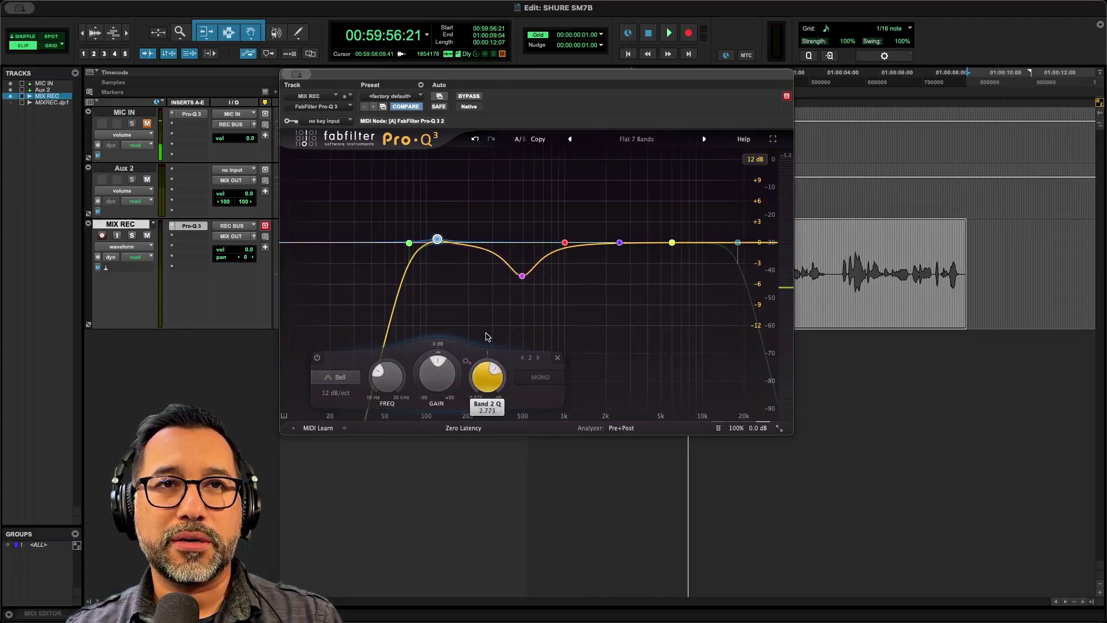
pyautogui.press('space')
pyautogui.moveTo(438, 239)
pyautogui.mouseDown()
pyautogui.moveTo(434, 209)
pyautogui.moveTo(432, 253)
pyautogui.moveTo(450, 255)
pyautogui.mouseUp()
pyautogui.press('space')
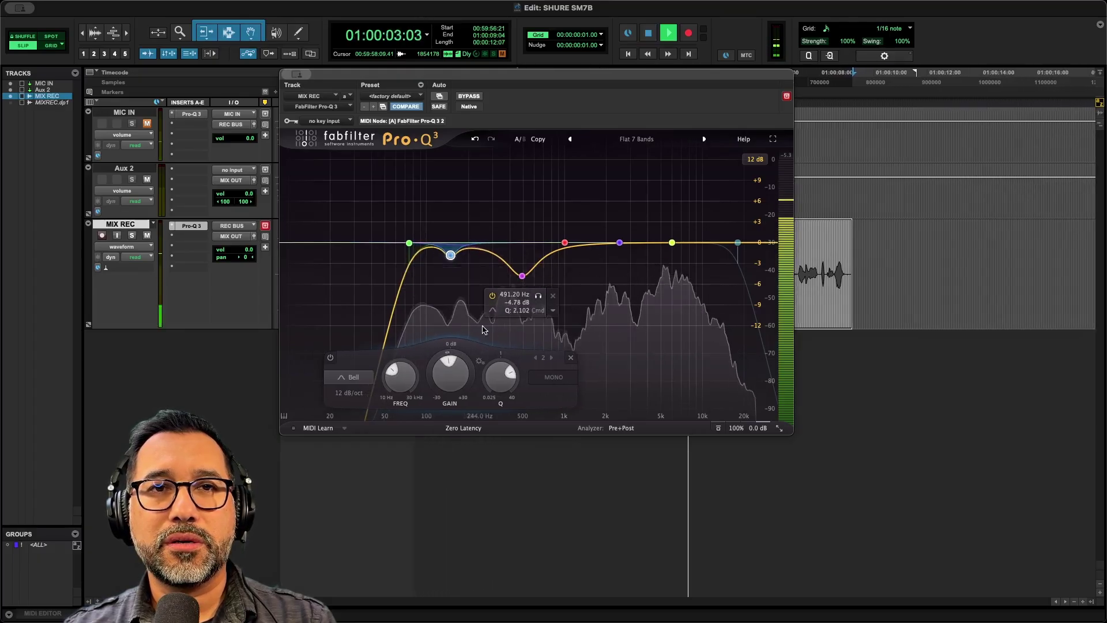
pyautogui.moveTo(499, 376); pyautogui.dragTo(488, 383)
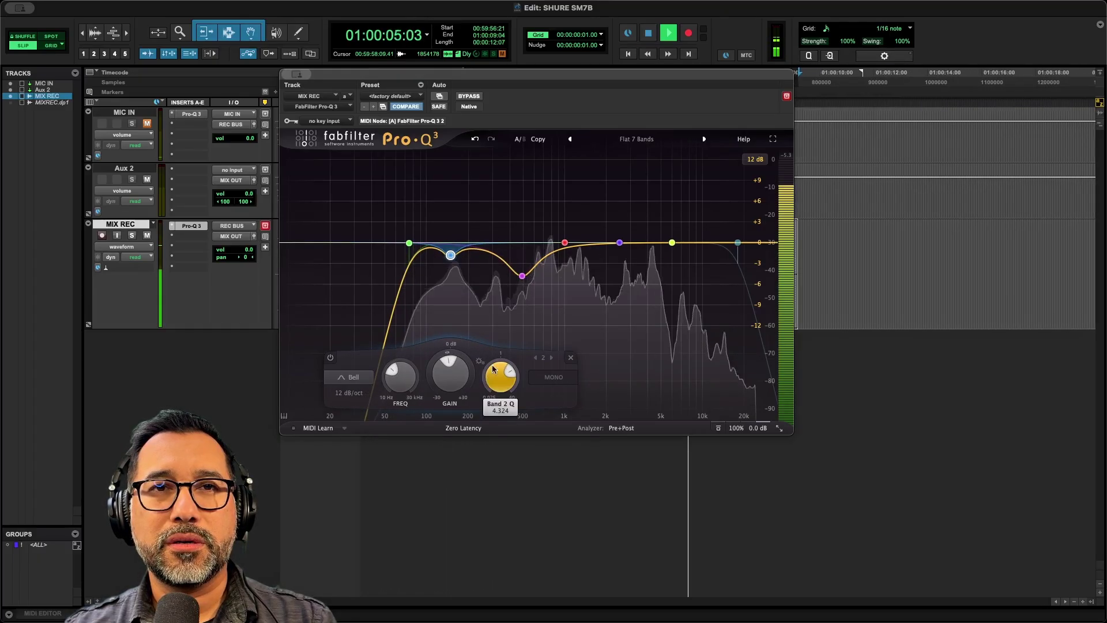
# Step: Refine both cuts while auditioning: about -4.0 dB at 509 Hz and about -2.2 dB at 144 Hz
pyautogui.moveTo(522, 275); pyautogui.dragTo(524, 275)
pyautogui.press('space')
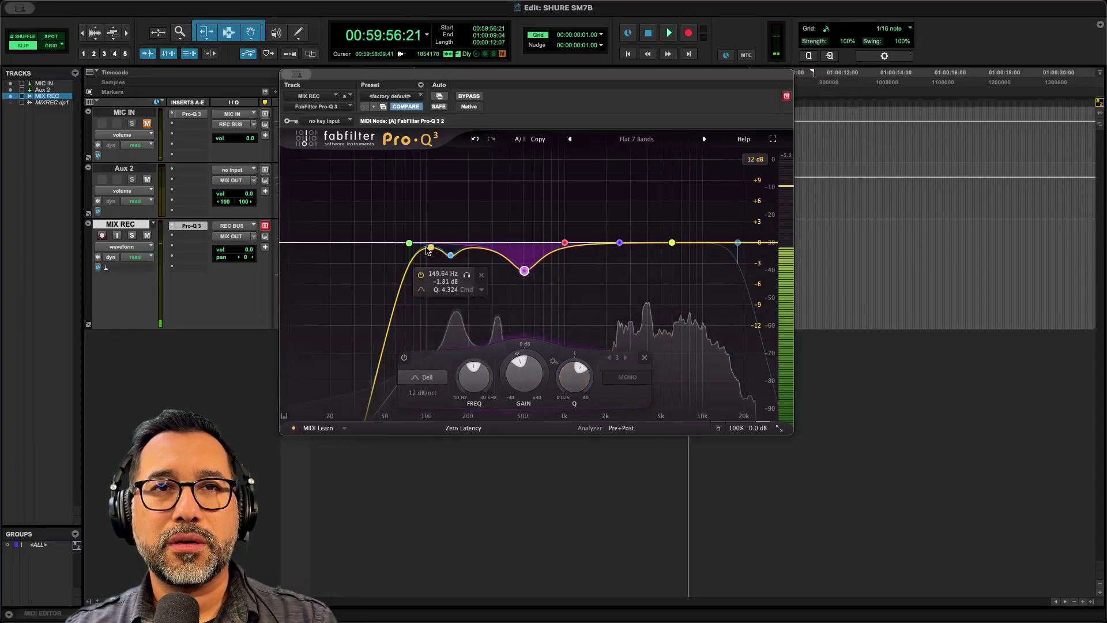
pyautogui.press('space')
pyautogui.click(450, 255)
pyautogui.moveTo(450, 255); pyautogui.dragTo(448, 258)
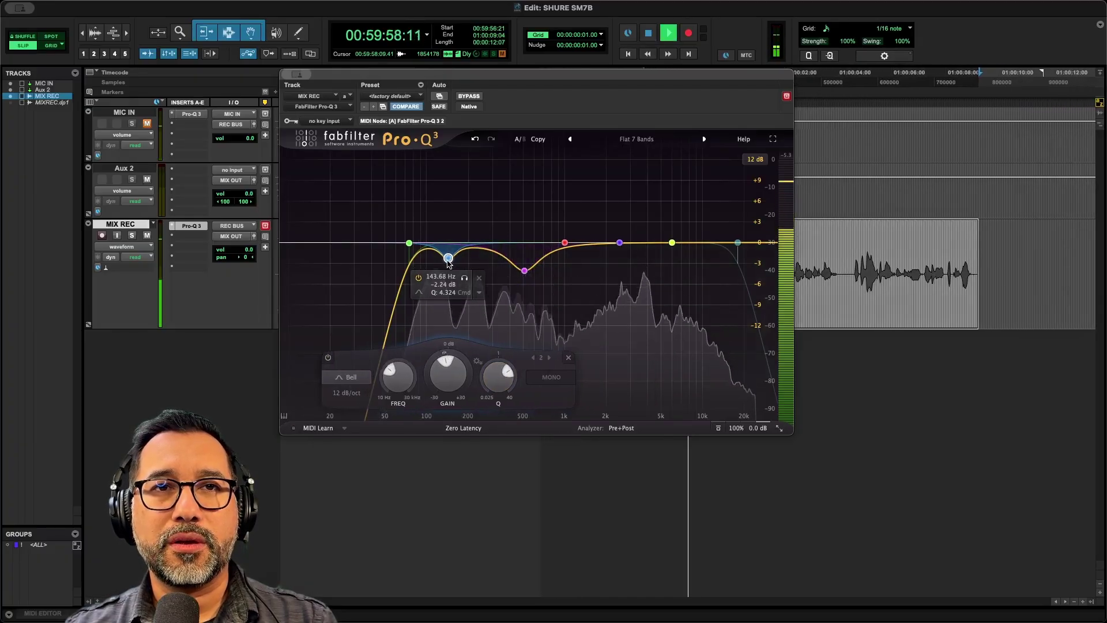
pyautogui.press('space')
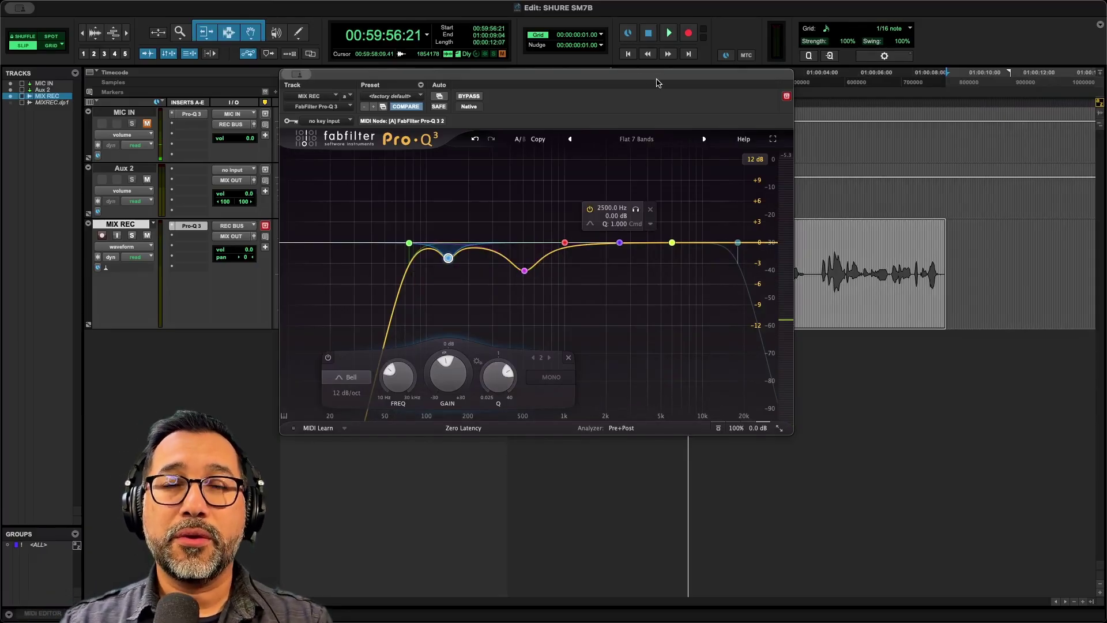
# Step: Move the 2500 Hz bell to about 3.8 kHz with a boost of about 2.1 dB and Q 5.795
pyautogui.moveTo(582, 75); pyautogui.dragTo(520, 90)
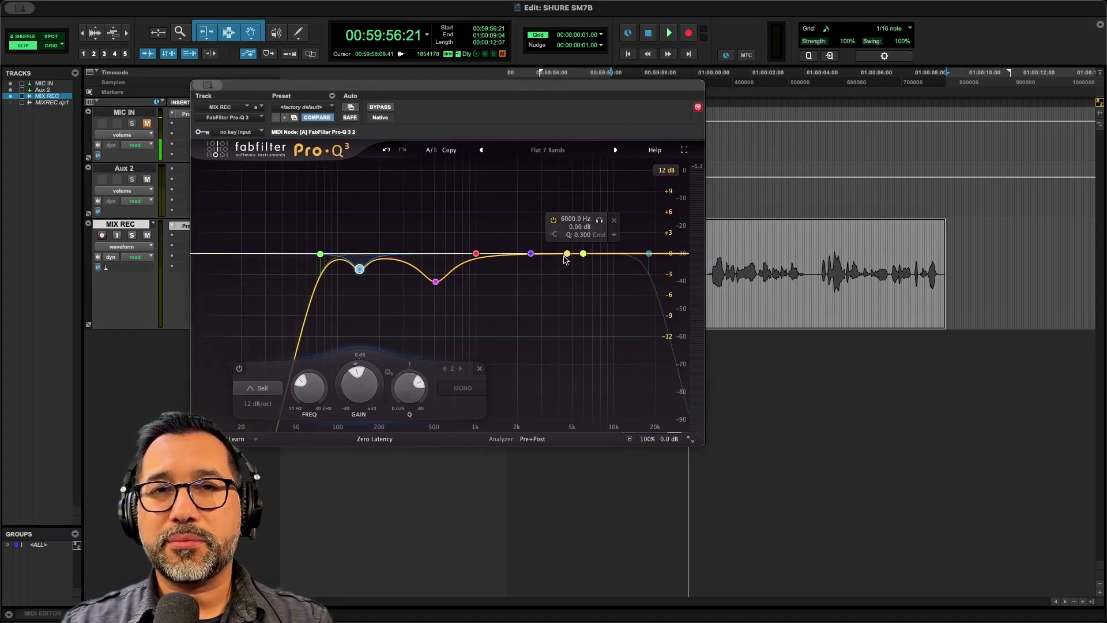
pyautogui.click(531, 254)
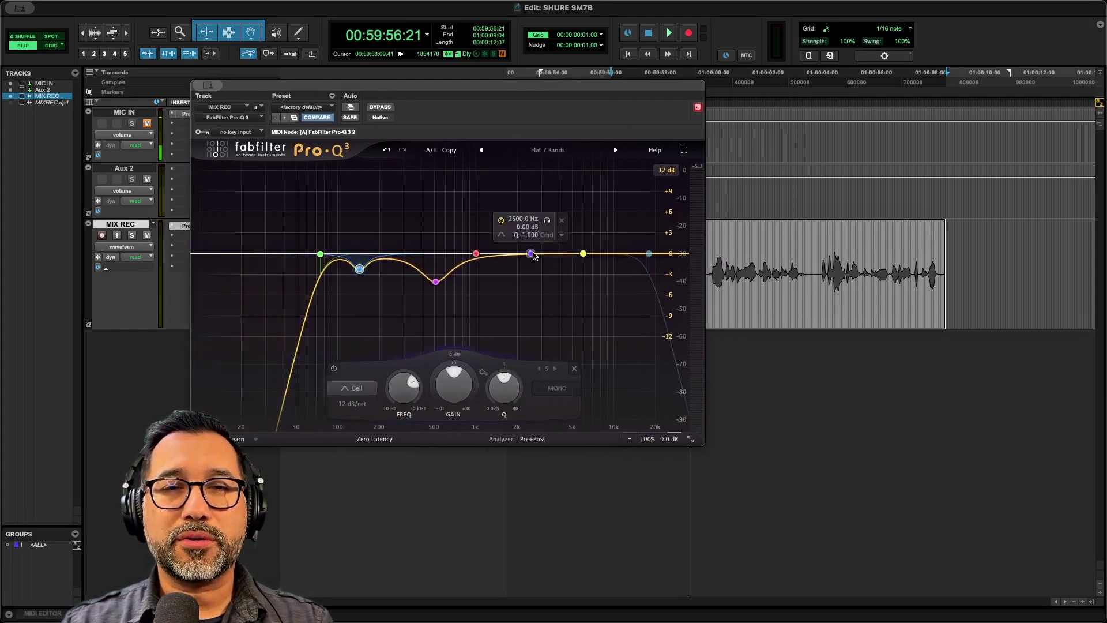
pyautogui.moveTo(531, 254); pyautogui.dragTo(554, 242)
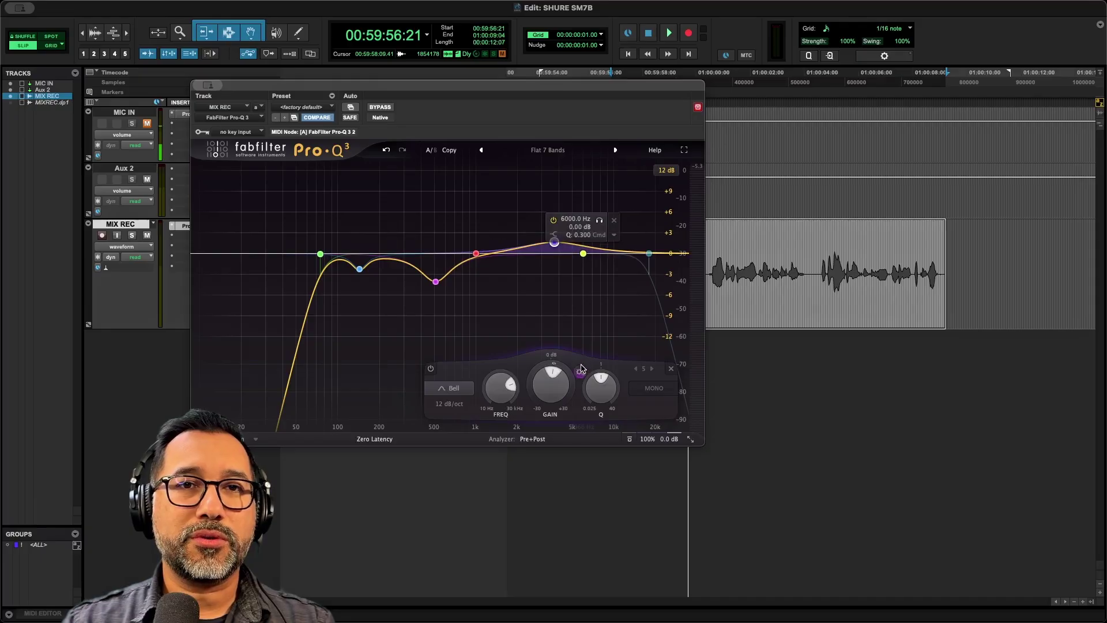
pyautogui.moveTo(541, 89); pyautogui.dragTo(745, 77)
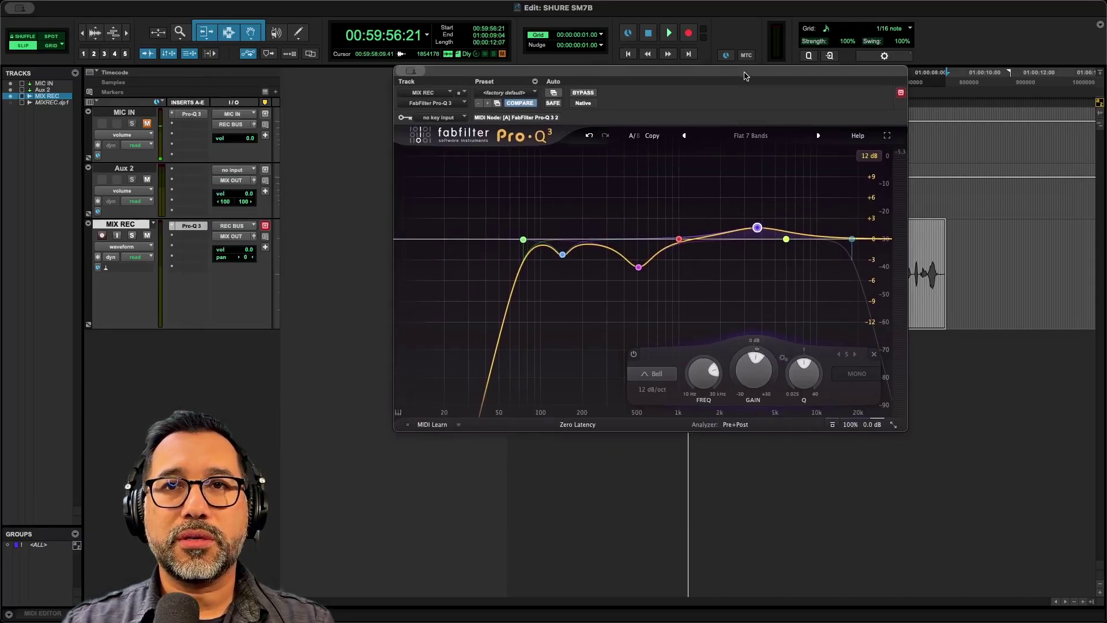
pyautogui.moveTo(805, 372); pyautogui.dragTo(801, 332)
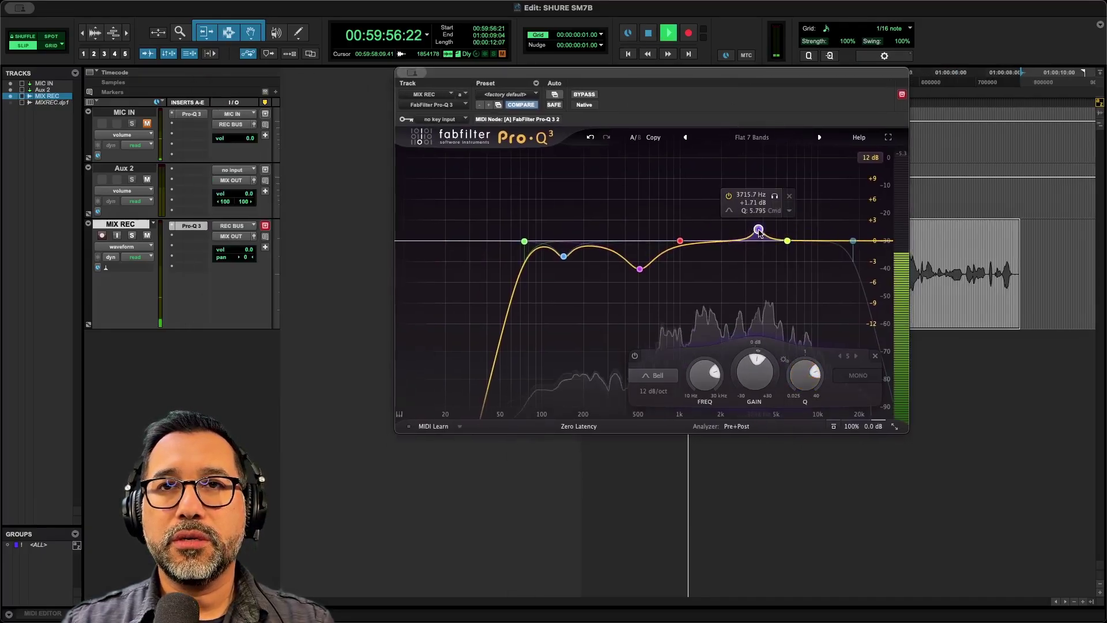
# Step: Try the High Shelf band with Q 0.578 and a 1.5 dB boost near 6.4 kHz, and raise it further for an audition
pyautogui.click(787, 241)
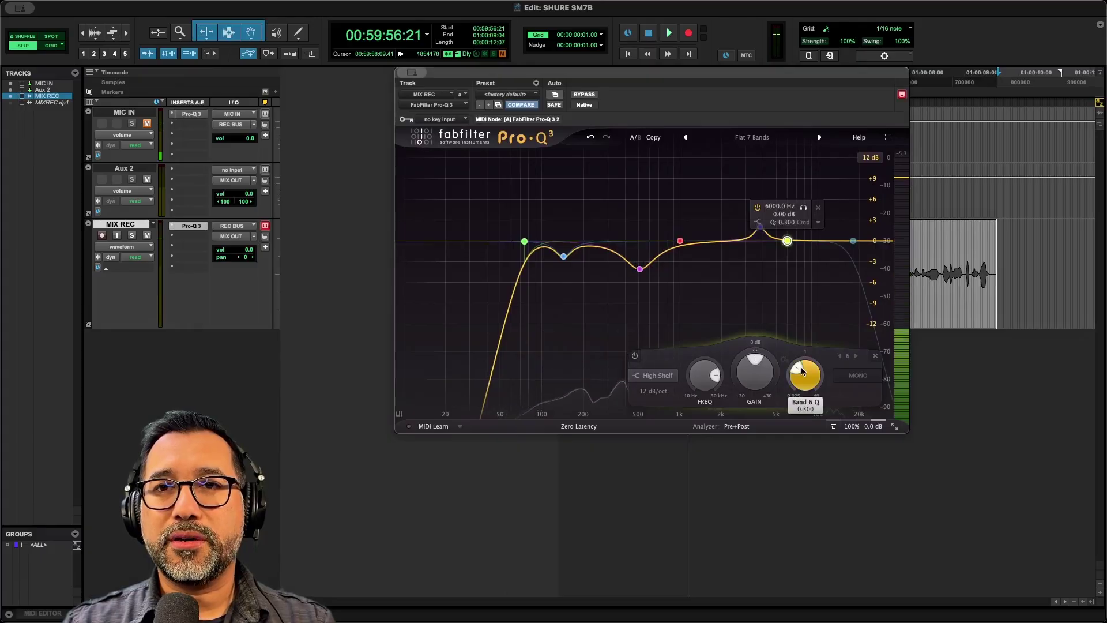
pyautogui.moveTo(783, 243); pyautogui.dragTo(787, 237)
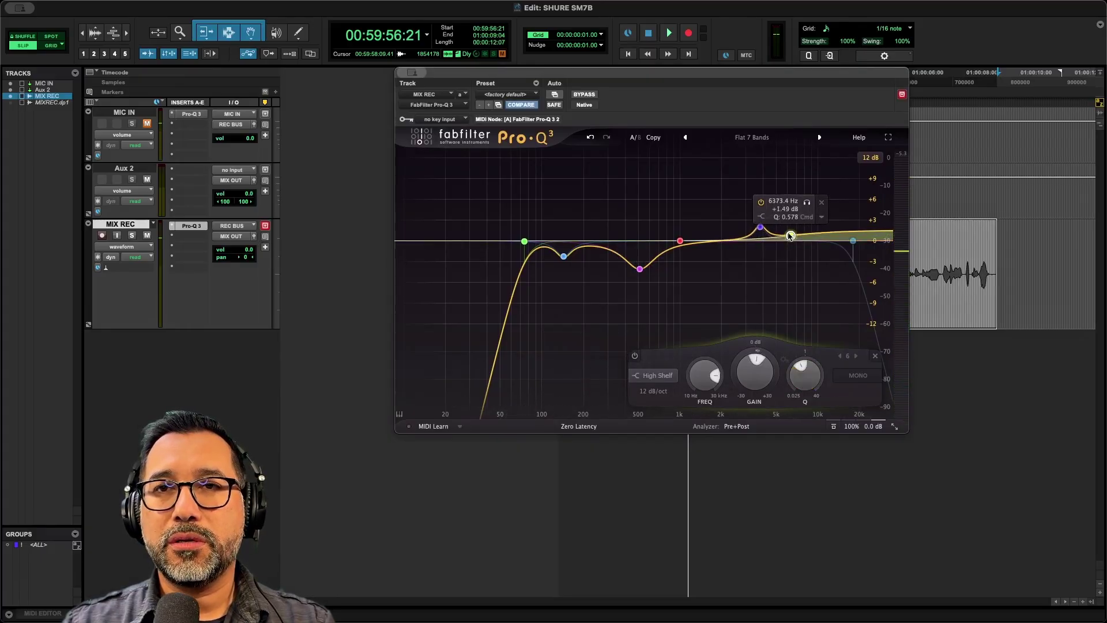
pyautogui.moveTo(676, 75); pyautogui.dragTo(761, 65)
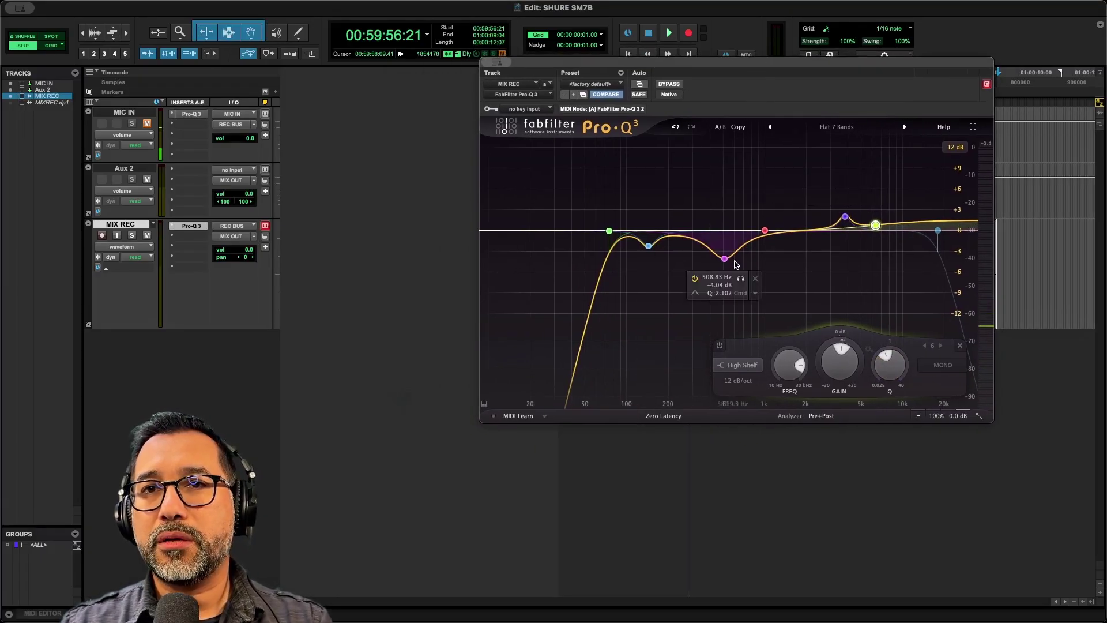
pyautogui.click(744, 364)
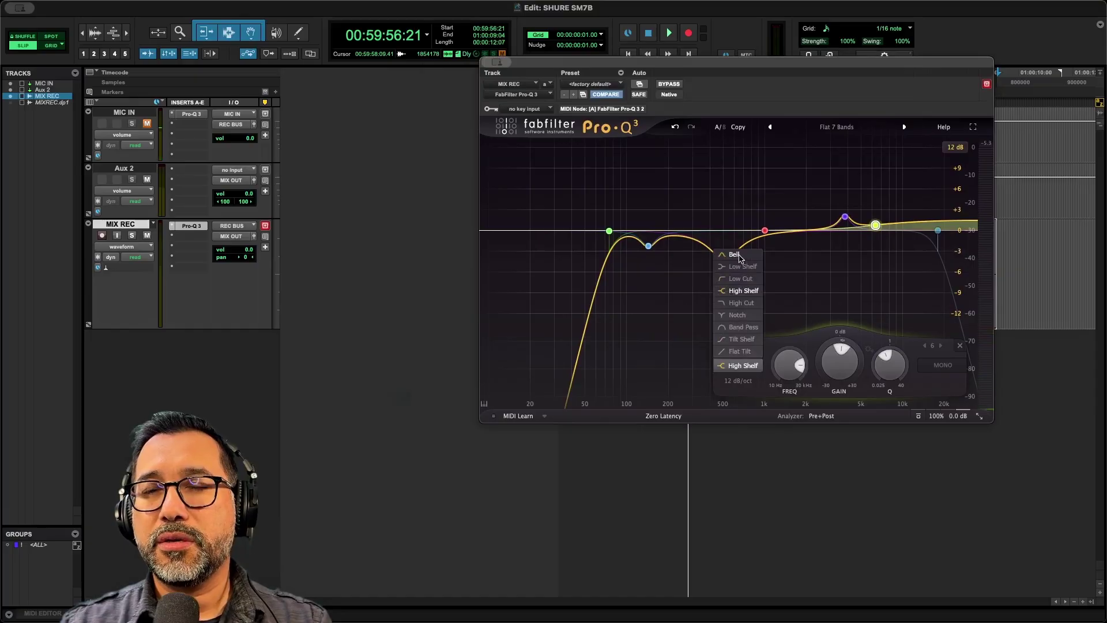
pyautogui.click(876, 226)
pyautogui.moveTo(876, 226); pyautogui.dragTo(872, 216)
pyautogui.press('space')
pyautogui.press('space')
# Step: Change the High Shelf band to a Bell boosting about 3.2 dB at 5.7 kHz with Q 7.202, and raise the neighbouring bell to about +2.9 dB
pyautogui.click(743, 365)
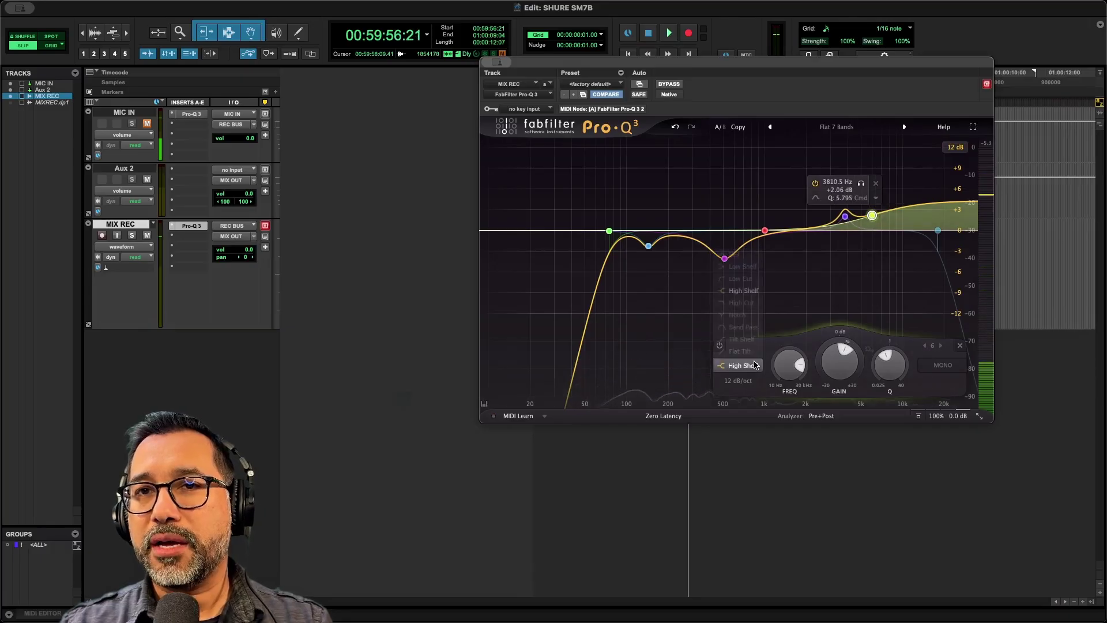
pyautogui.click(735, 254)
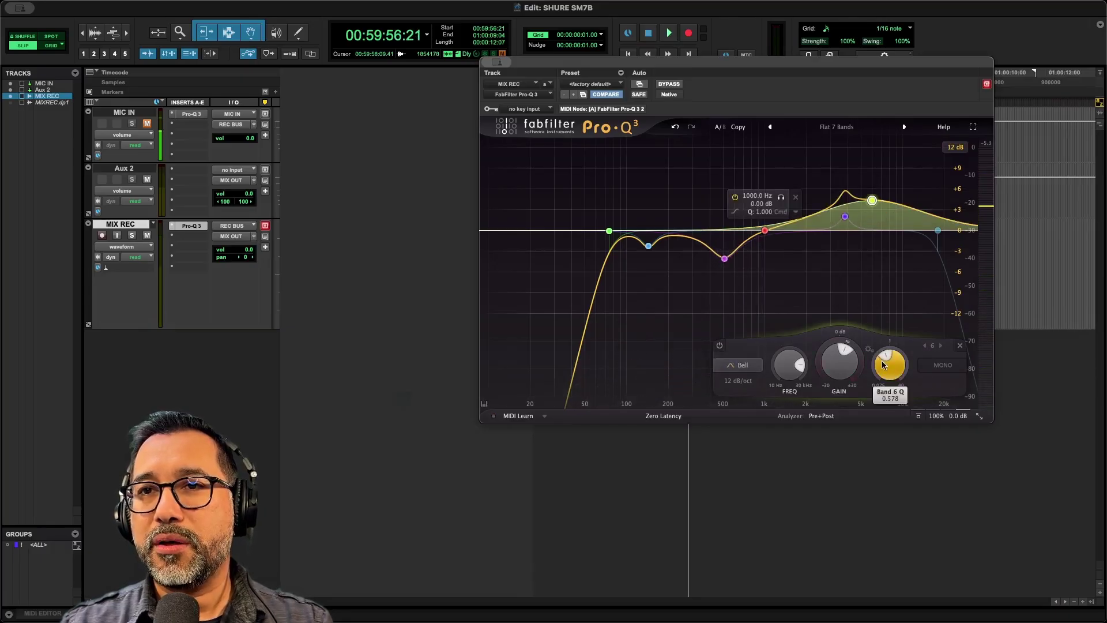
pyautogui.moveTo(889, 363); pyautogui.dragTo(886, 333)
pyautogui.moveTo(879, 219)
pyautogui.mouseDown()
pyautogui.moveTo(843, 210)
pyautogui.moveTo(870, 213)
pyautogui.mouseUp()
pyautogui.click(845, 217)
pyautogui.press('space')
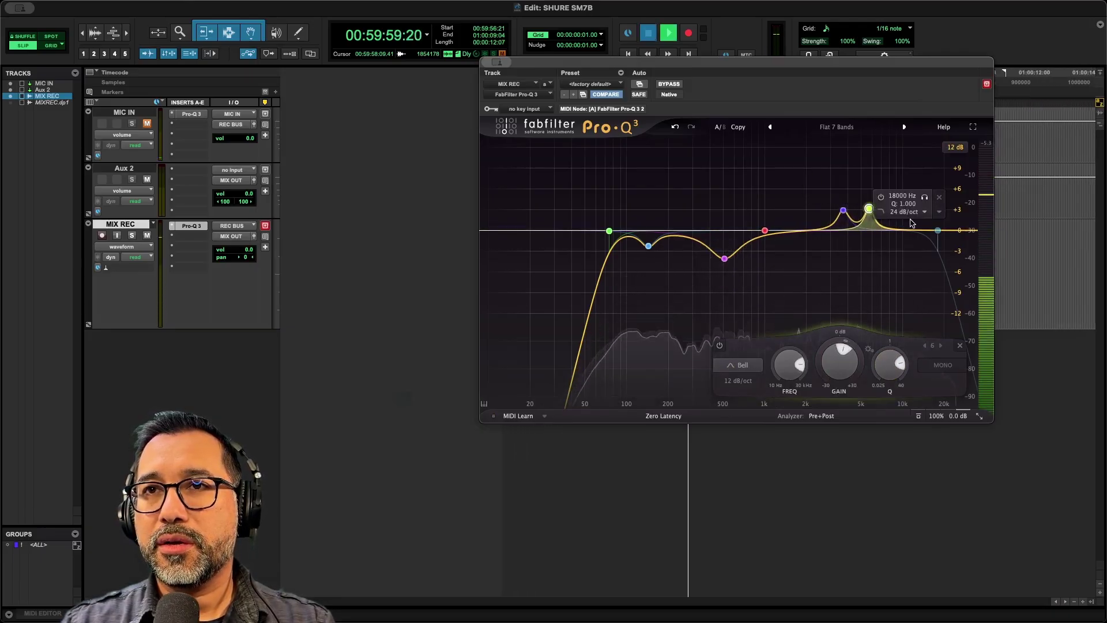
pyautogui.press('space')
# Step: Enable the 24 dB/oct High Cut band, lower its frequency from 18 kHz, and play the clip to check the top end
pyautogui.click(938, 231)
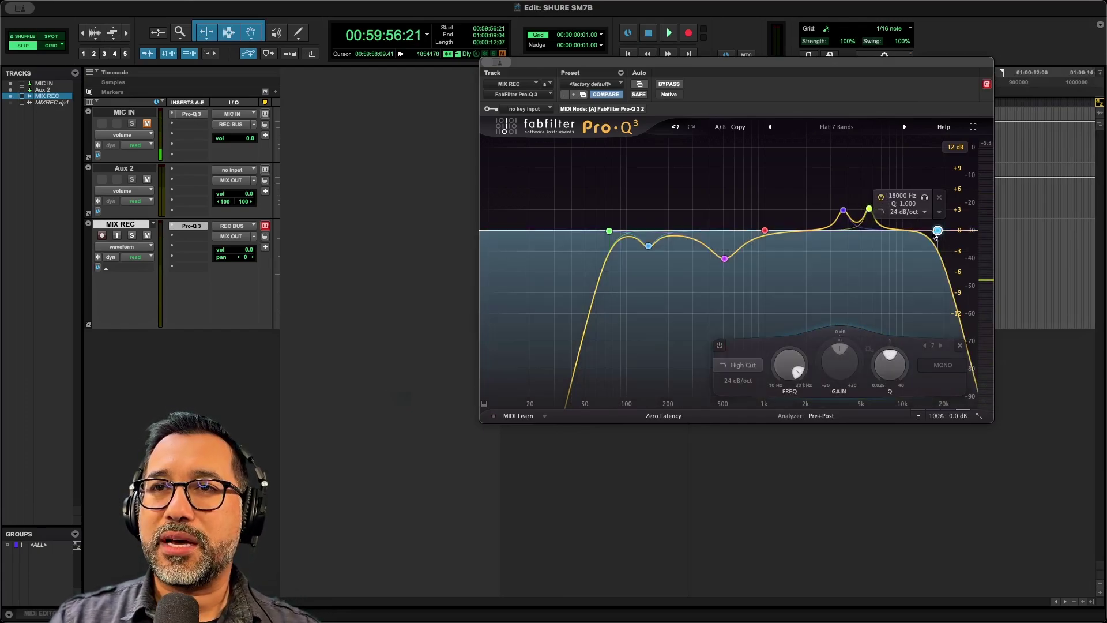
pyautogui.moveTo(935, 234); pyautogui.dragTo(923, 237)
pyautogui.press('space')
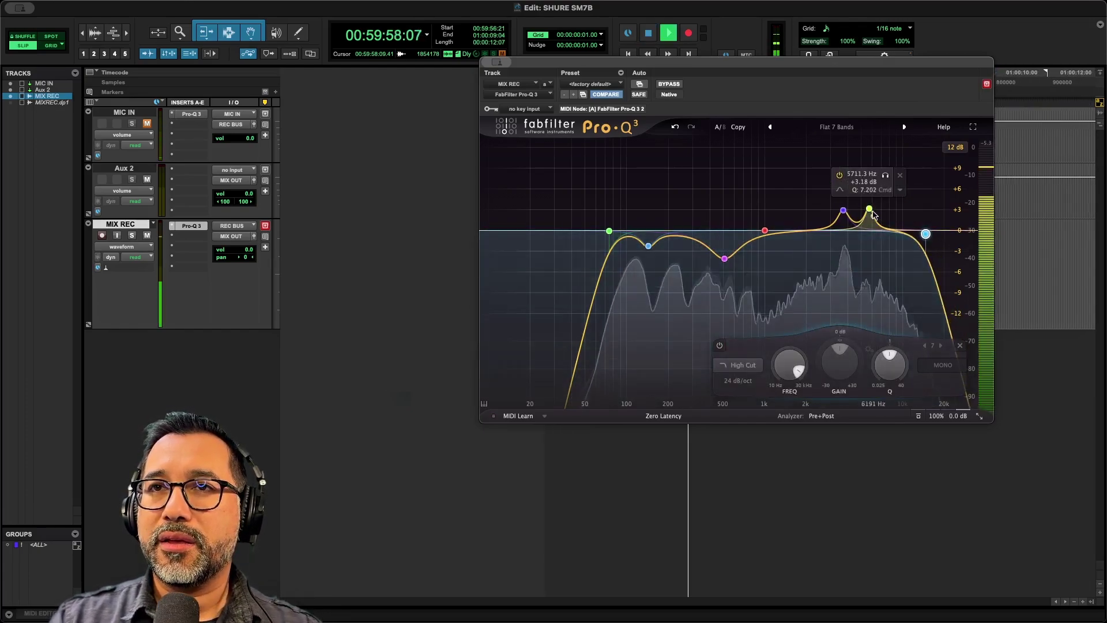
pyautogui.click(870, 211)
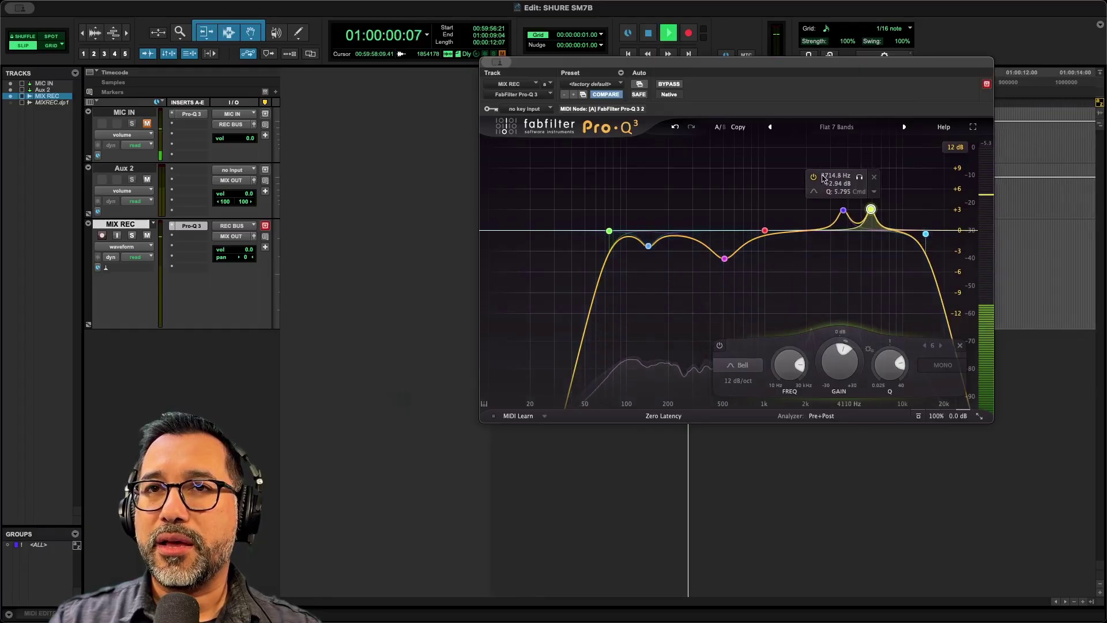
# Step: Try the low bell at 143.68 Hz as a boost of about 3.4 dB near 107 Hz
pyautogui.moveTo(761, 62); pyautogui.dragTo(704, 43)
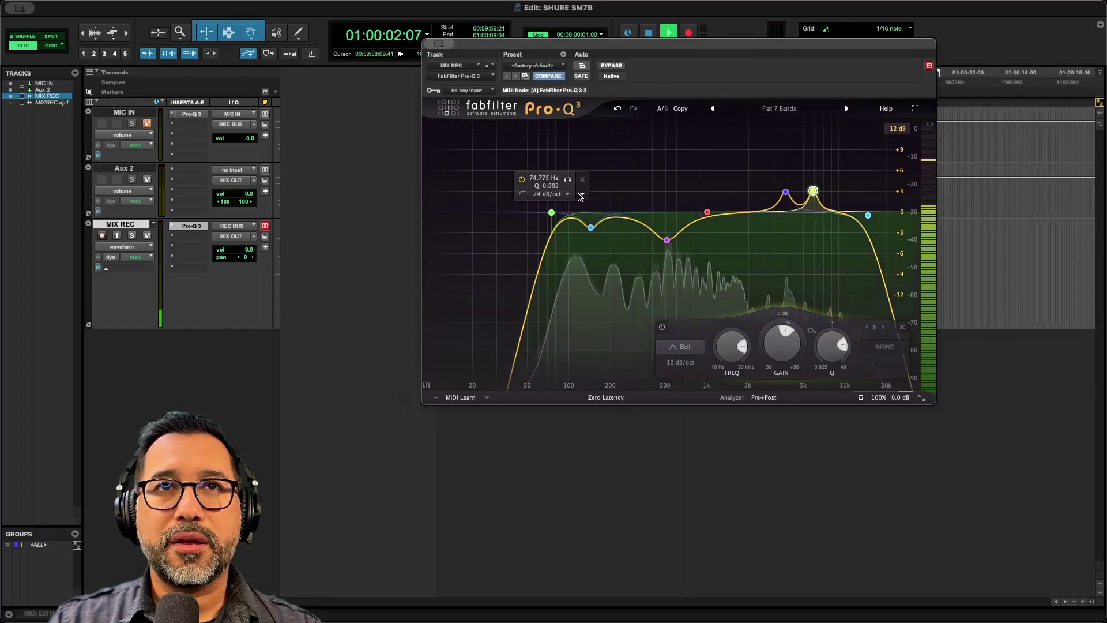
pyautogui.press('space')
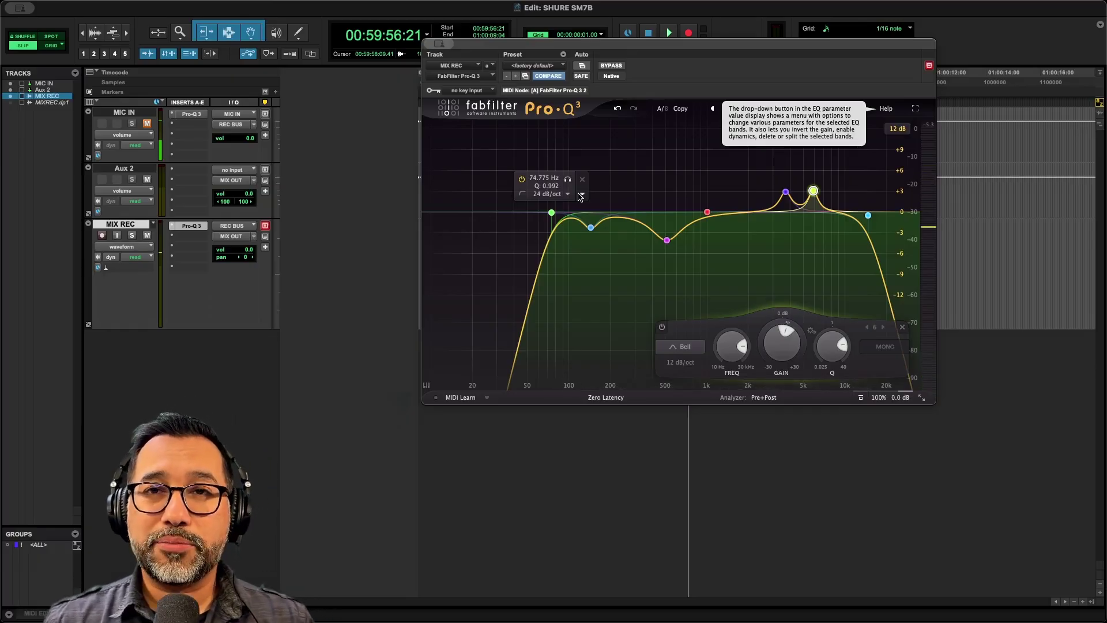
pyautogui.moveTo(669, 48); pyautogui.dragTo(541, 139)
pyautogui.moveTo(465, 320)
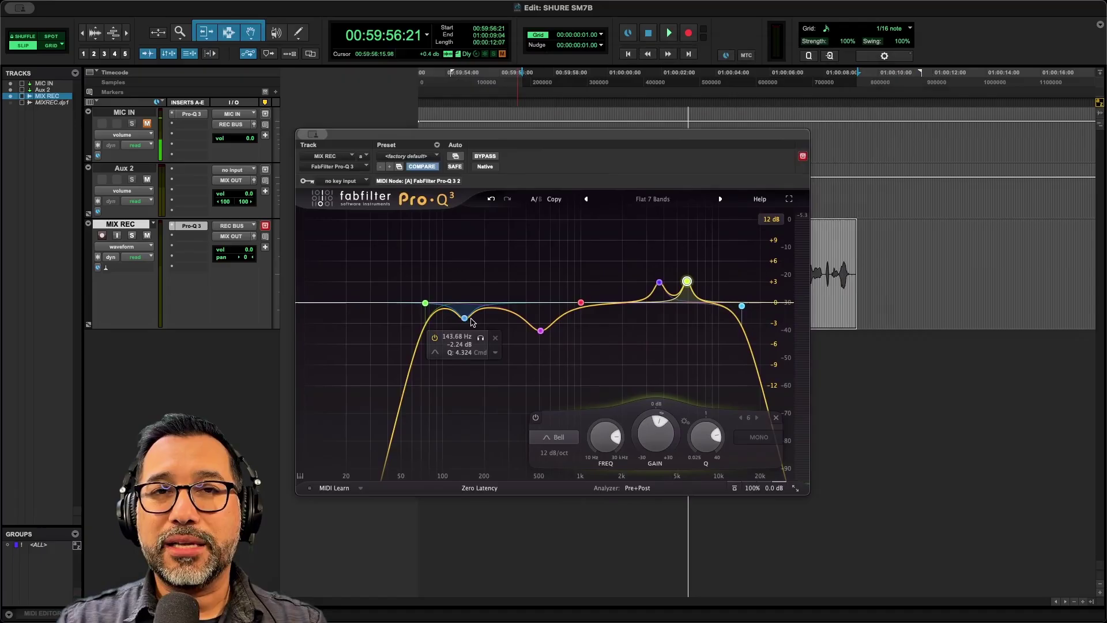
pyautogui.press('space')
pyautogui.moveTo(464, 322); pyautogui.dragTo(446, 281)
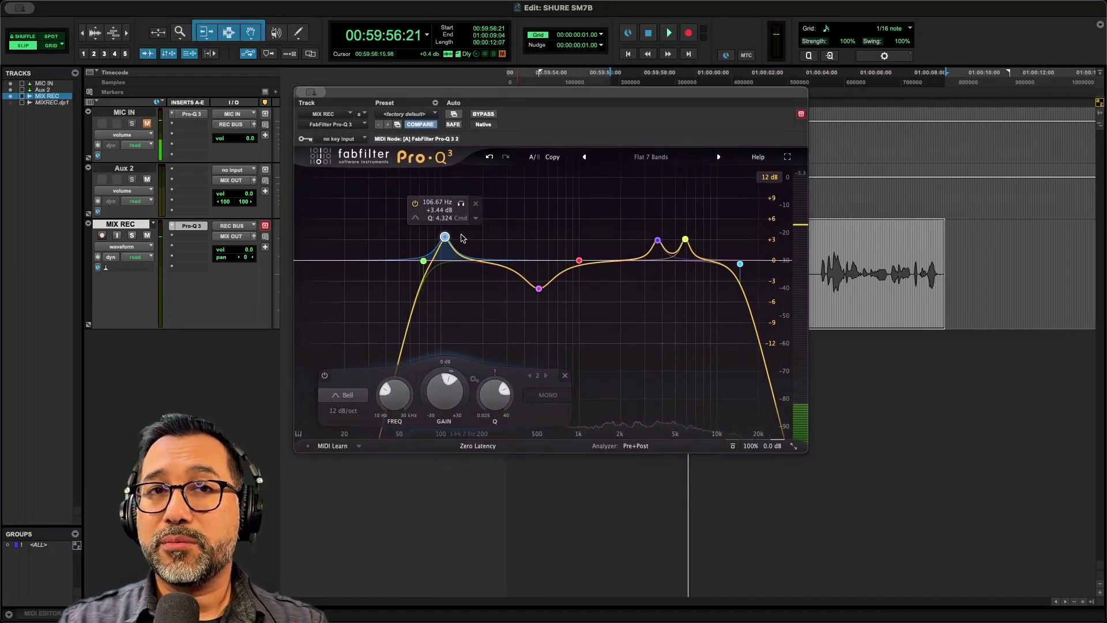
# Step: Raise the Low Cut band's frequency slightly above 74.775 Hz while auditioning the clip
pyautogui.press('space')
pyautogui.moveTo(423, 261); pyautogui.dragTo(429, 259)
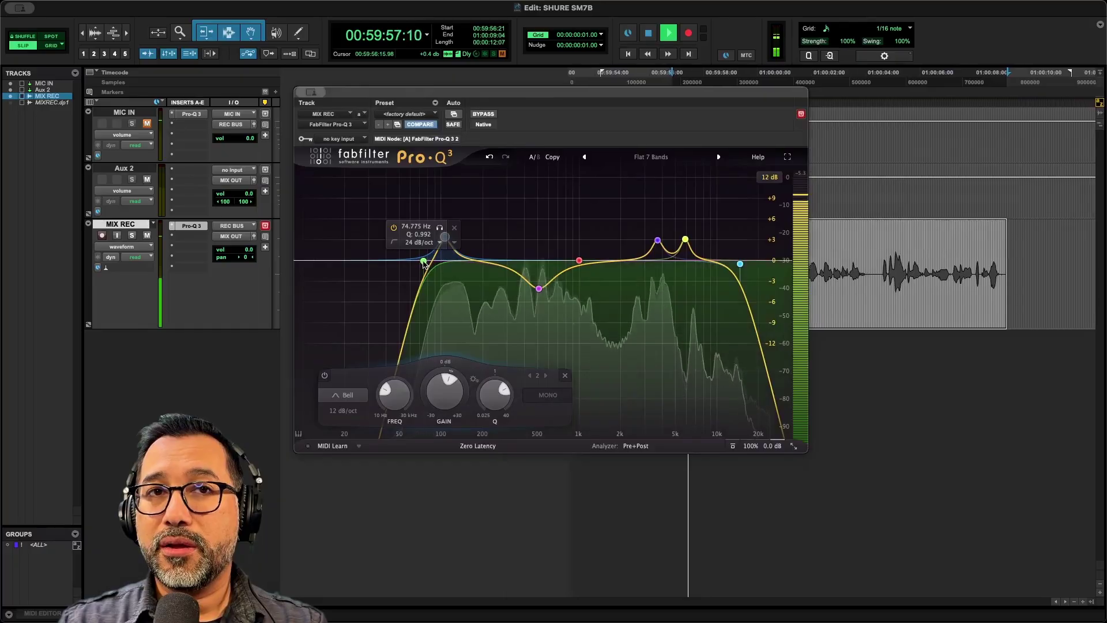
pyautogui.press('space')
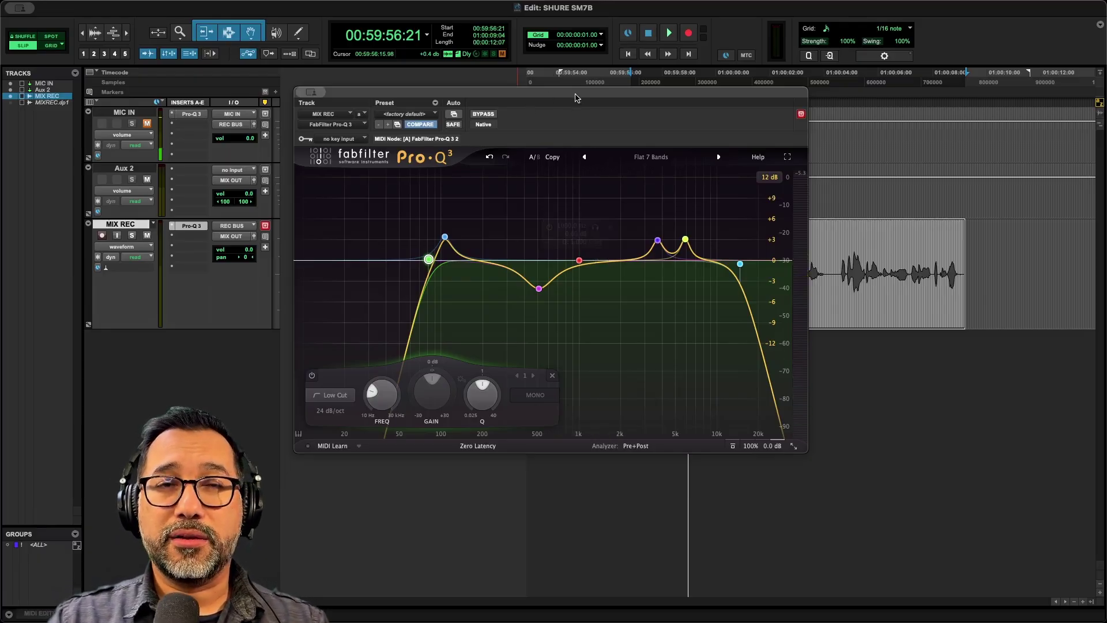
# Step: Select the middle phrase of the MIX REC clip and play it, comparing the sound with the EQ bypassed and active
pyautogui.moveTo(568, 105); pyautogui.dragTo(428, 111)
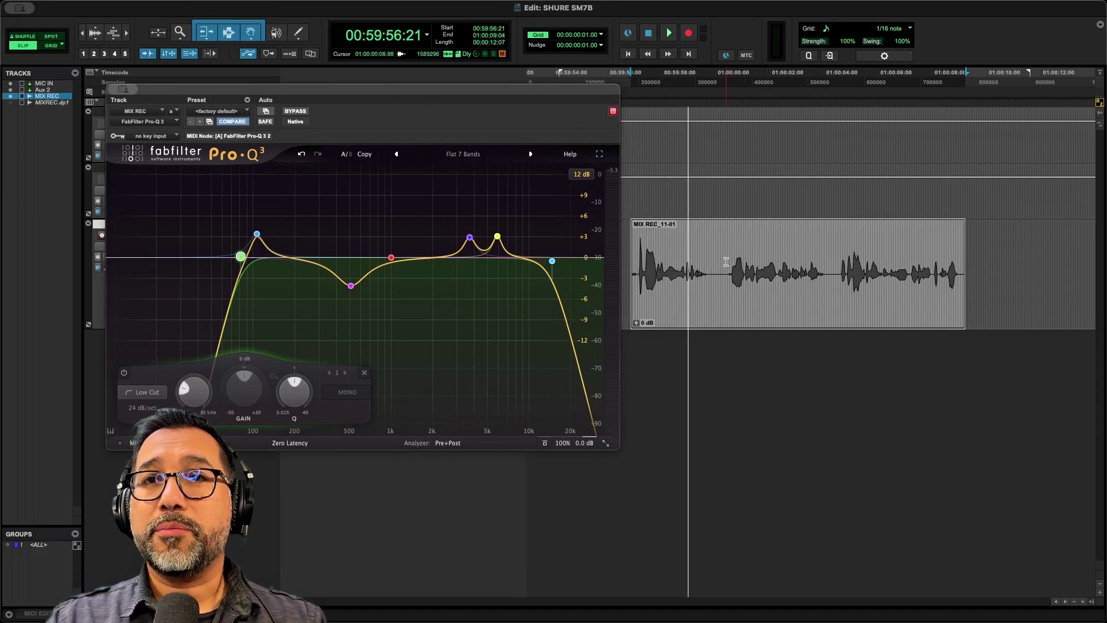
pyautogui.moveTo(726, 262); pyautogui.dragTo(781, 265)
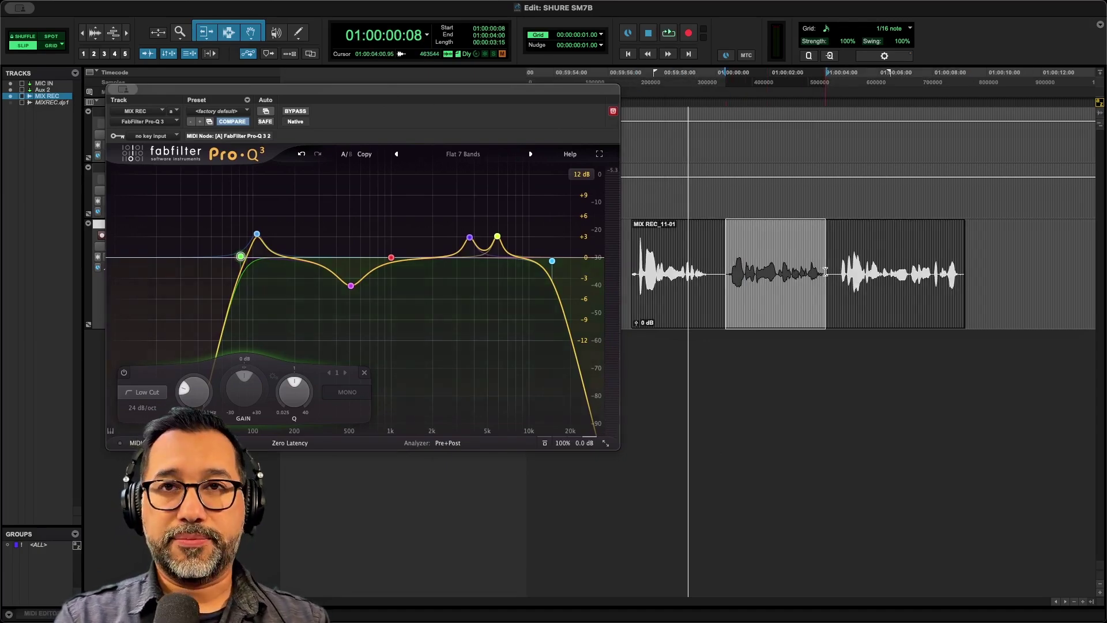
pyautogui.press('space')
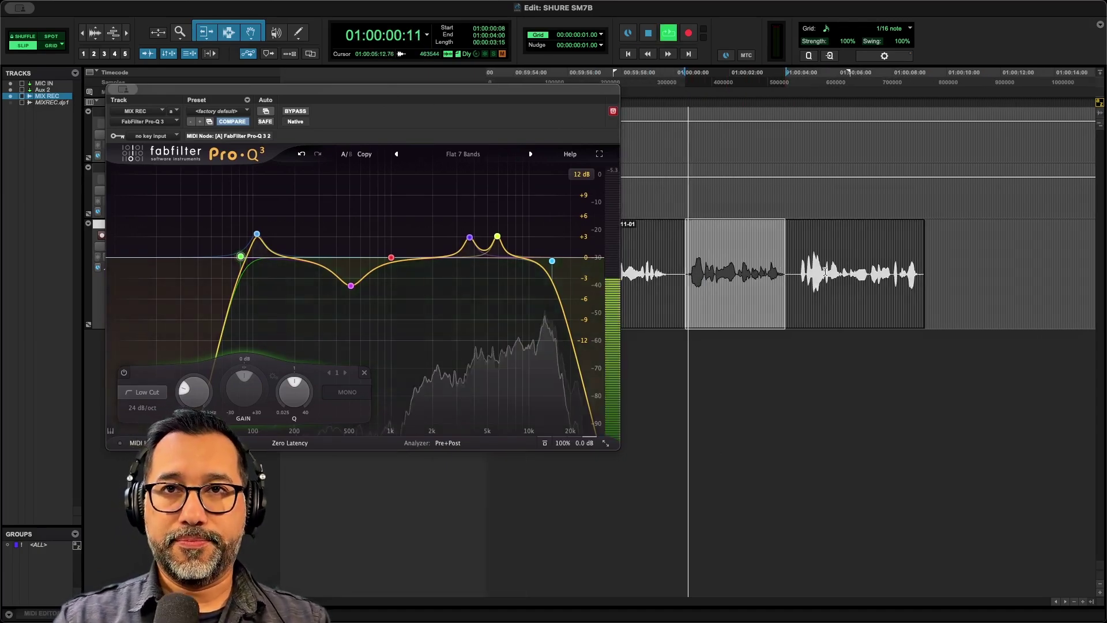
pyautogui.click(295, 112)
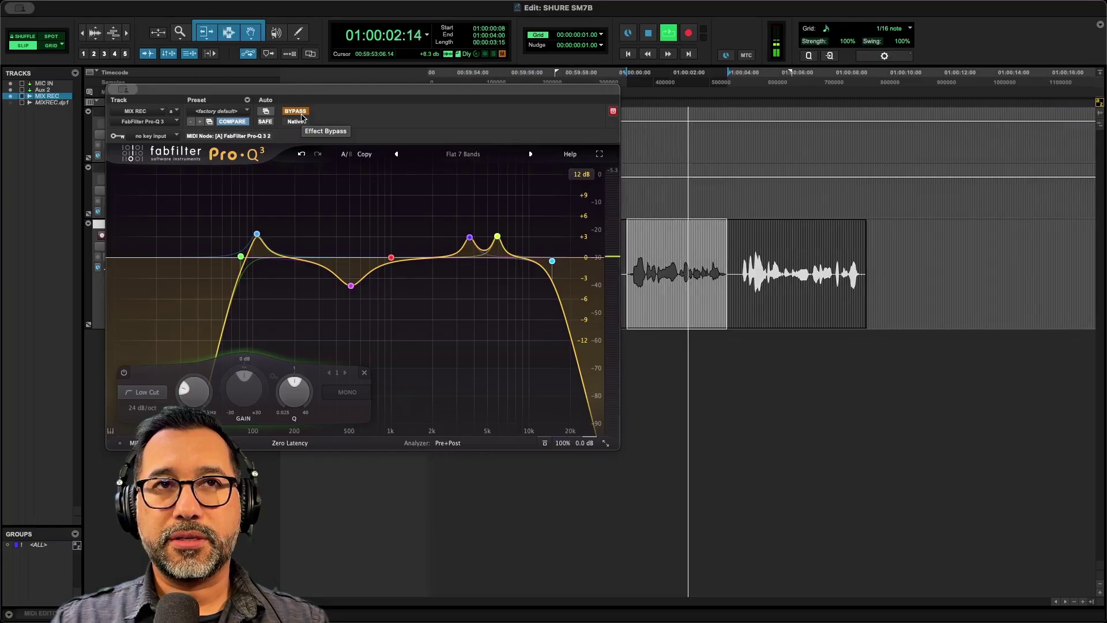
pyautogui.click(301, 114)
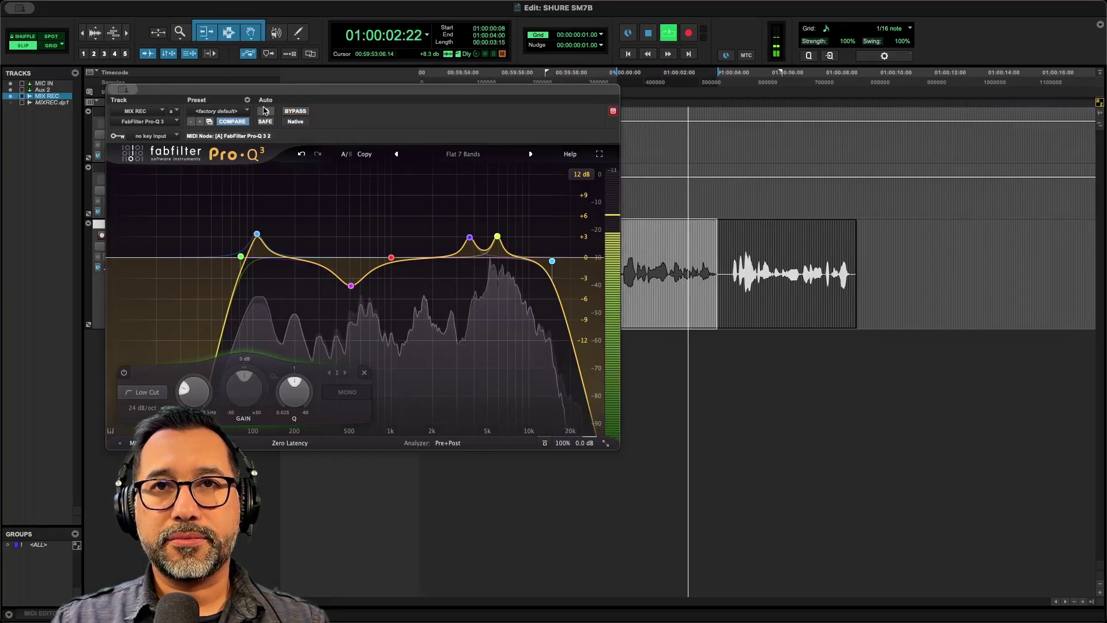
# Step: Change the low bell to a cut of about 2 dB slightly above 100 Hz, and play the selected phrase to check it
pyautogui.moveTo(260, 255)
pyautogui.press('space')
pyautogui.moveTo(256, 234); pyautogui.dragTo(266, 275)
pyautogui.press('space')
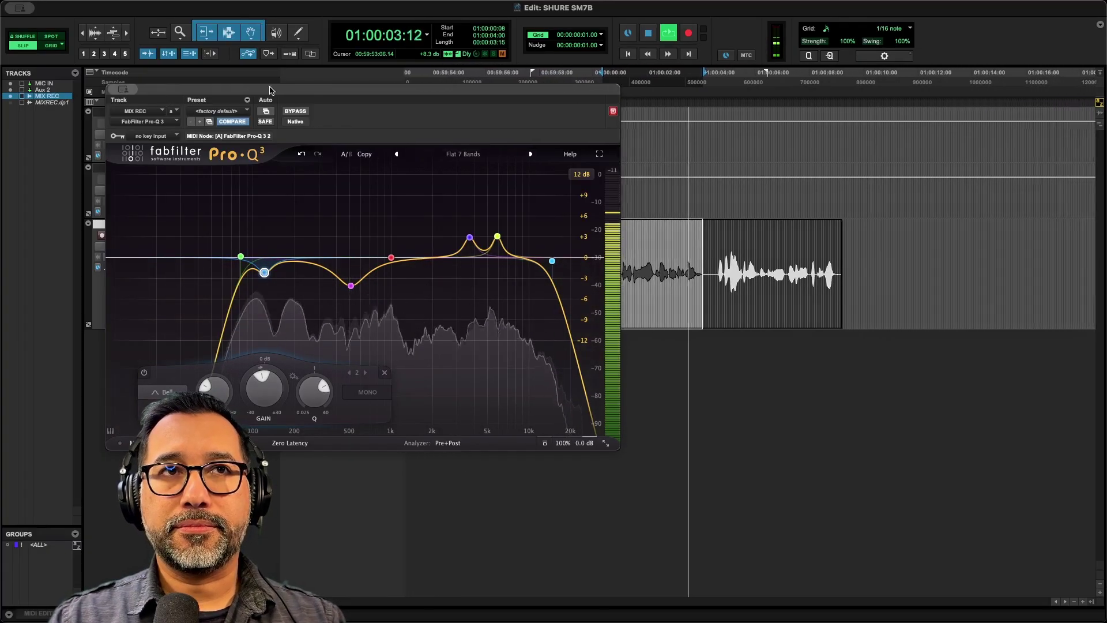
pyautogui.press('space')
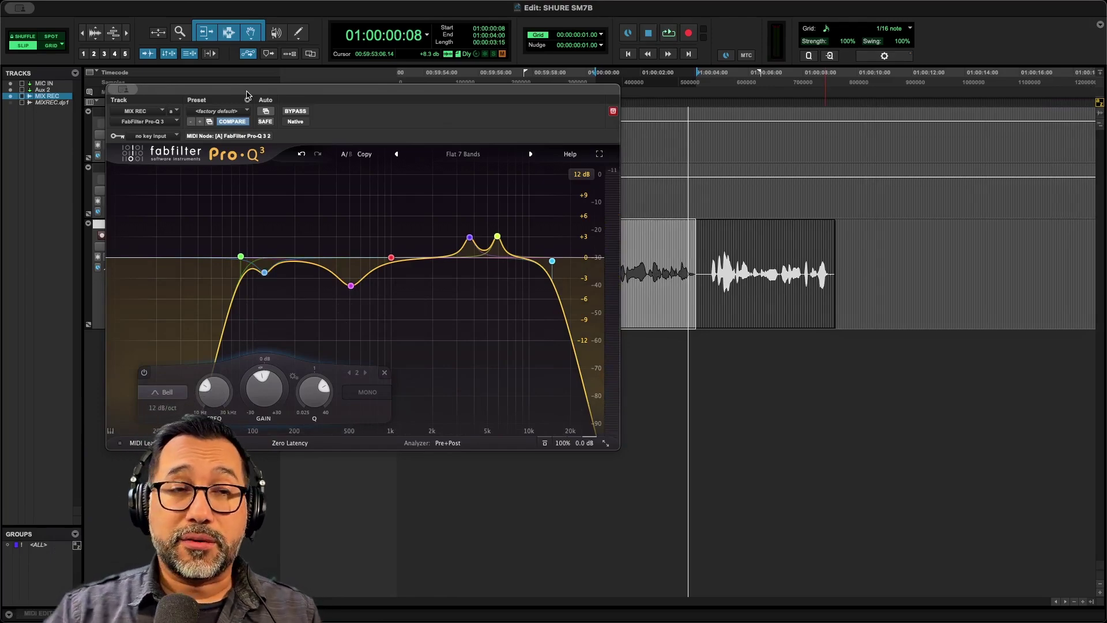
# Step: Put the EQ window away and insert Pro Compressor (mono) after Pro-Q 3 on the MIX REC track
pyautogui.moveTo(228, 94); pyautogui.dragTo(478, 114)
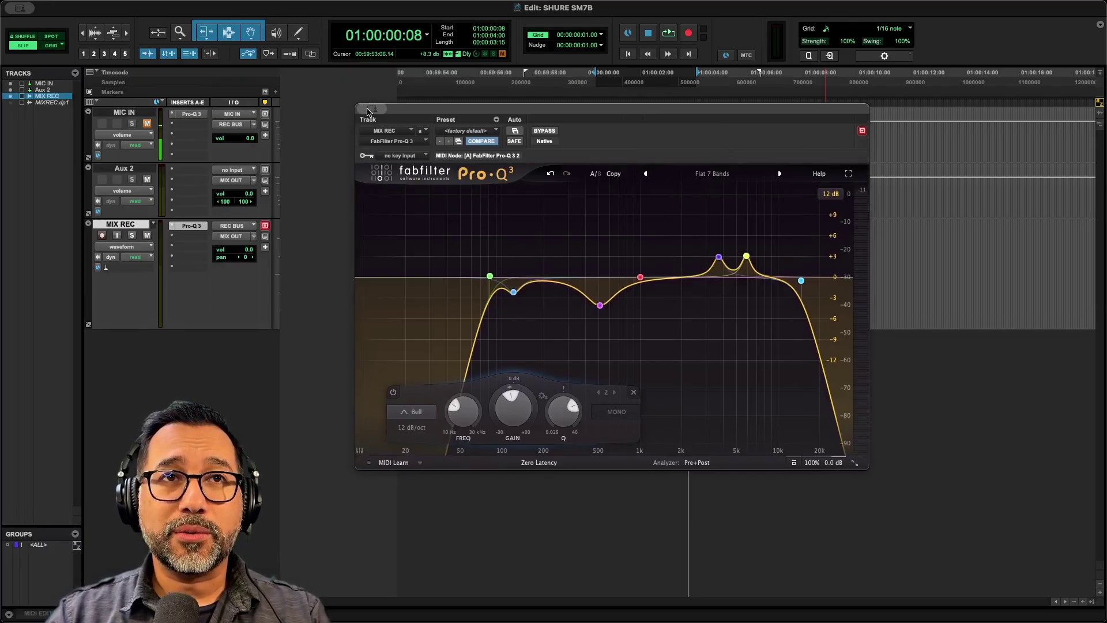
pyautogui.press('super+m')
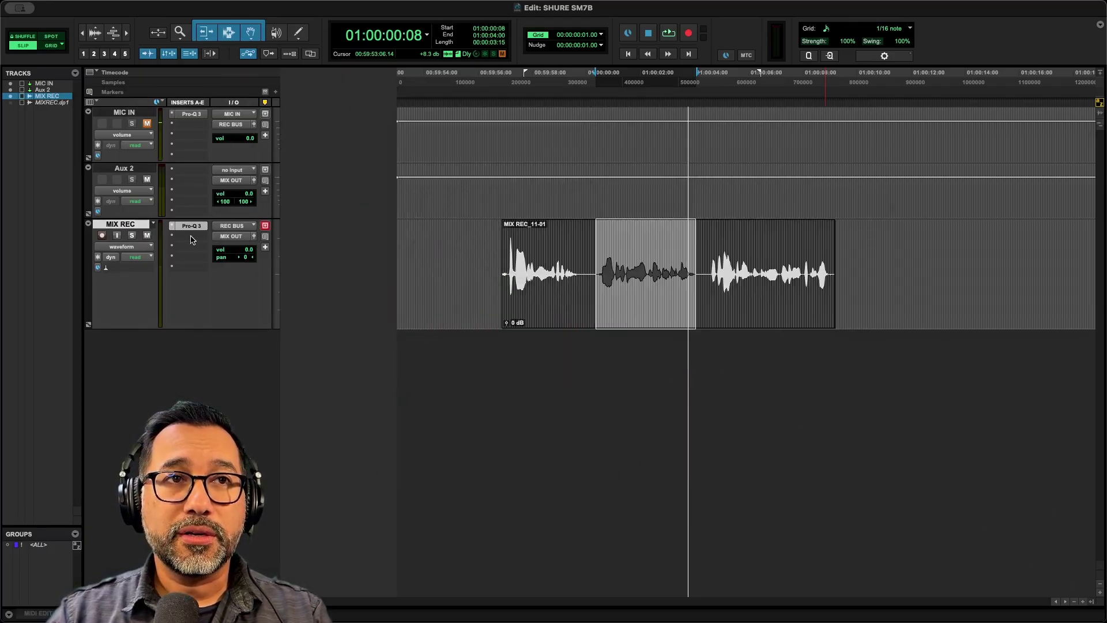
pyautogui.click(192, 237)
pyautogui.moveTo(219, 241)
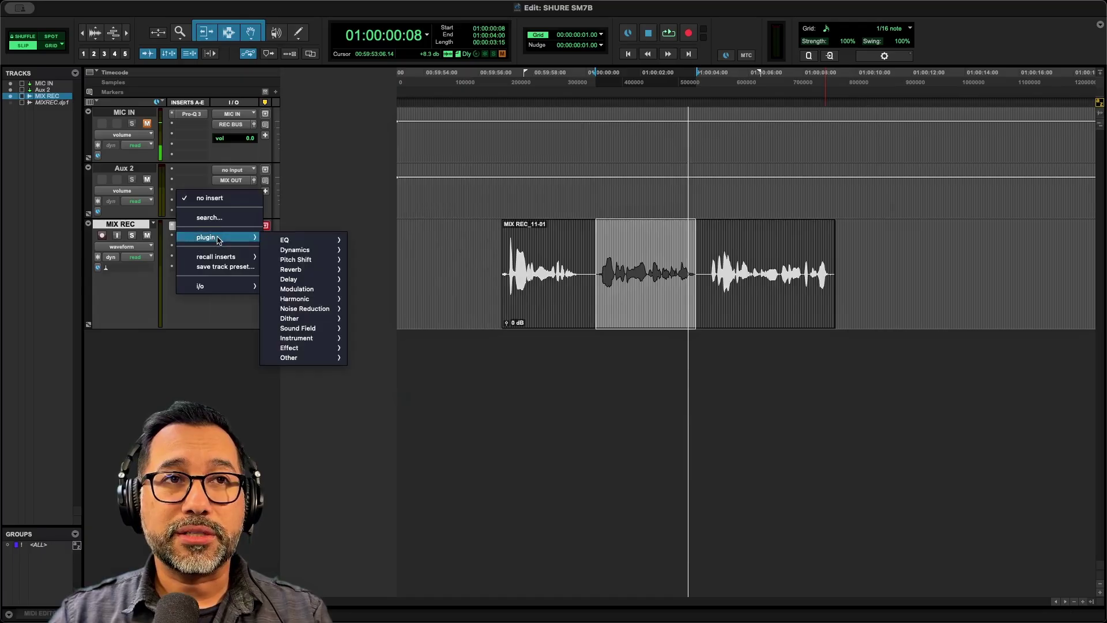
pyautogui.moveTo(333, 254)
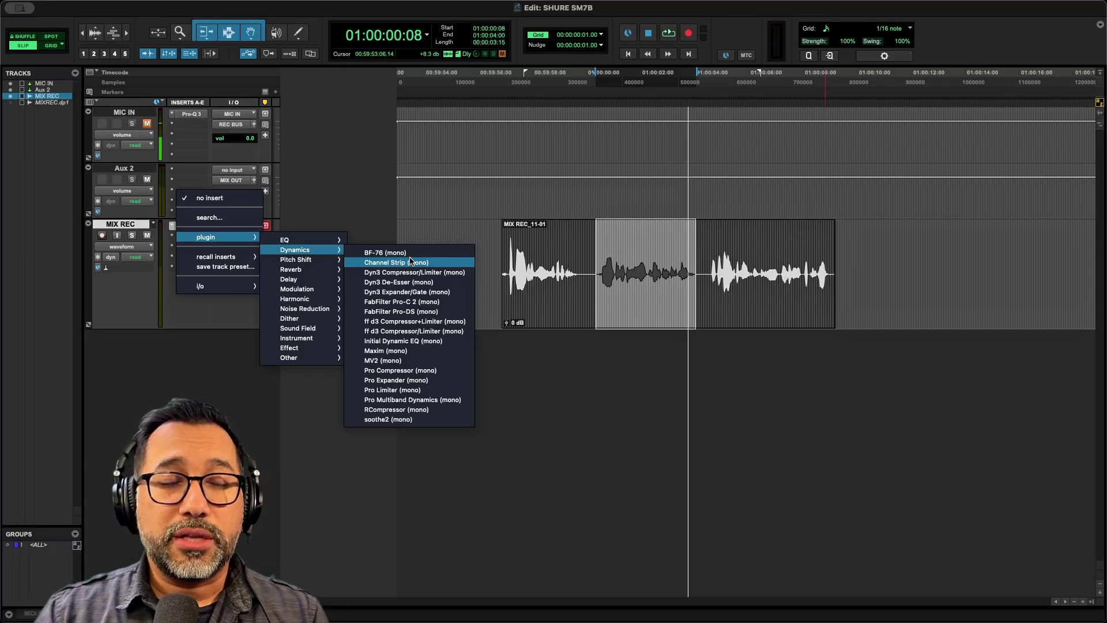
pyautogui.click(372, 371)
# Step: Load the Broadcast Male vocal preset in the compressor and move its window clear of the clip
pyautogui.moveTo(532, 115); pyautogui.dragTo(471, 92)
pyautogui.click(404, 105)
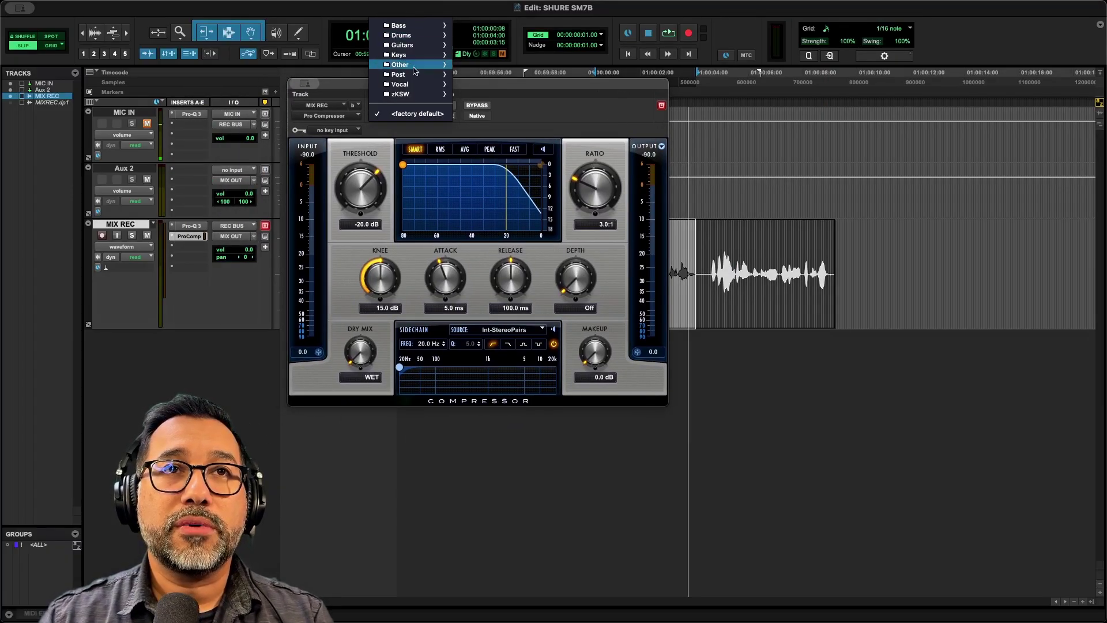
pyautogui.moveTo(420, 88)
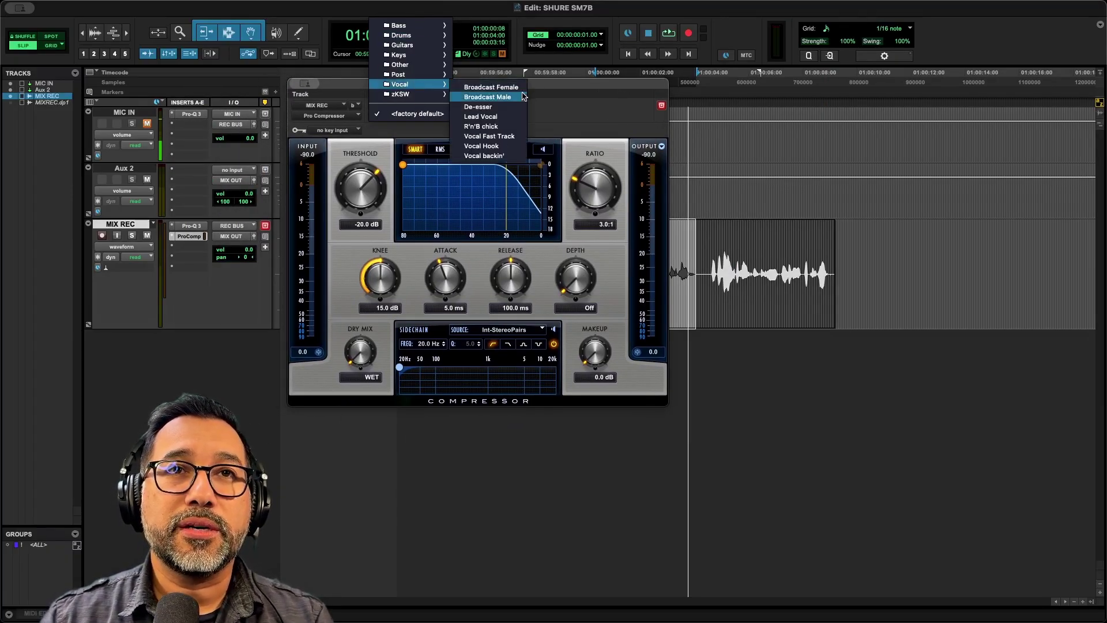
pyautogui.click(488, 97)
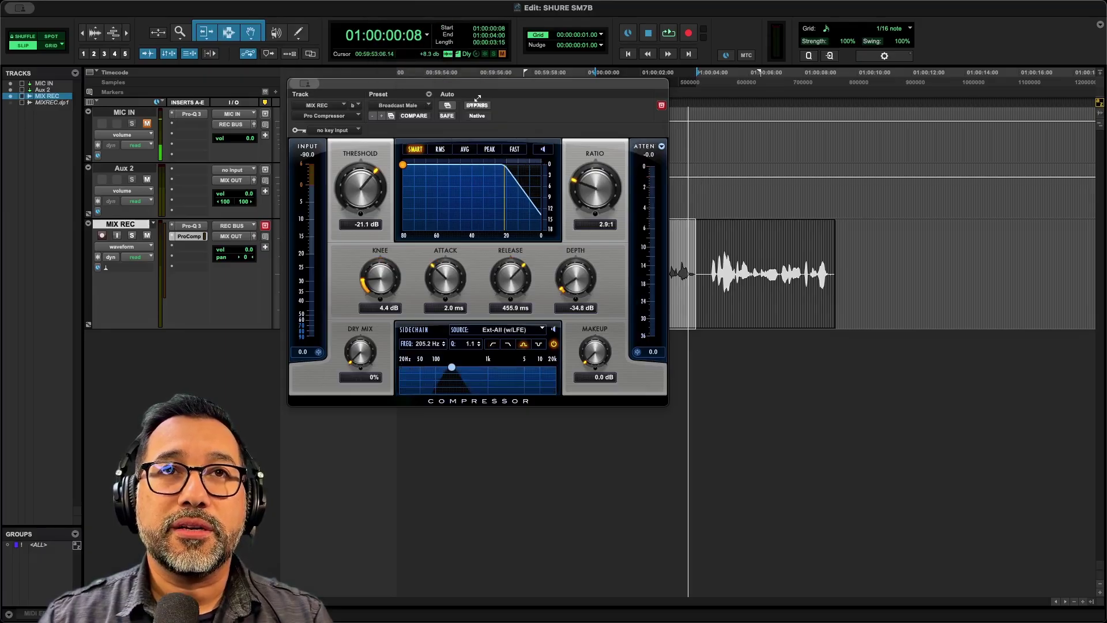
pyautogui.moveTo(500, 85); pyautogui.dragTo(445, 78)
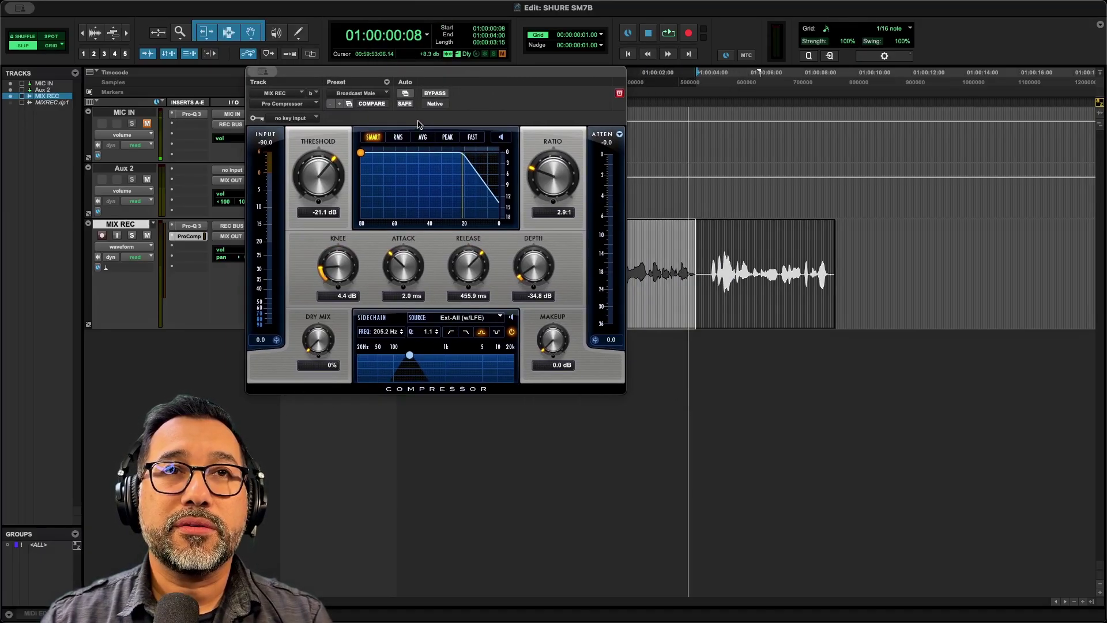
pyautogui.moveTo(536, 78); pyautogui.dragTo(444, 75)
# Step: Audition the selected phrase and set the compressor's threshold to -27.2 dB and its ratio to 3.0:1
pyautogui.press('space')
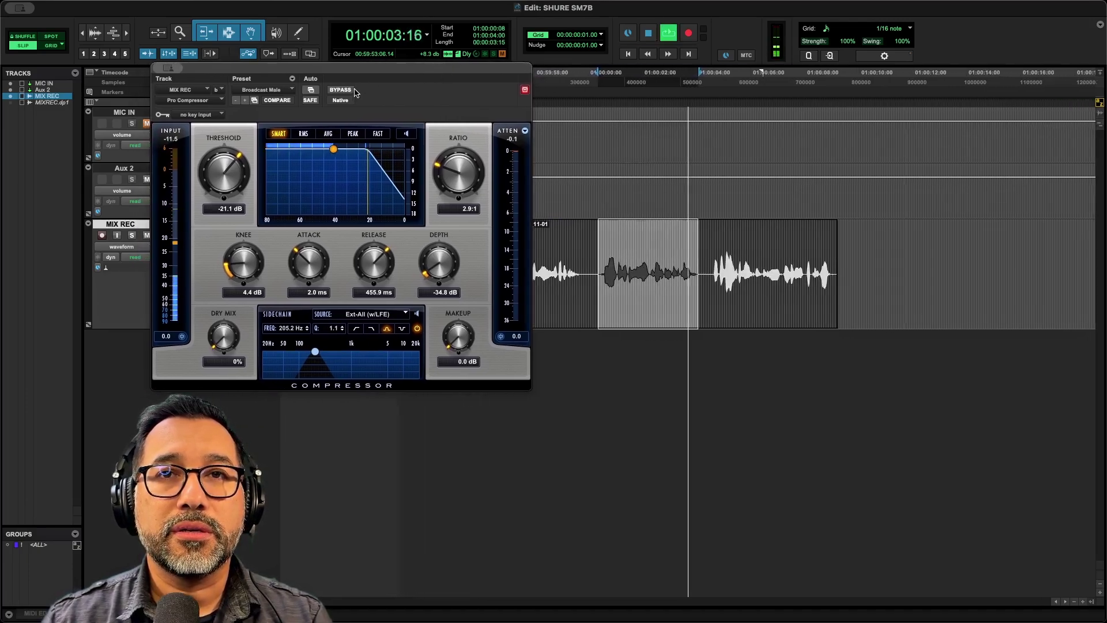
pyautogui.press('space')
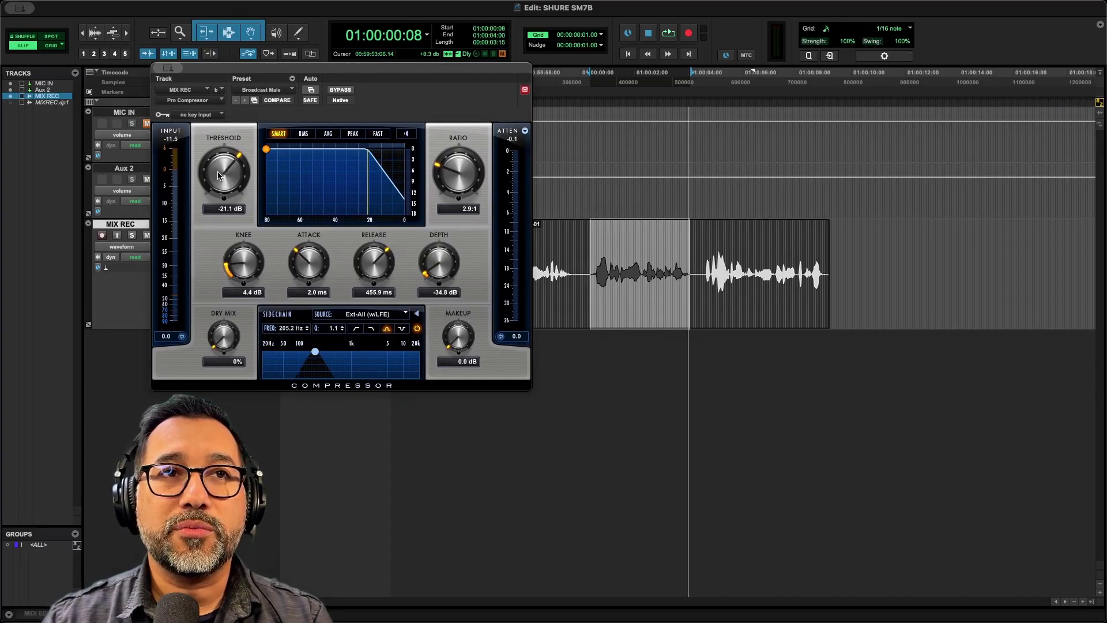
pyautogui.moveTo(219, 176); pyautogui.dragTo(206, 192)
pyautogui.press('space')
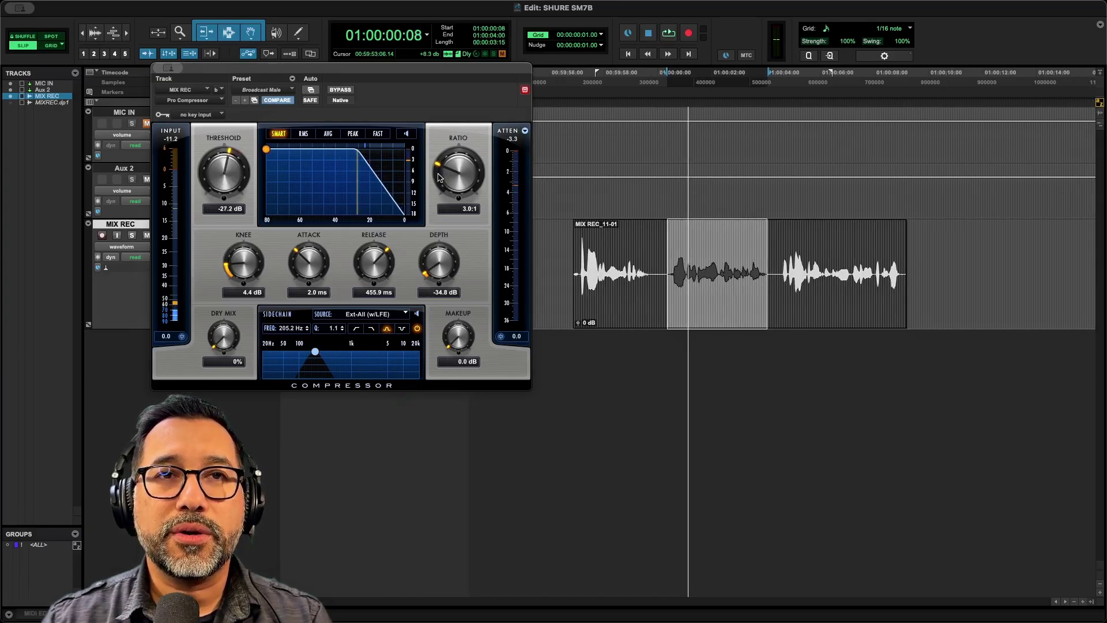
# Step: Set the compressor's makeup gain to 6.0 dB while playing the selected phrase
pyautogui.press('space')
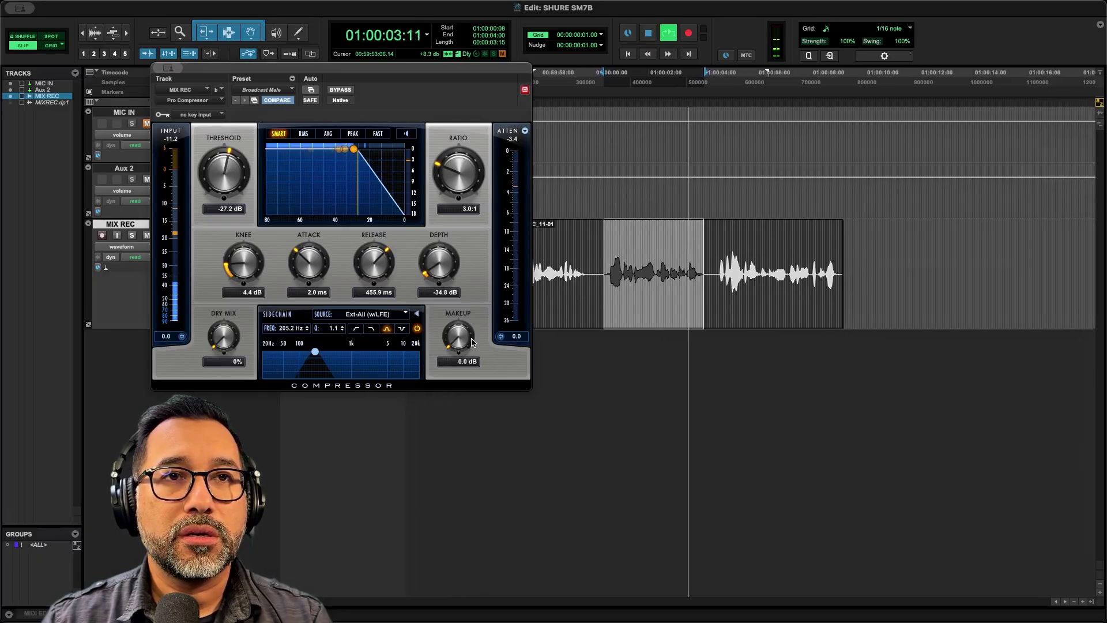
pyautogui.press('space')
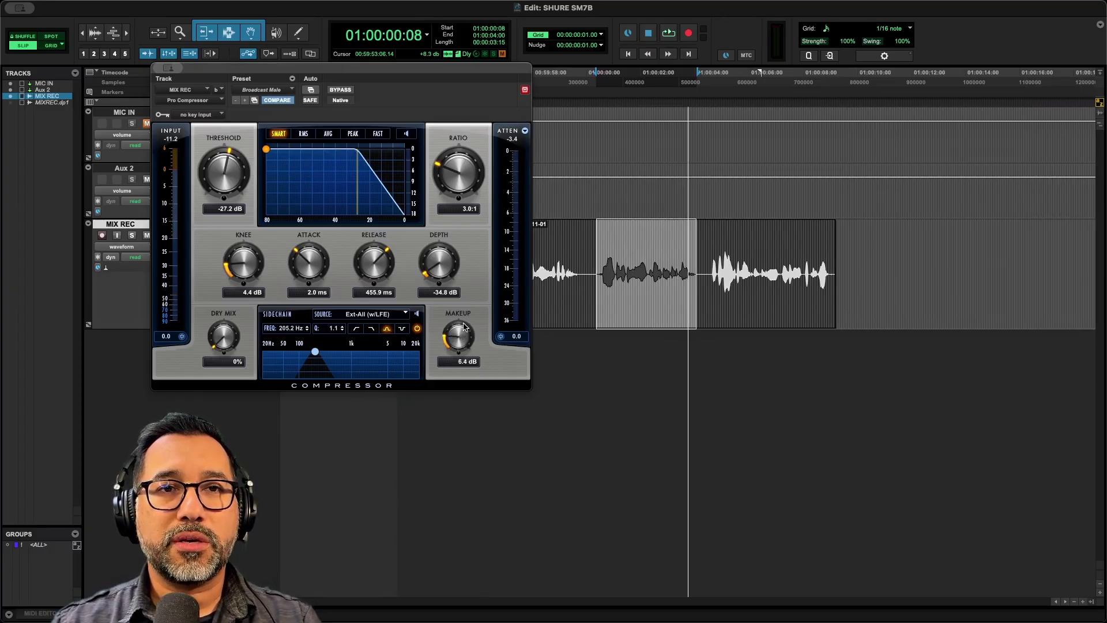
pyautogui.press('space')
pyautogui.moveTo(464, 328); pyautogui.dragTo(462, 333)
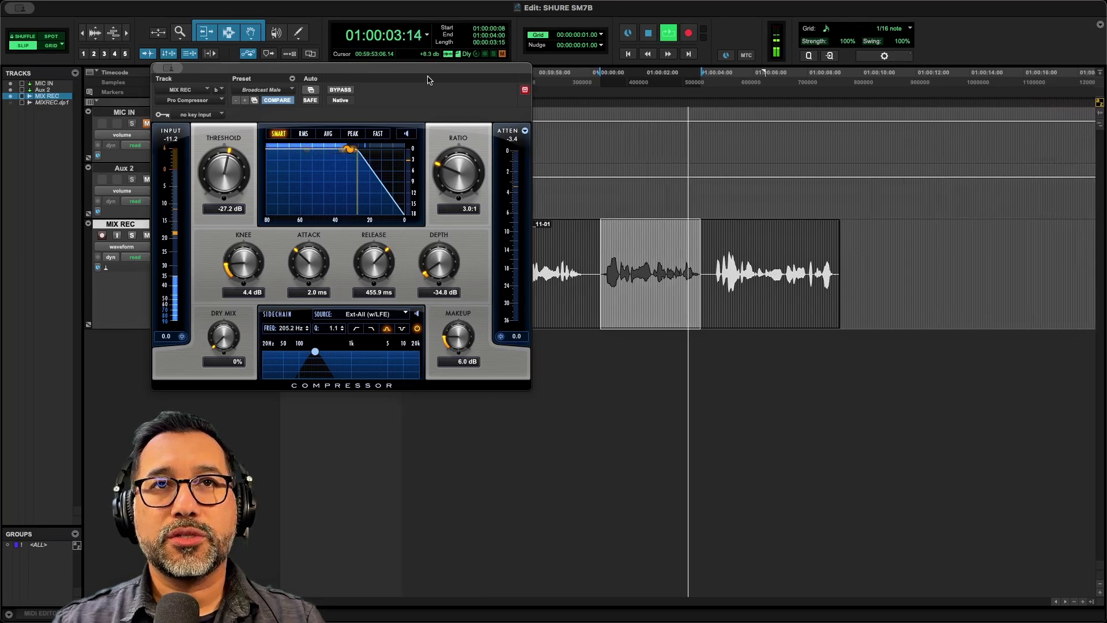
pyautogui.press('space')
# Step: Play the selected phrase and compare the sound with the compressor bypassed and active
pyautogui.moveTo(429, 76); pyautogui.dragTo(447, 104)
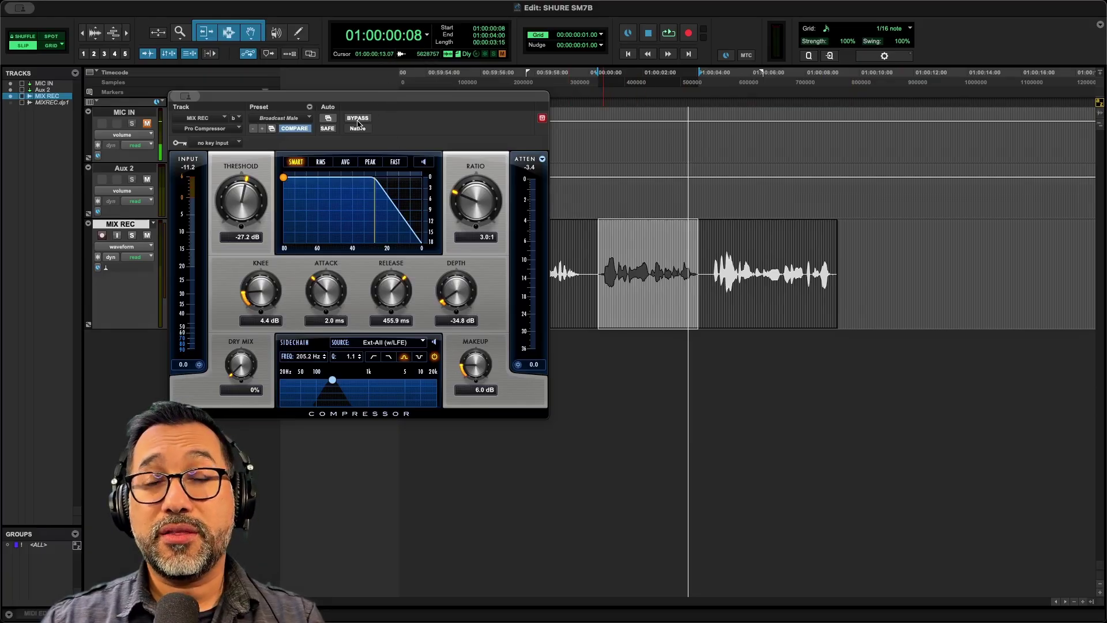
pyautogui.press('space')
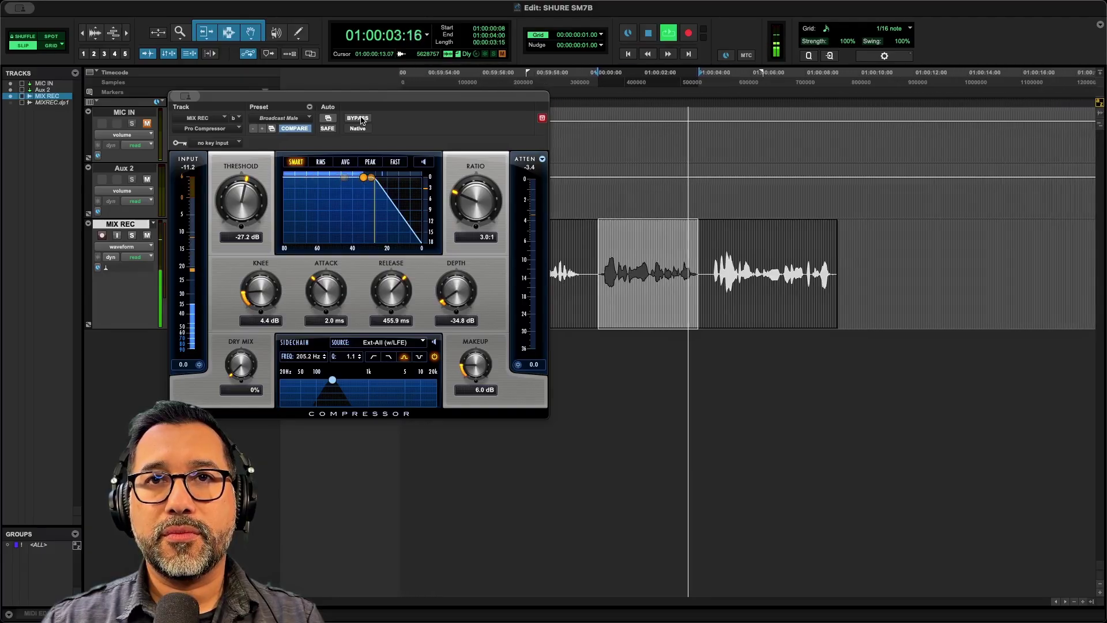
pyautogui.click(358, 119)
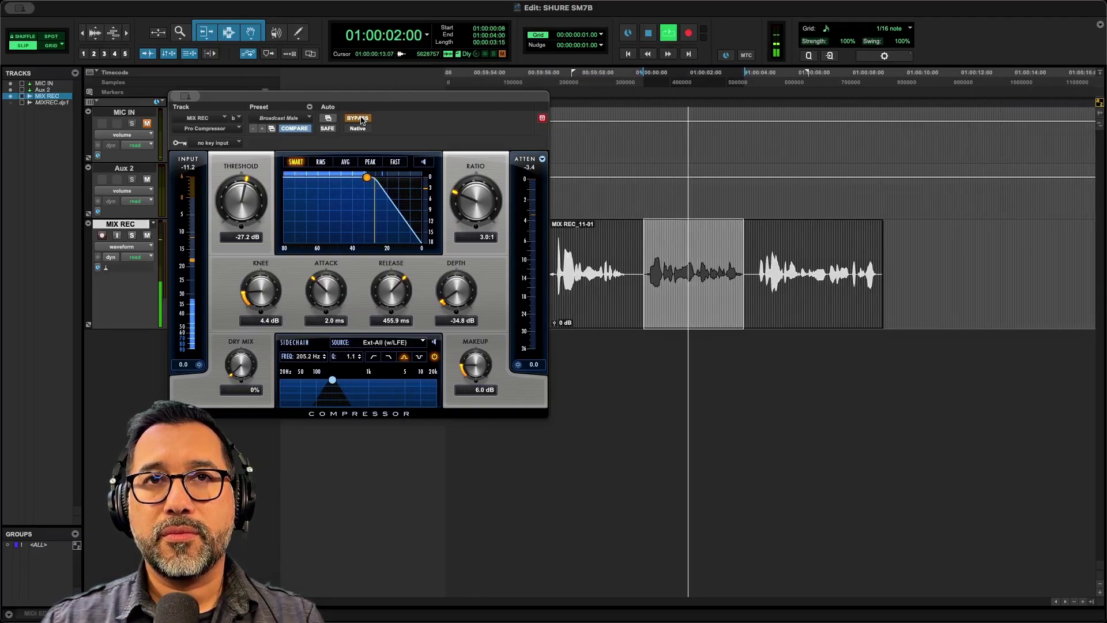
pyautogui.click(358, 119)
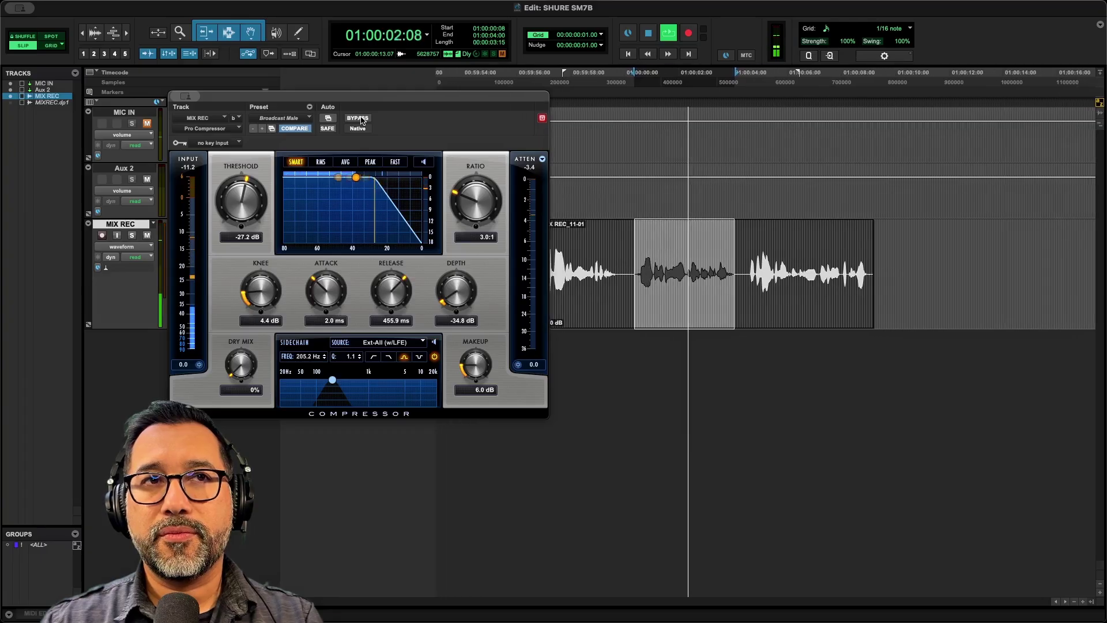
pyautogui.press('space')
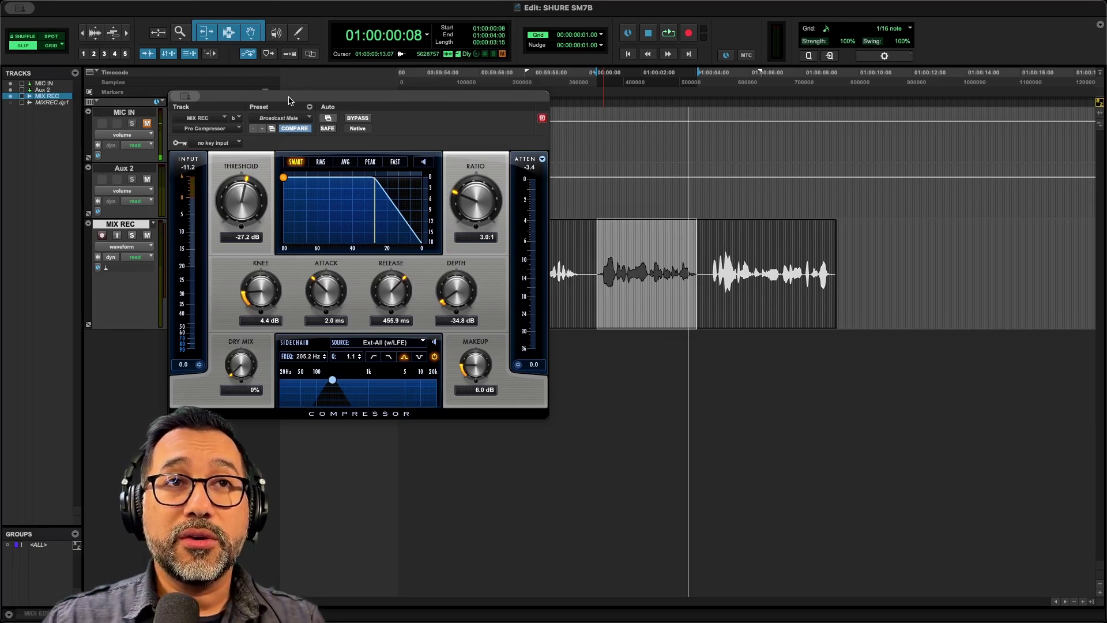
# Step: Select the whole MIX REC clip and play it through the compressor to check the gain reduction
pyautogui.moveTo(288, 101); pyautogui.dragTo(241, 74)
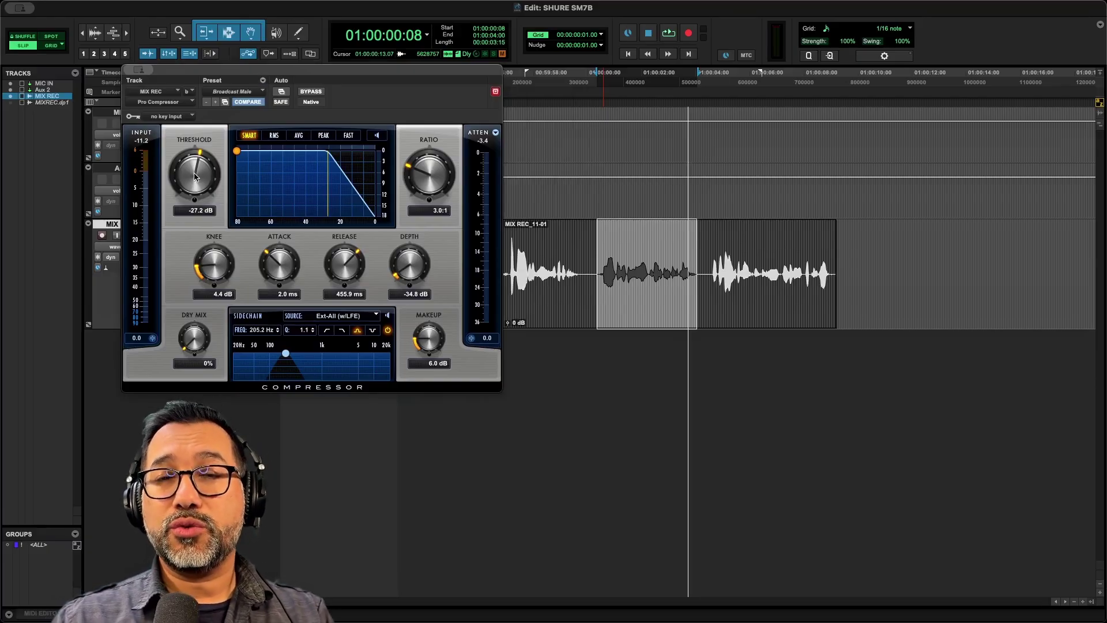
pyautogui.press('space')
pyautogui.press('space')
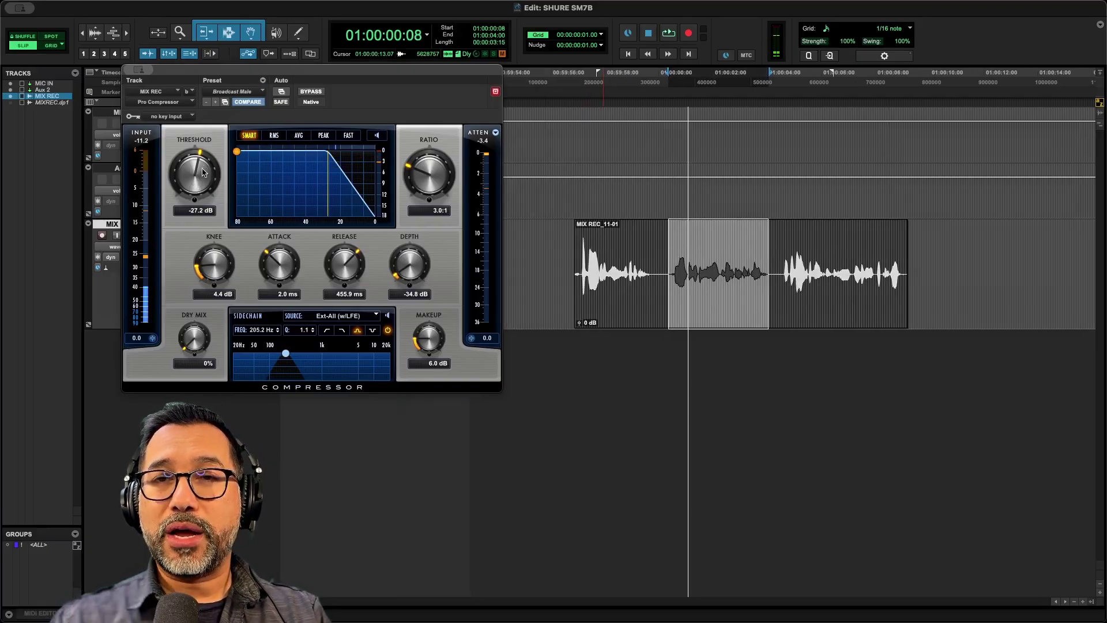
pyautogui.click(818, 290)
pyautogui.press('space')
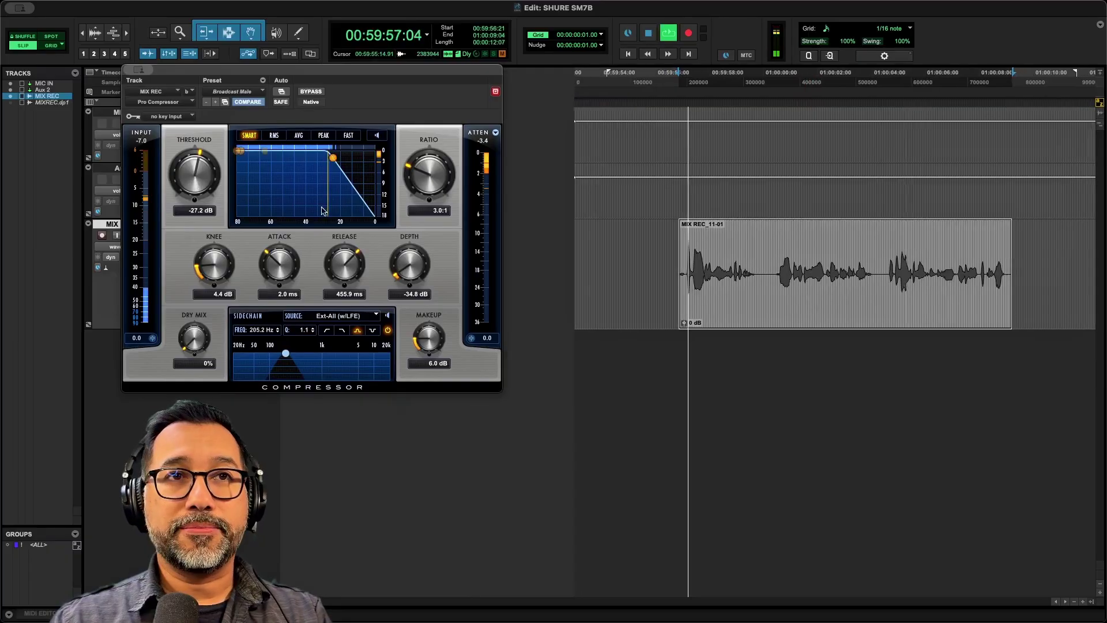
# Step: Set the compressor's threshold to -26.2 dB while auditioning the clip, then close the compressor
pyautogui.moveTo(193, 171); pyautogui.dragTo(186, 173)
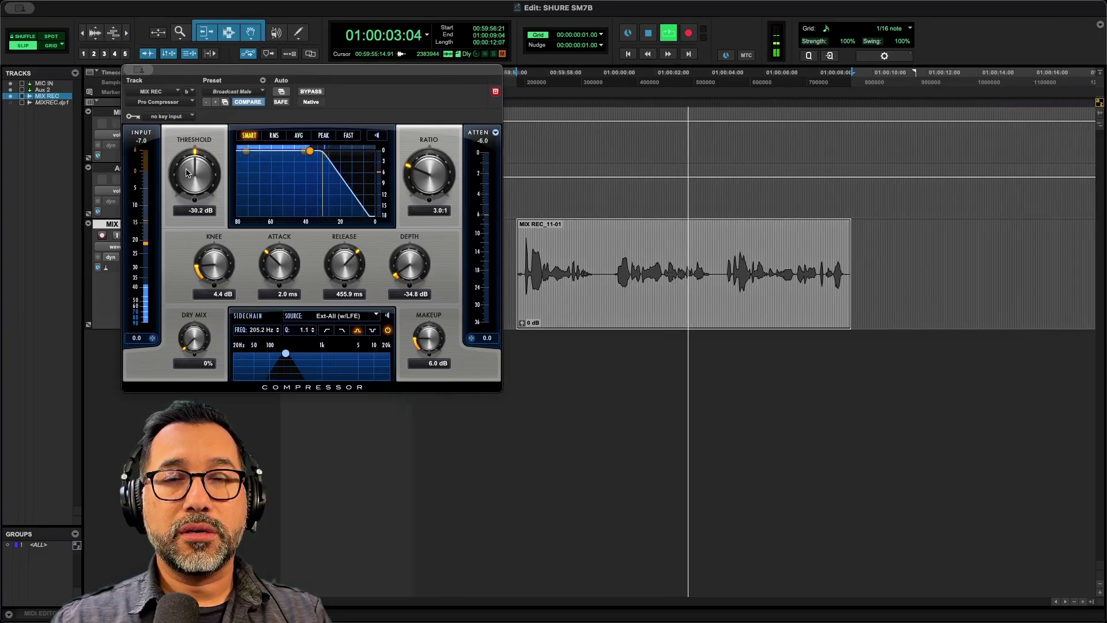
pyautogui.press('space')
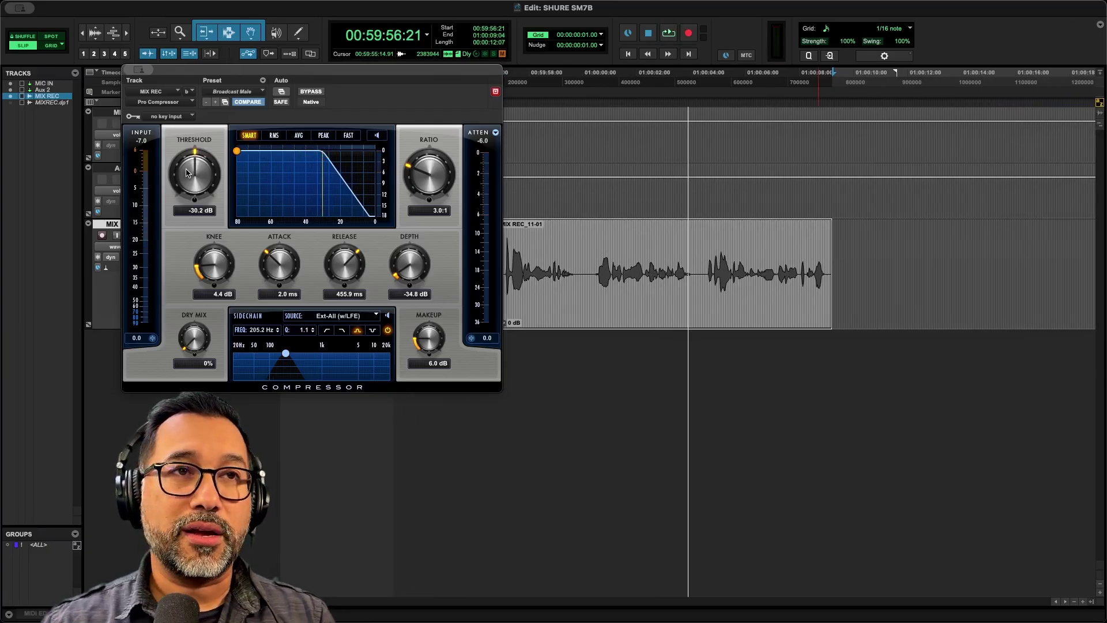
pyautogui.moveTo(186, 176); pyautogui.dragTo(189, 169)
pyautogui.press('space')
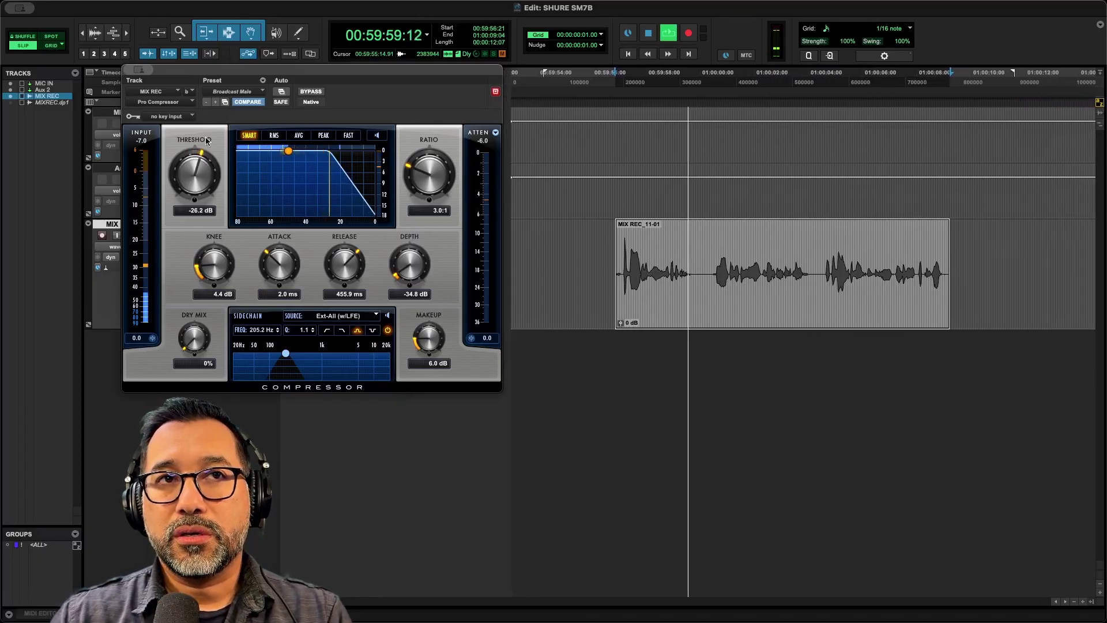
pyautogui.press('space')
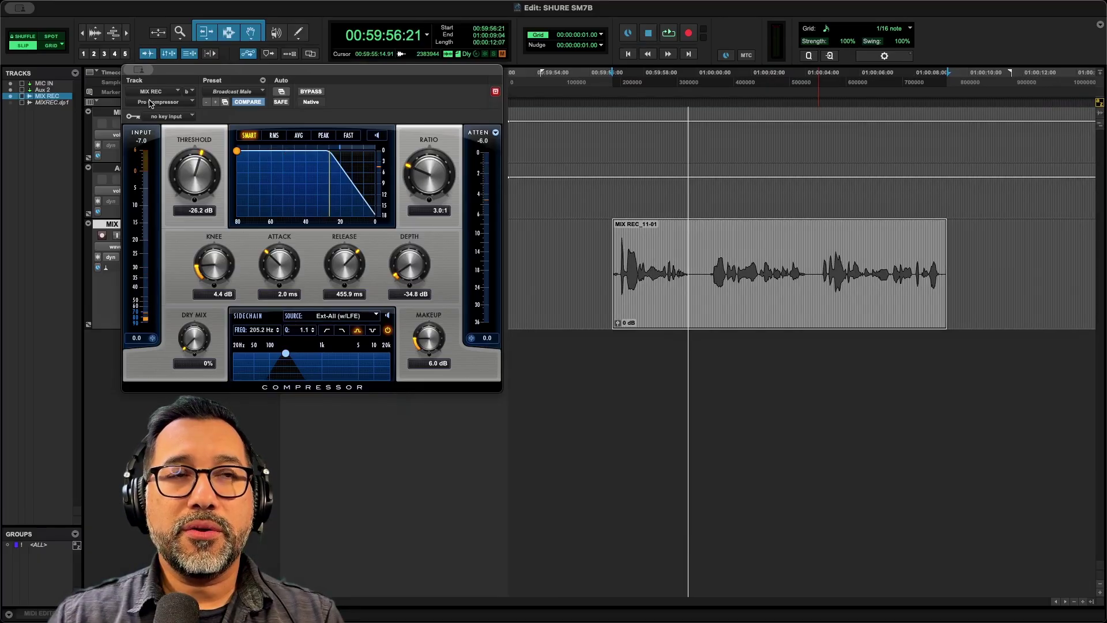
pyautogui.press('super+w')
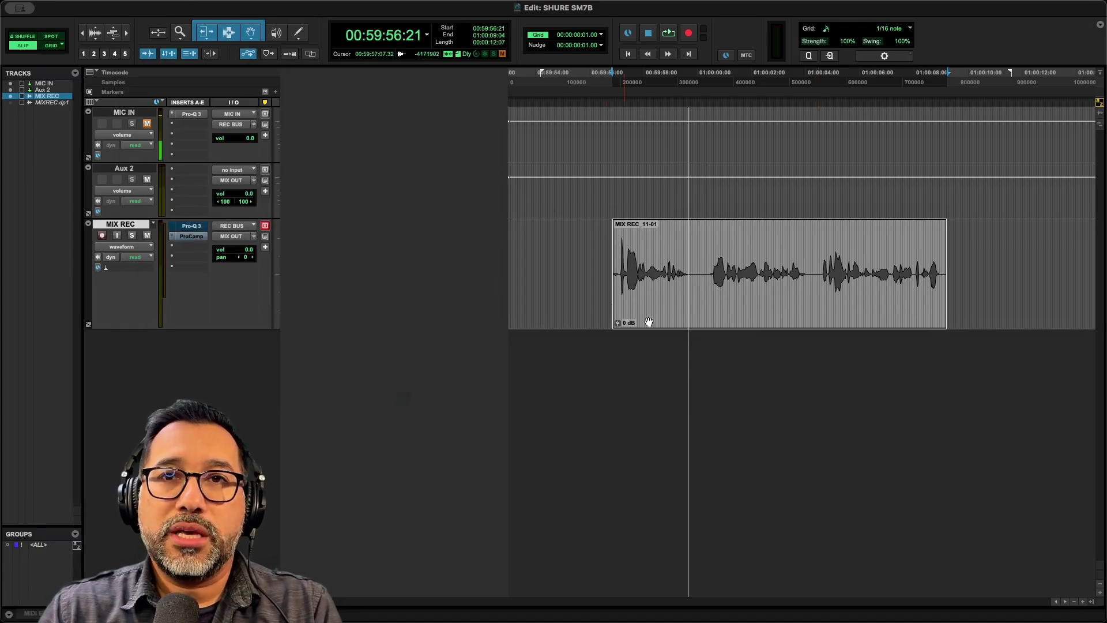
# Step: Play the MIX REC clip and compare the sound with Pro-Q 3 and the compressor bypassed and active
pyautogui.press('space')
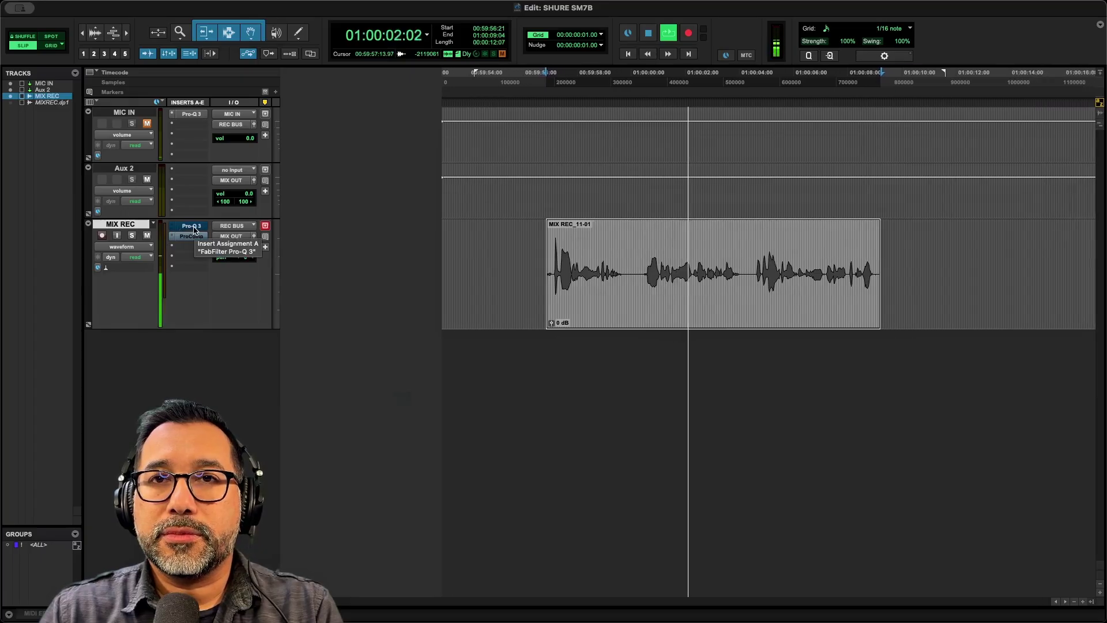
pyautogui.press('space')
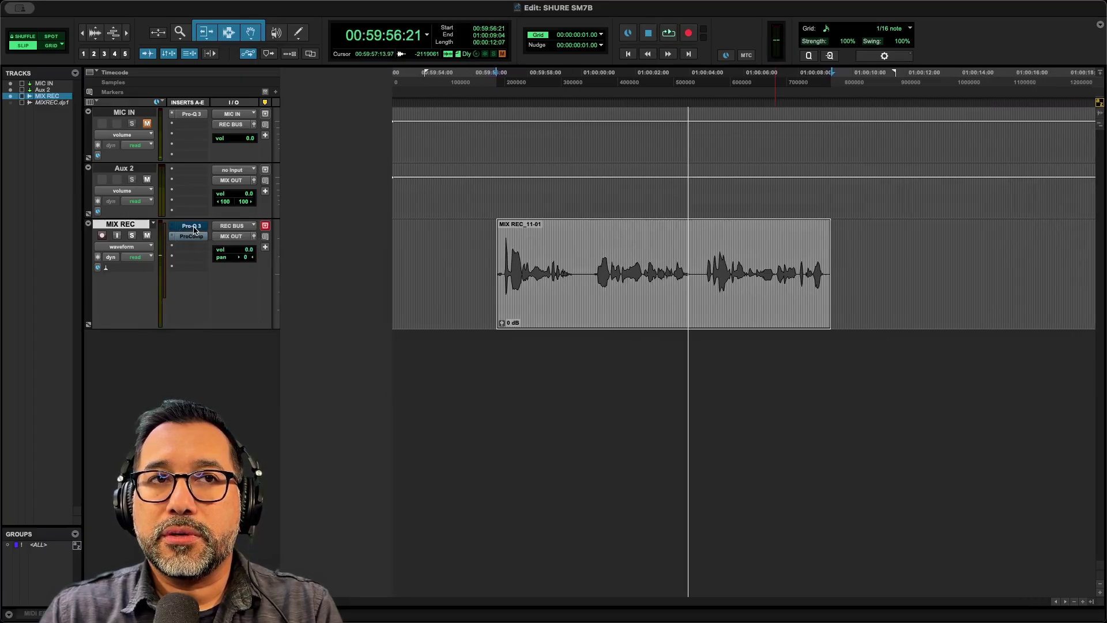
pyautogui.click(192, 226)
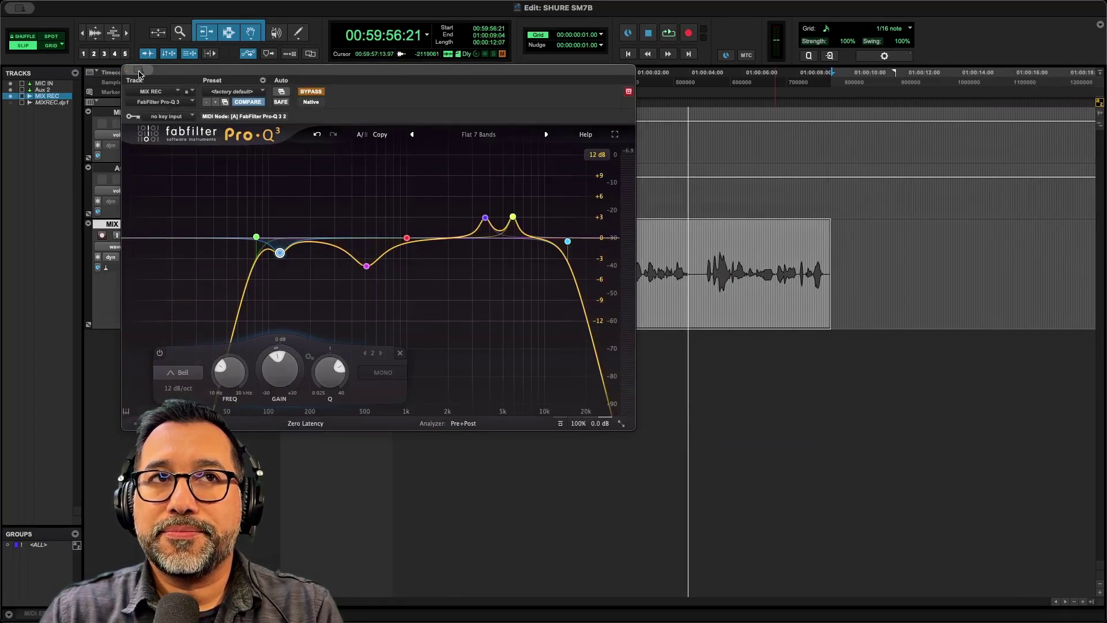
pyautogui.press('super+w')
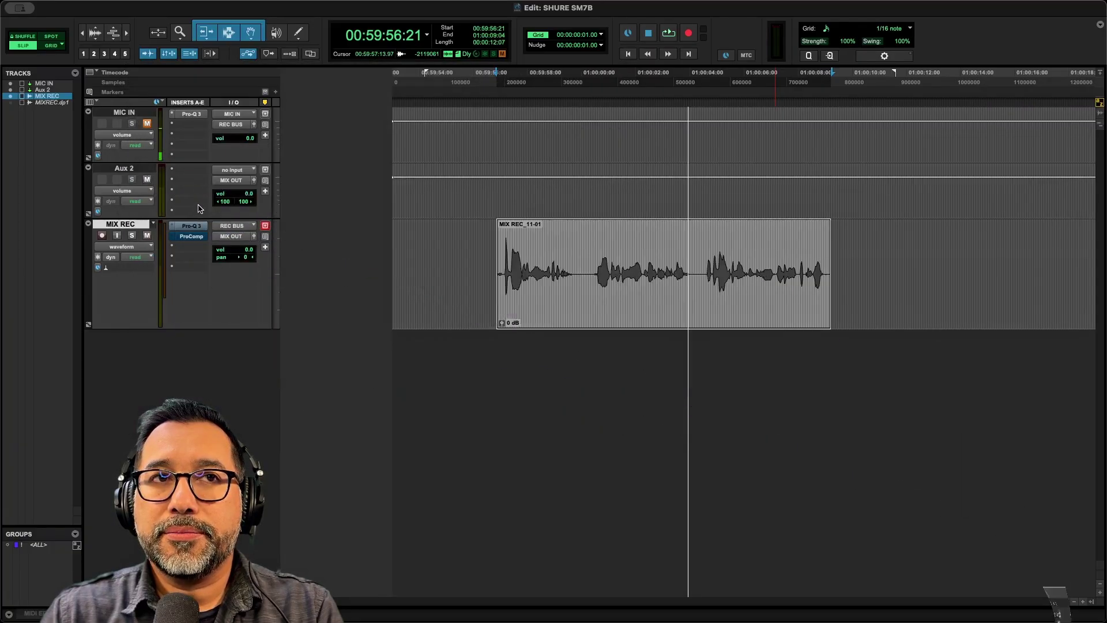
pyautogui.press('space')
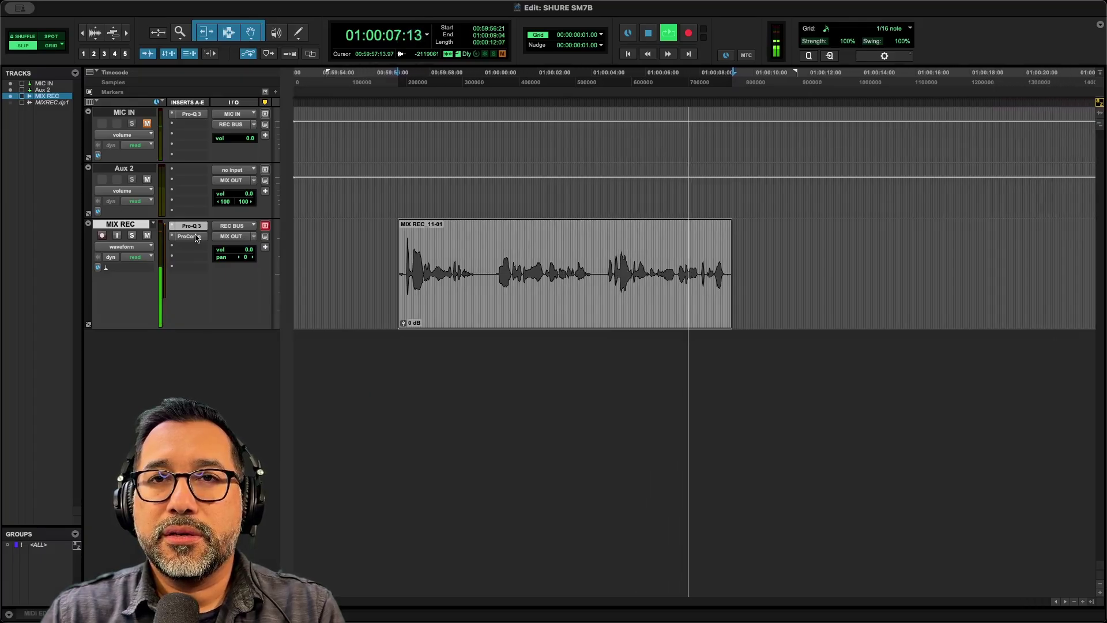
pyautogui.moveTo(196, 238); pyautogui.dragTo(197, 229)
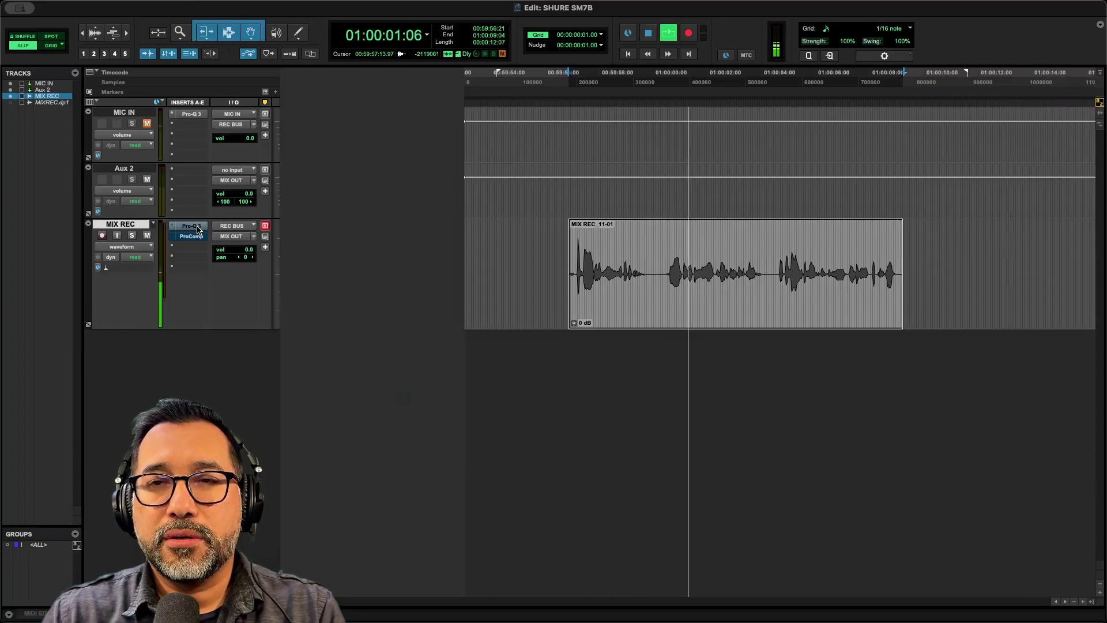
pyautogui.moveTo(197, 229); pyautogui.dragTo(194, 241)
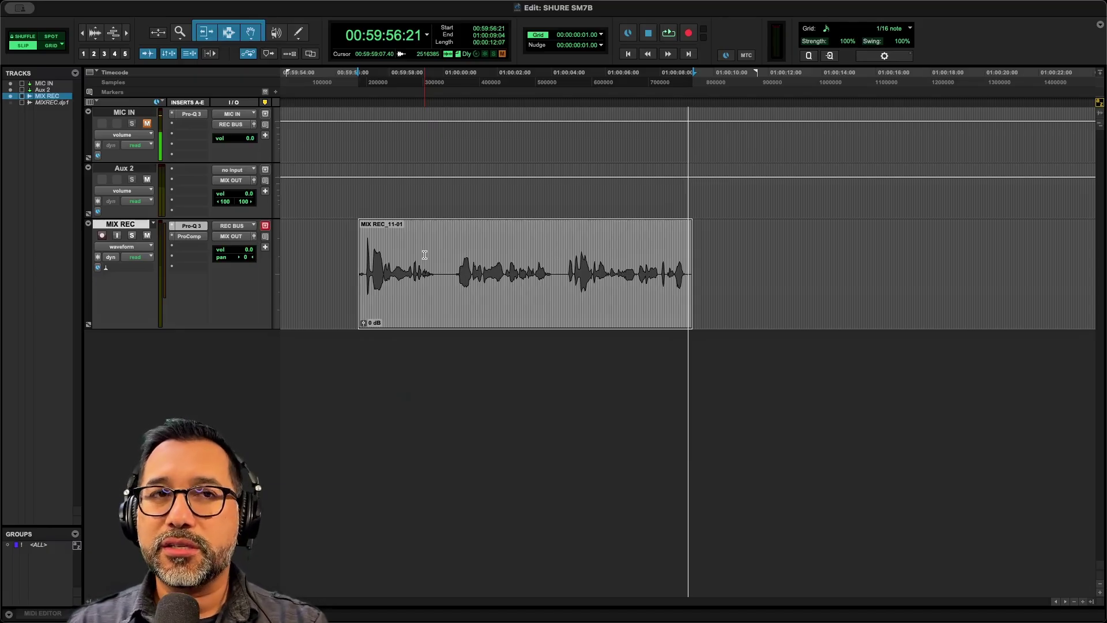
# Step: Record-arm MIX REC with input monitoring on, mute it, unmute MIC IN, and place the edit cursor at 01:00:14:01
pyautogui.press('r')
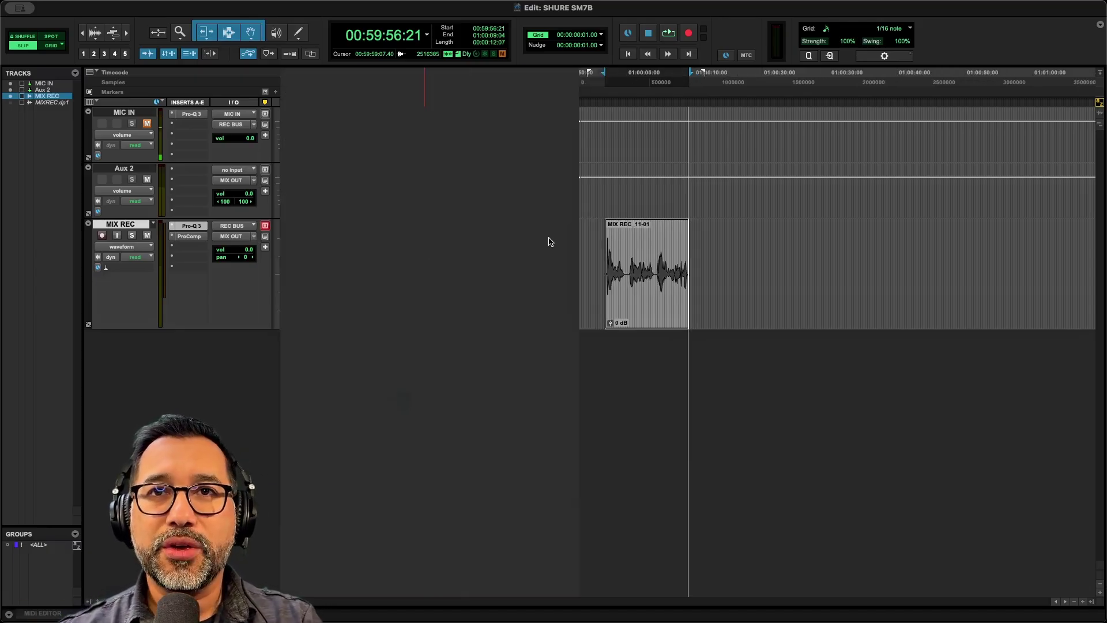
pyautogui.click(723, 236)
pyautogui.press('t')
pyautogui.press('t')
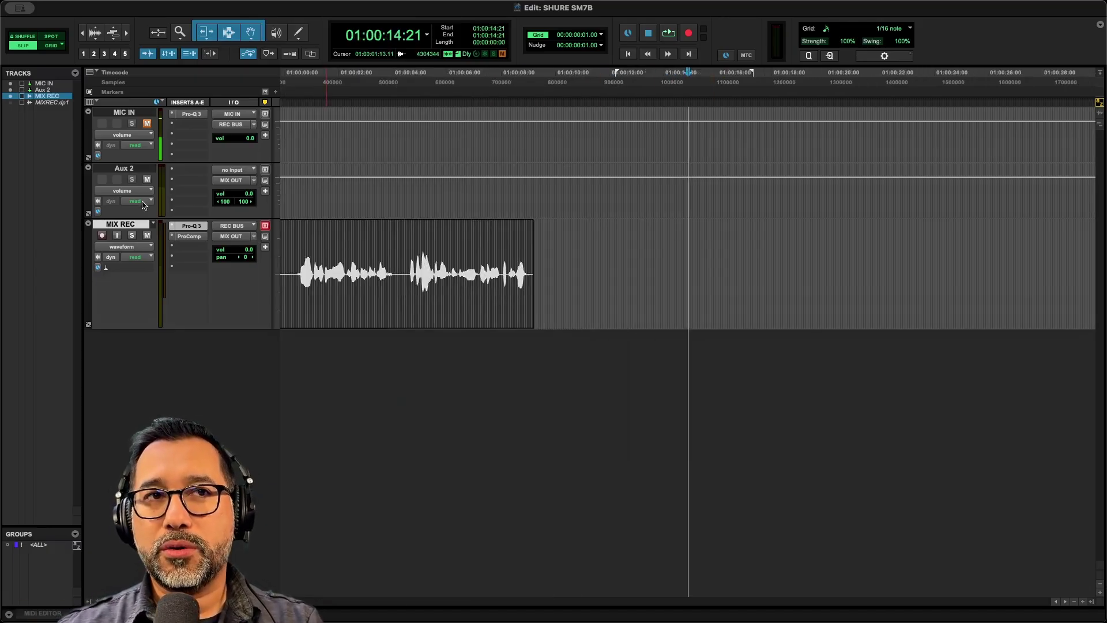
pyautogui.click(116, 236)
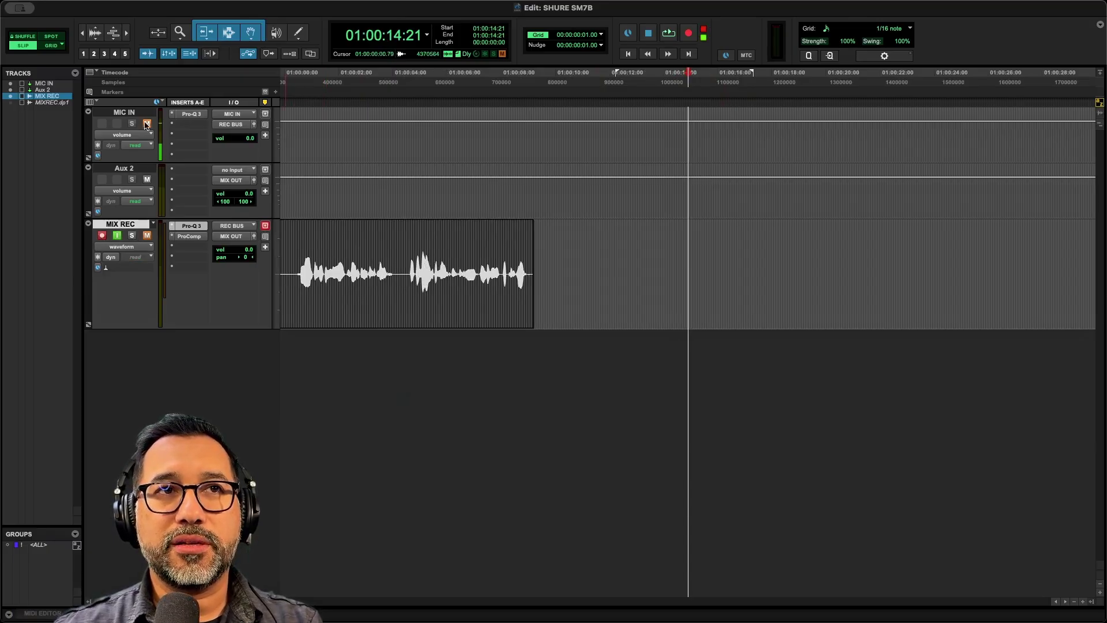
pyautogui.click(666, 238)
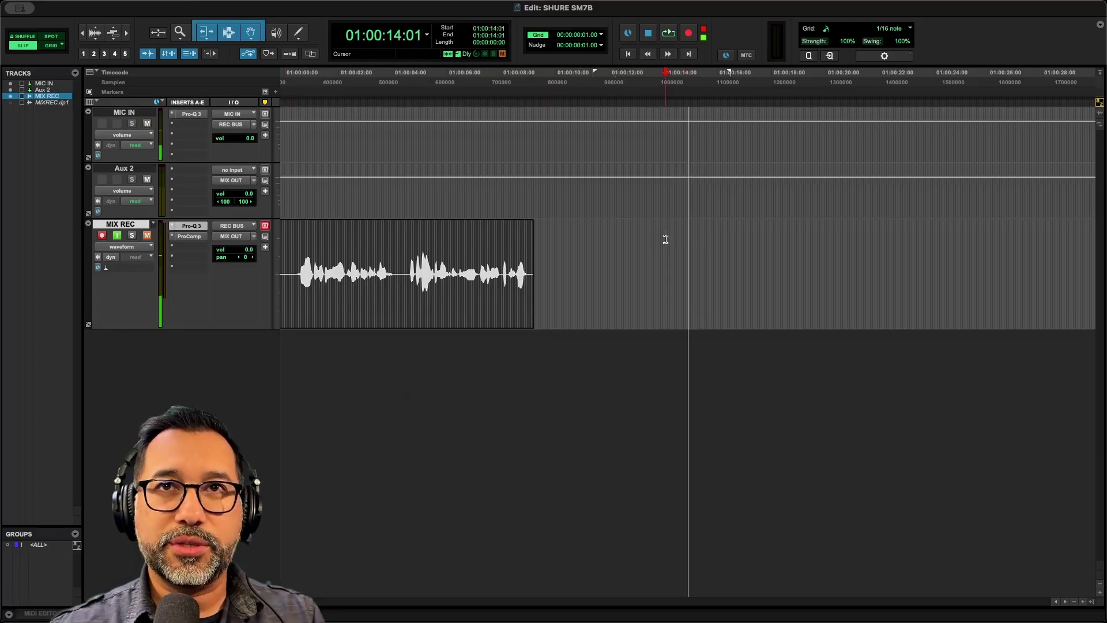
# Step: Record a new voice take of about 30 seconds on MIX REC from 01:00:14:01
pyautogui.click(689, 35)
pyautogui.press('space')
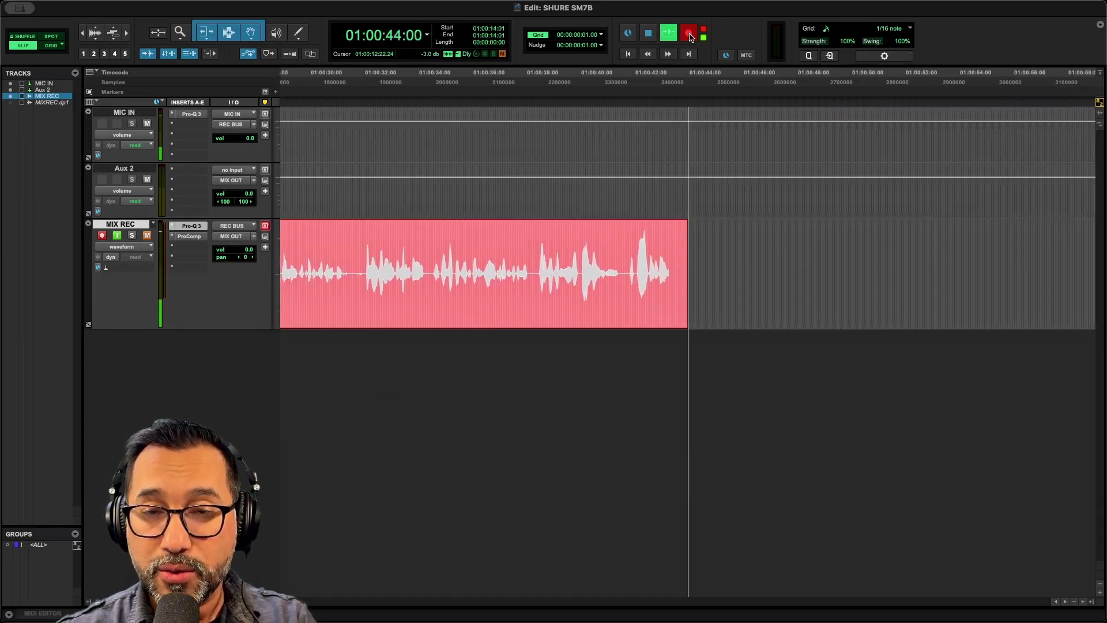
pyautogui.press('space')
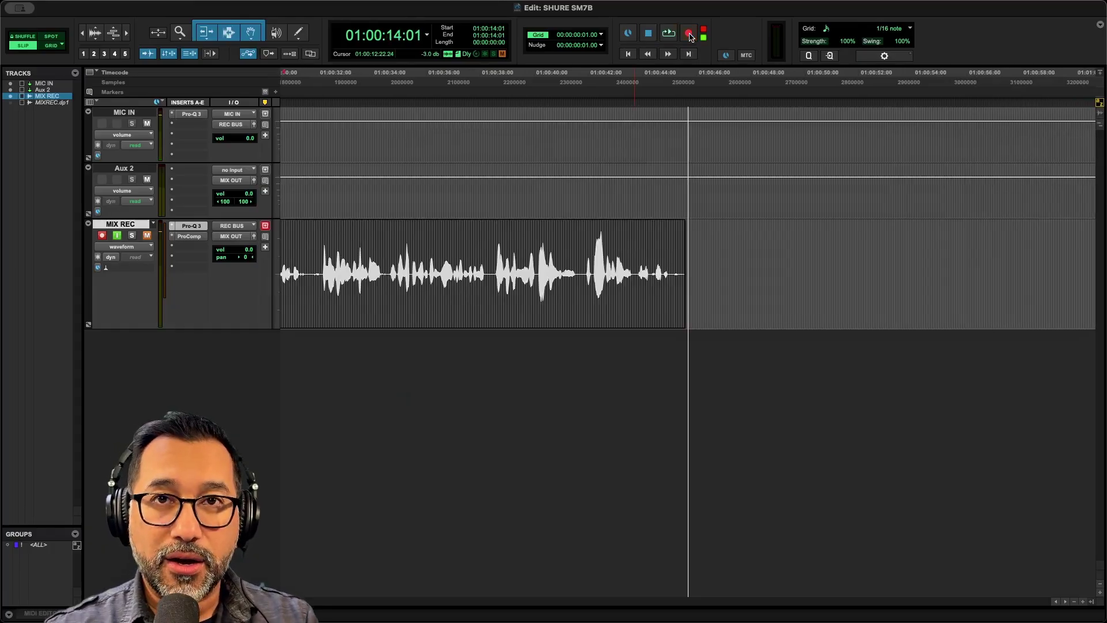
# Step: Disarm MIX REC, turn off its input monitoring, unmute it, mute MIC IN, and place the cursor at 01:00:32:05 in the new take
pyautogui.press('super+bracketleft')
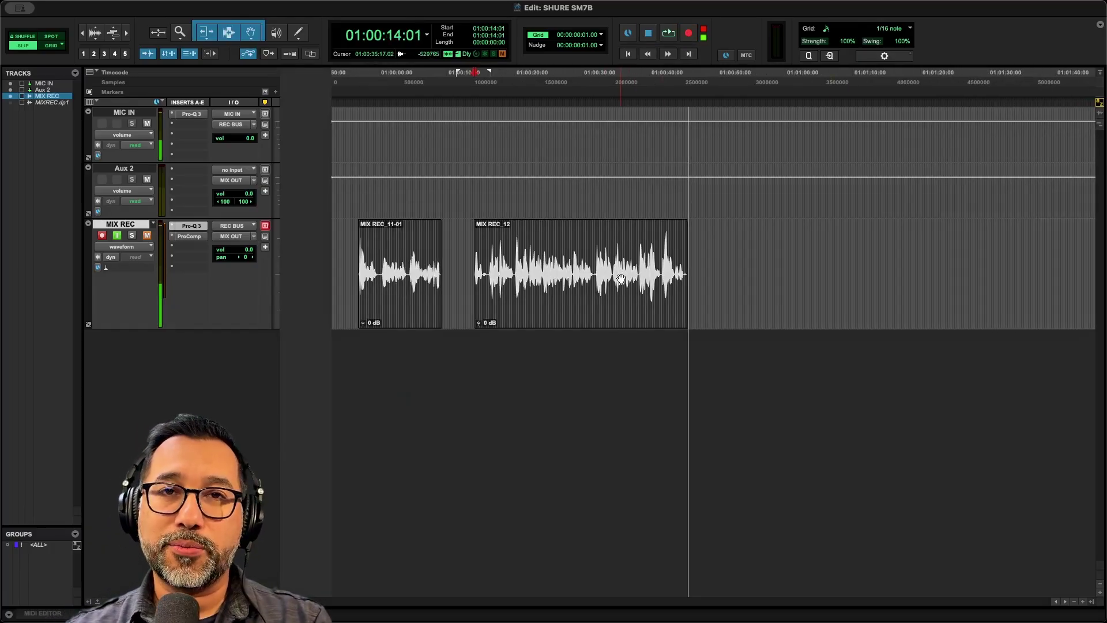
pyautogui.click(578, 239)
pyautogui.press('super+bracketright')
pyautogui.click(718, 249)
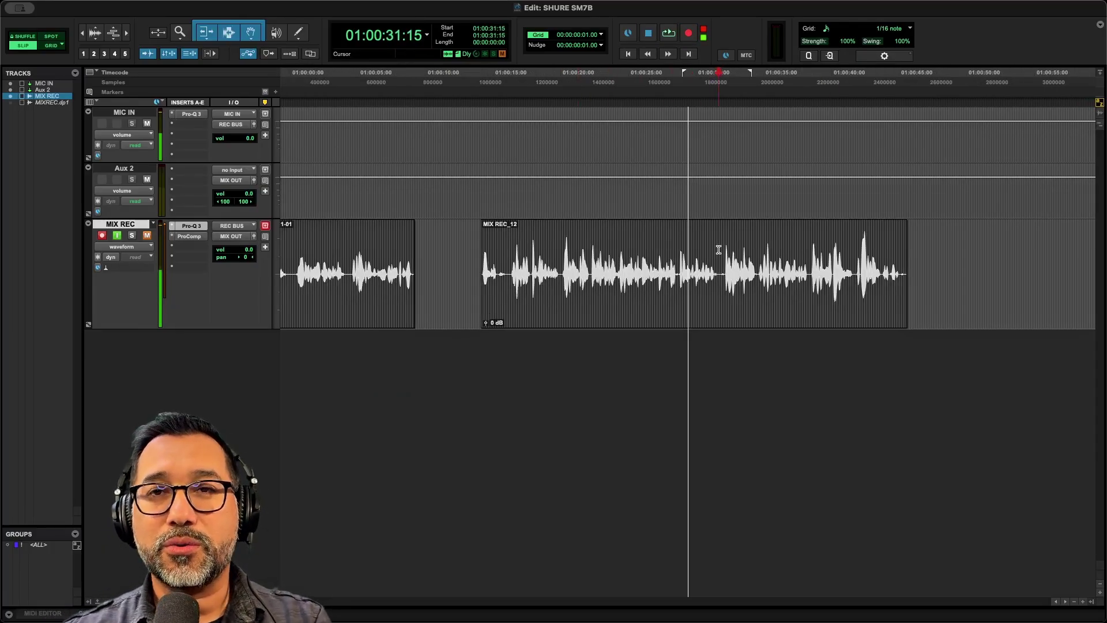
pyautogui.click(721, 250)
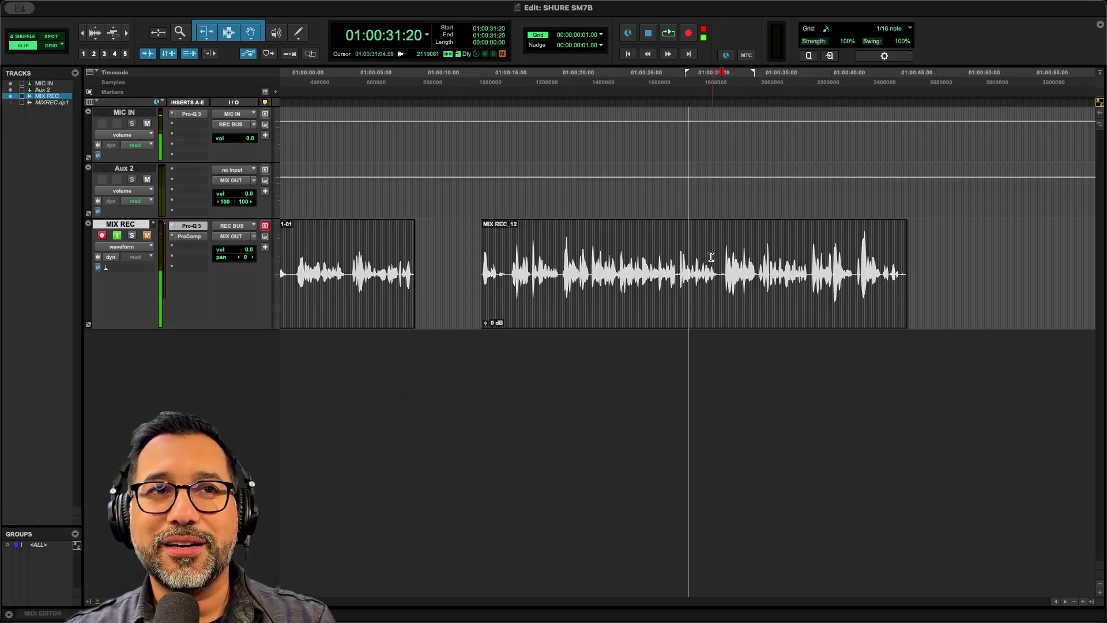
pyautogui.click(715, 258)
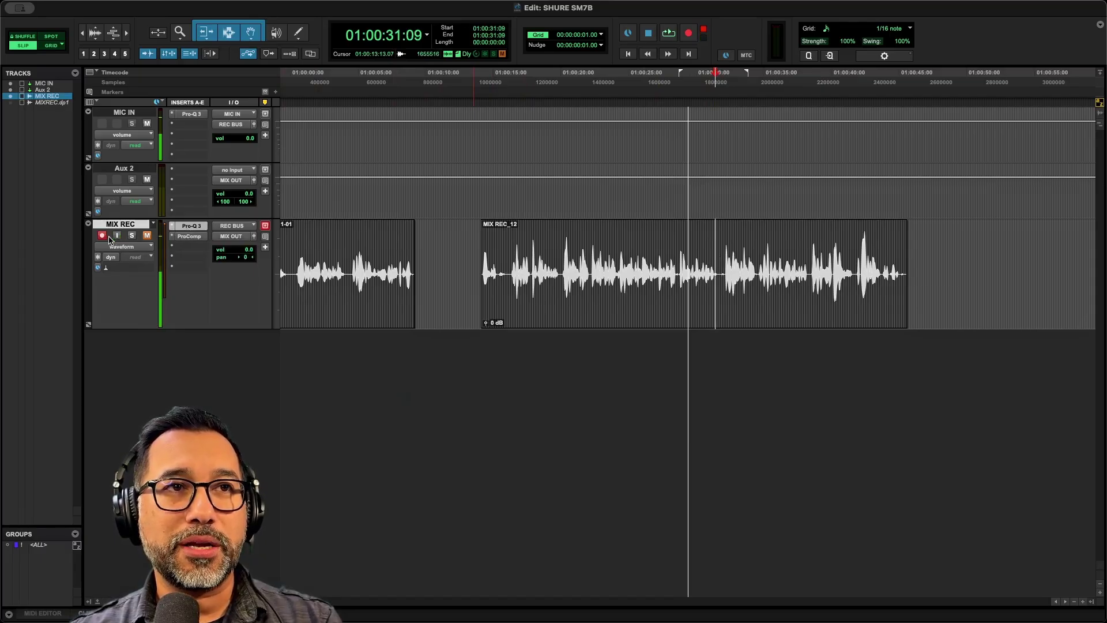
pyautogui.click(147, 123)
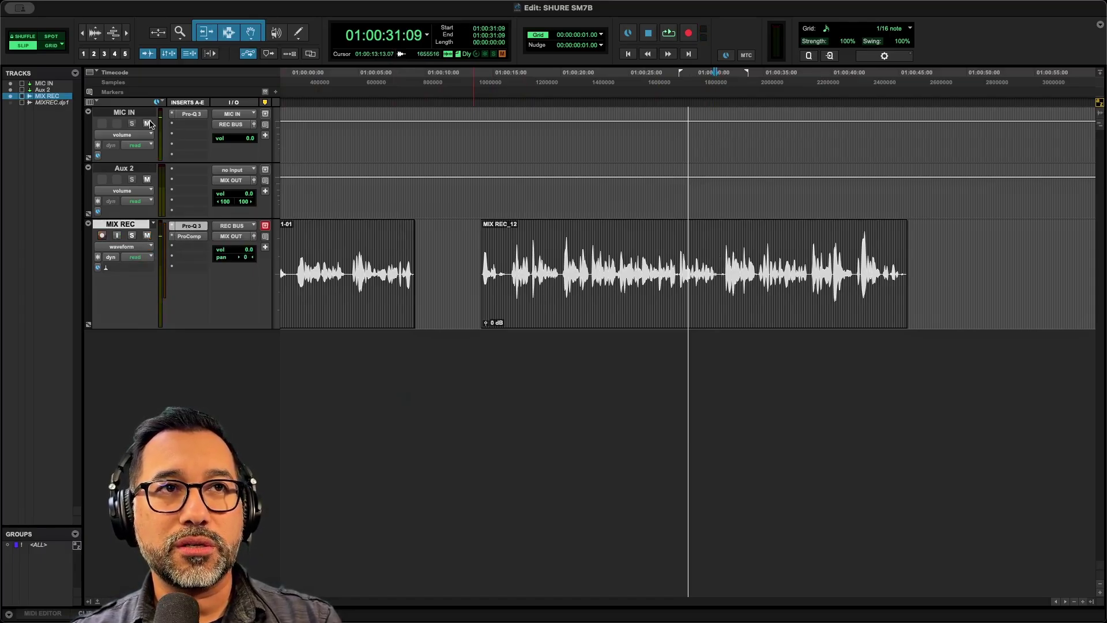
pyautogui.click(726, 280)
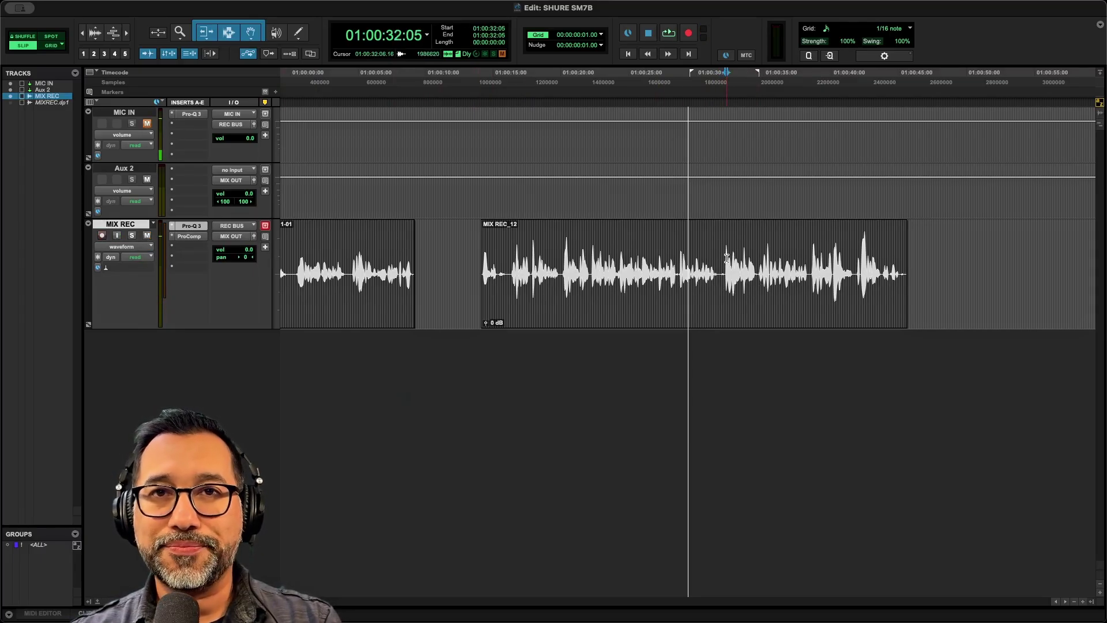
# Step: Bypass the MIX REC compressor, select 01:00:32:02 to 01:00:41:14 of the new take, and compare its playback with Pro-Q 3 bypassed and active
pyautogui.click(196, 233)
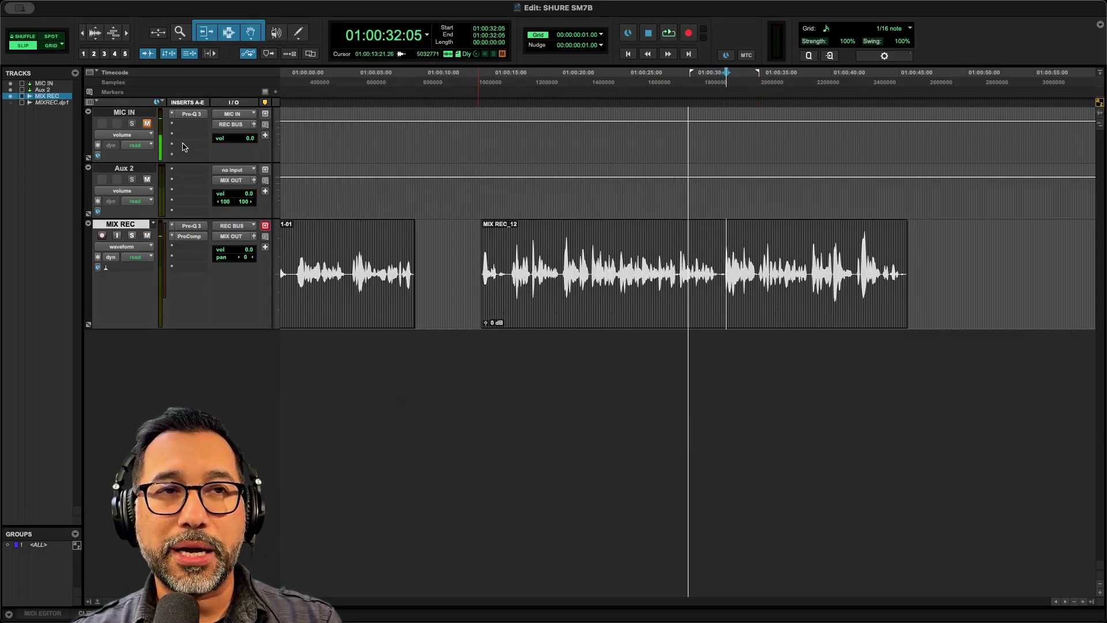
pyautogui.click(191, 237)
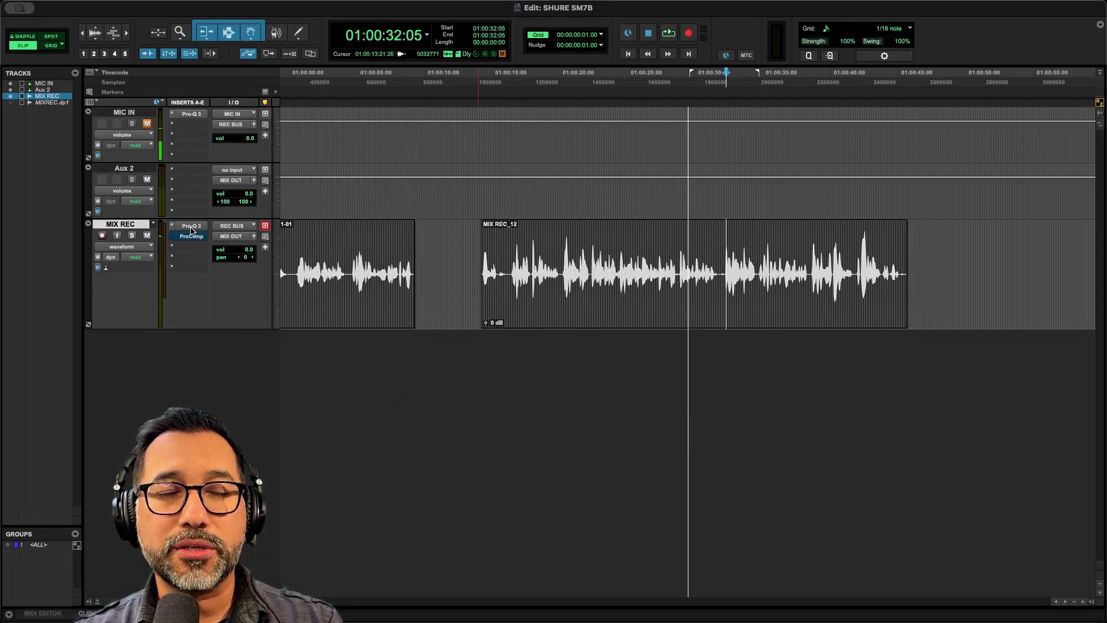
pyautogui.click(191, 227)
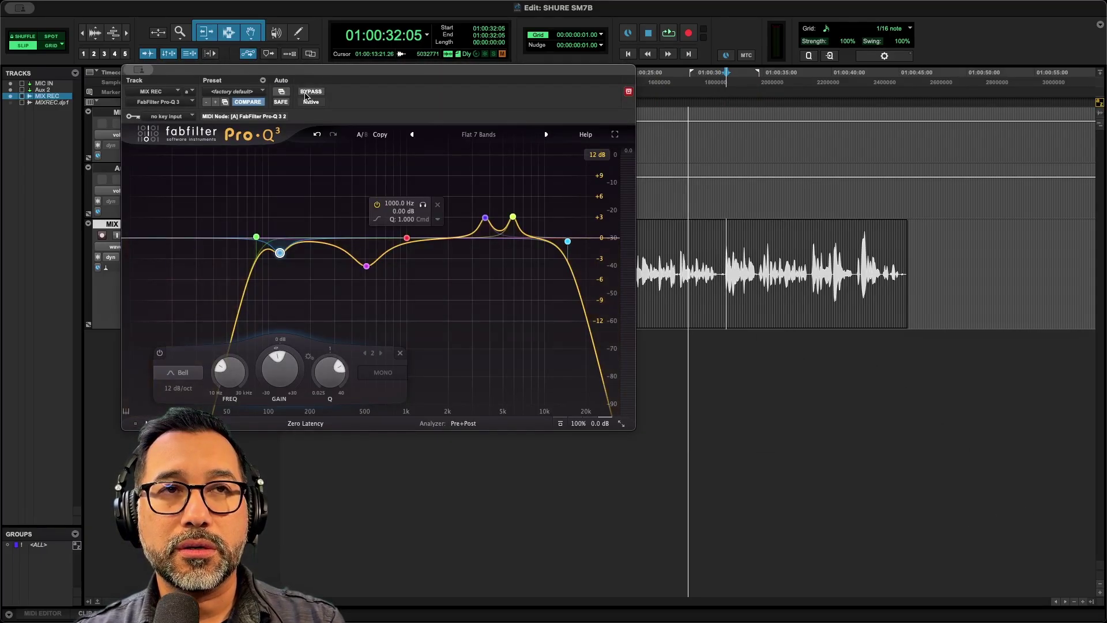
pyautogui.click(306, 94)
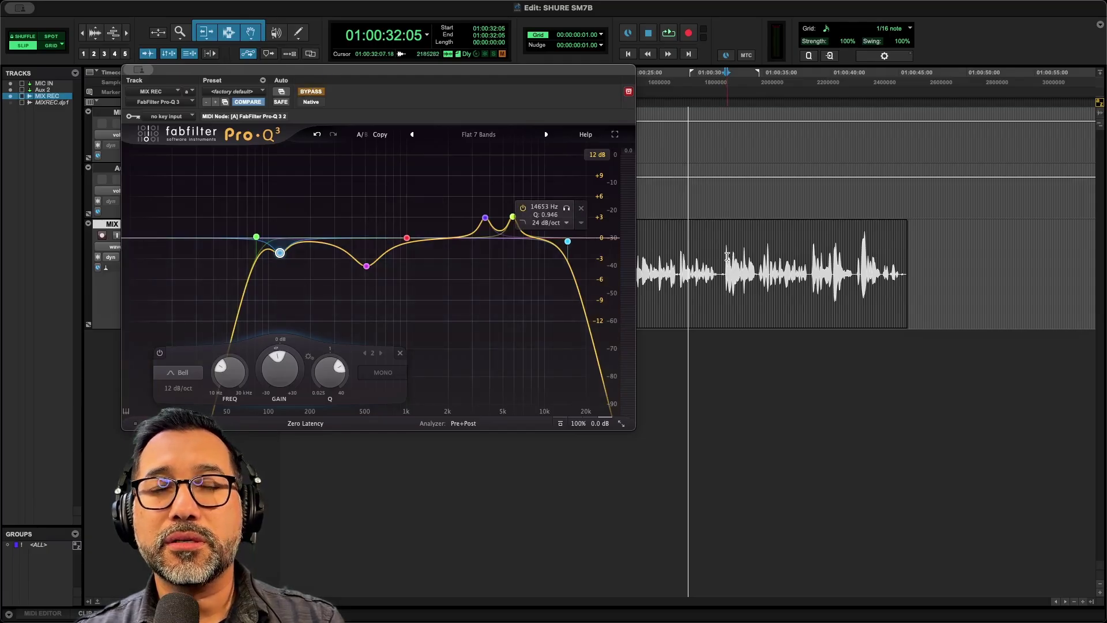
pyautogui.moveTo(724, 268); pyautogui.dragTo(853, 269)
pyautogui.press('space')
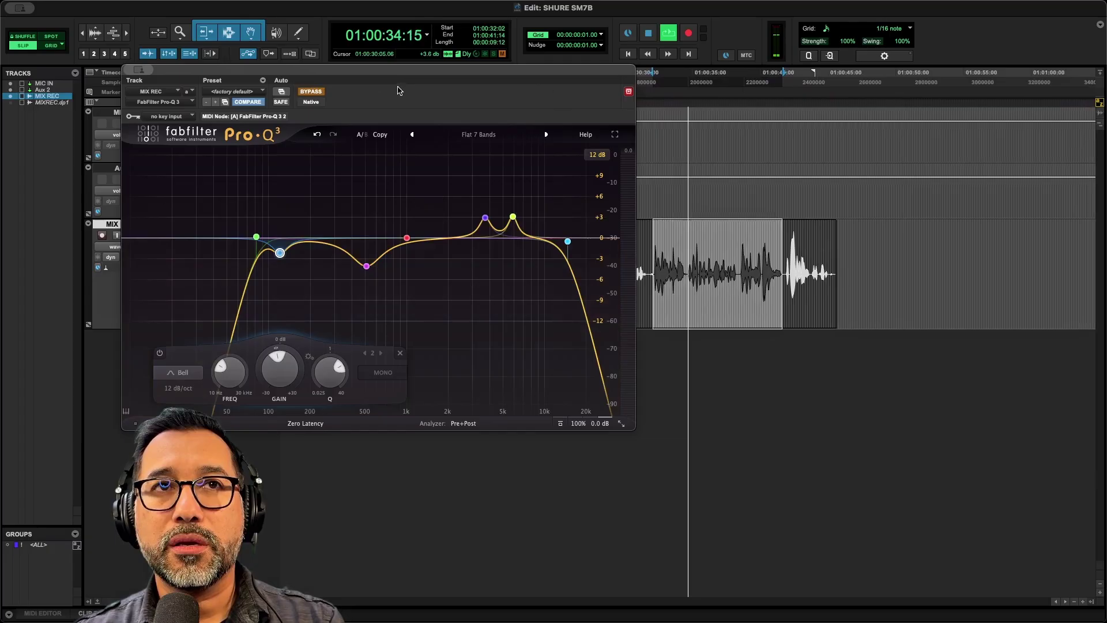
pyautogui.click(310, 92)
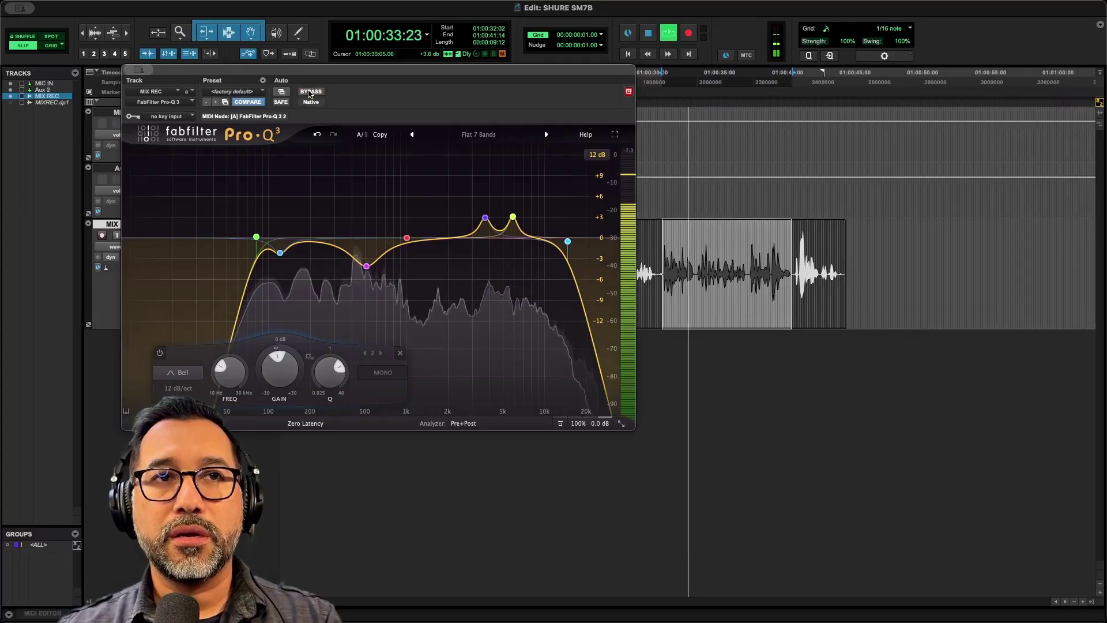
# Step: Set Pro-Q 3's low bell to +2.37 dB at 114.67 Hz and slightly reduce the cut near 500 Hz, auditioning the phrase
pyautogui.moveTo(356, 275)
pyautogui.moveTo(281, 255)
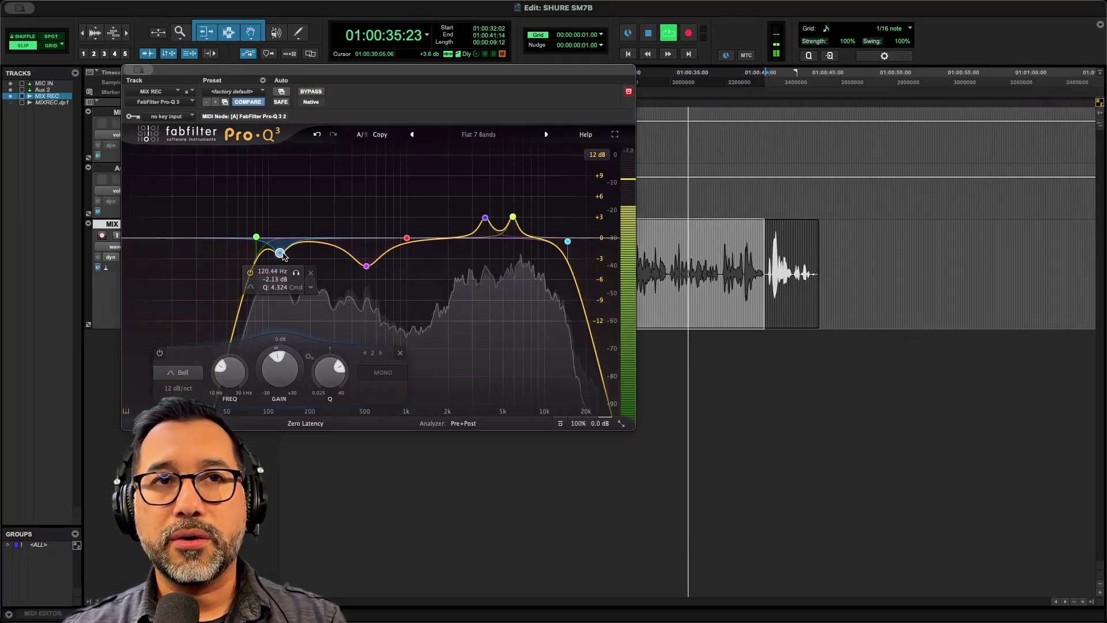
pyautogui.press('space')
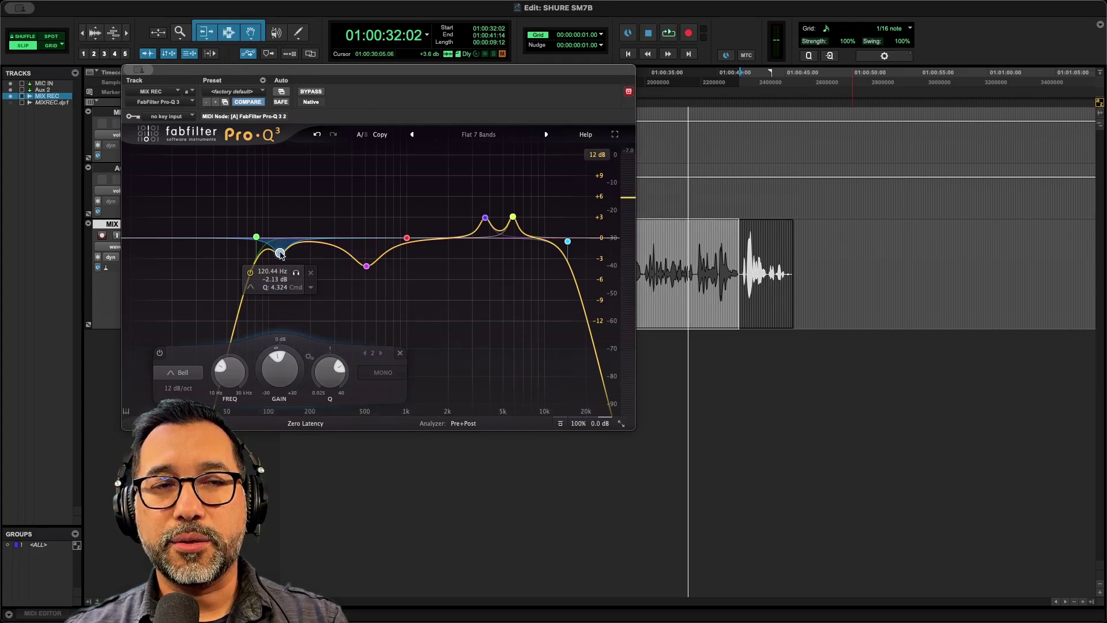
pyautogui.moveTo(280, 254); pyautogui.dragTo(277, 224)
pyautogui.press('space')
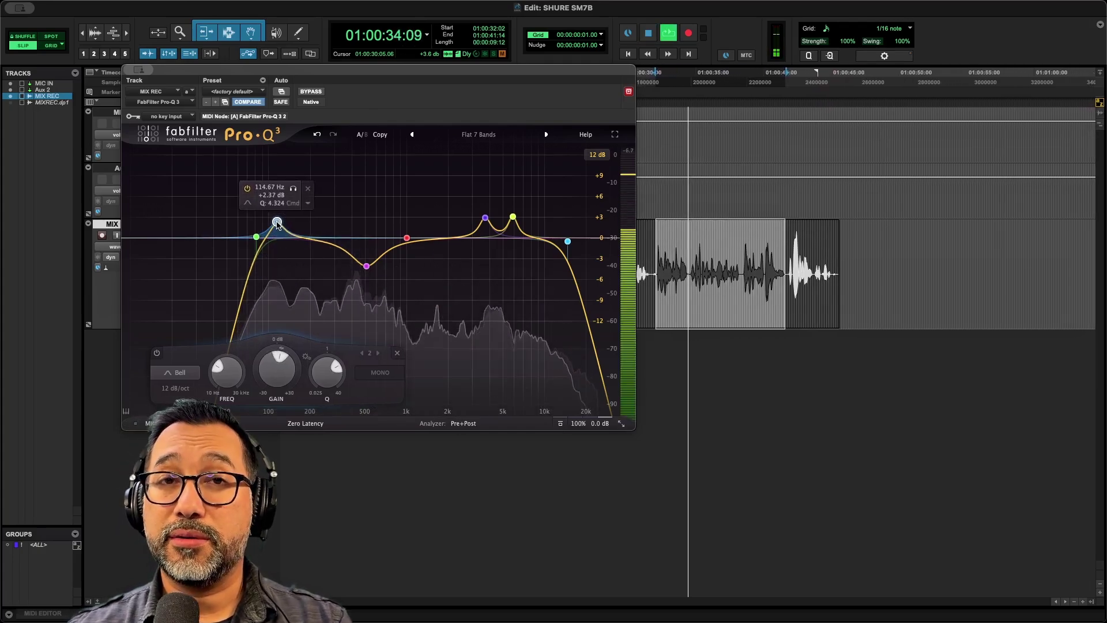
pyautogui.moveTo(372, 269)
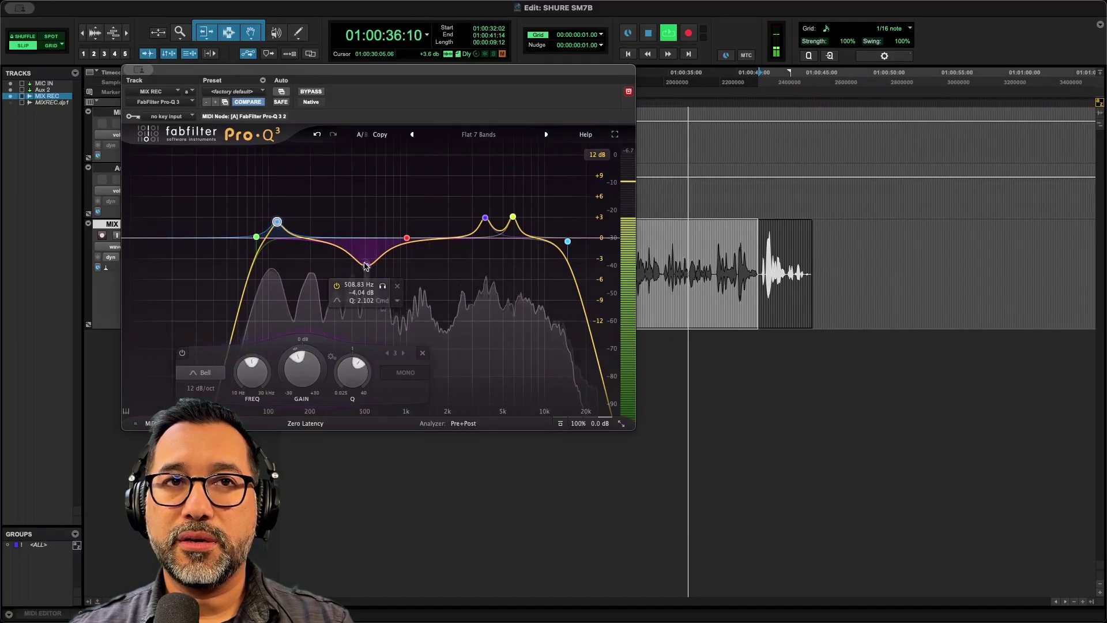
pyautogui.moveTo(366, 266); pyautogui.dragTo(364, 261)
pyautogui.press('space')
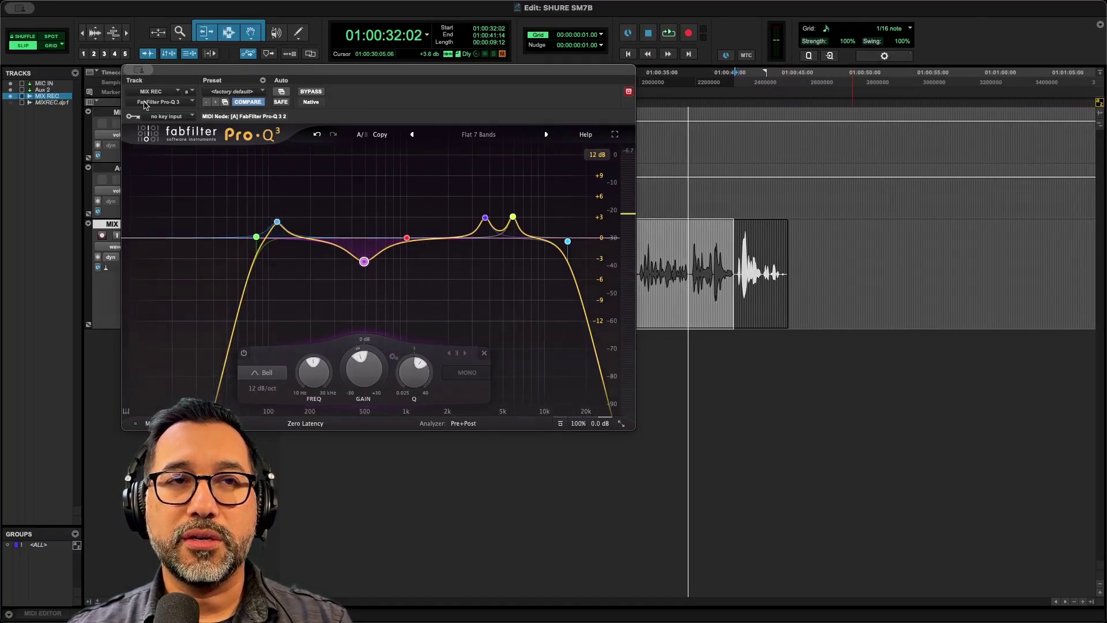
# Step: Re-enable the bypassed Pro Compressor on MIX REC and audition the selected phrase through it
pyautogui.press('super+w')
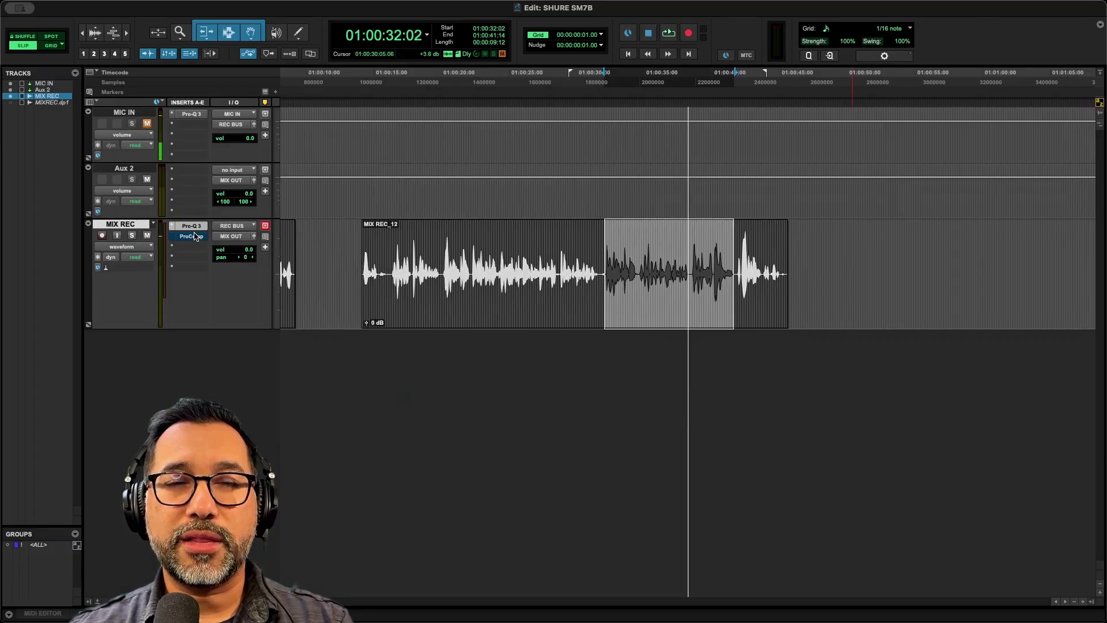
pyautogui.click(193, 237)
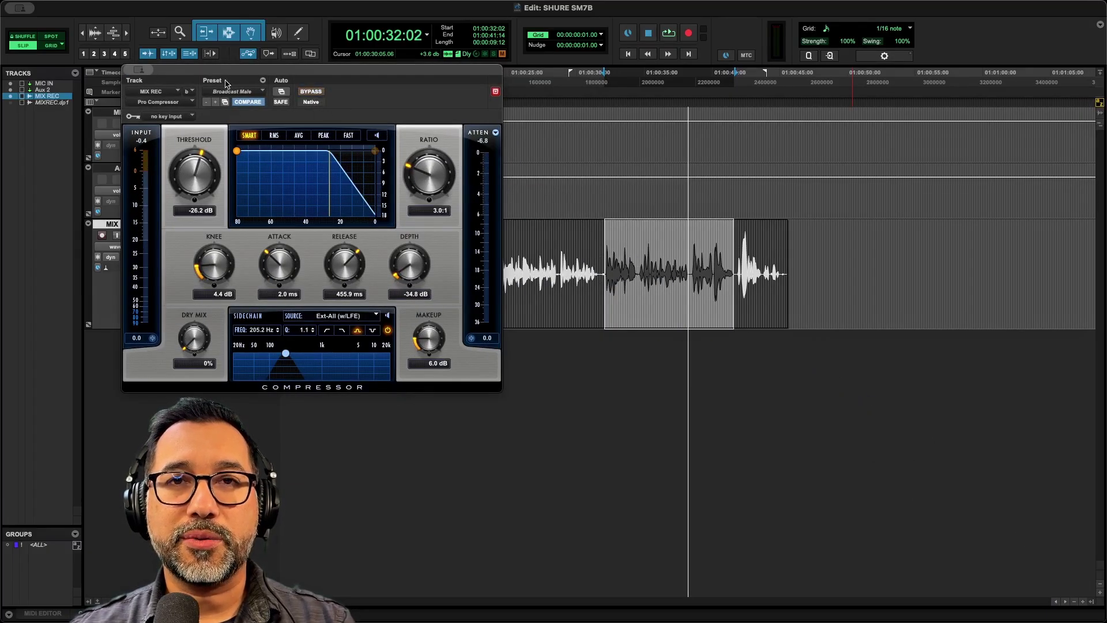
pyautogui.press('space')
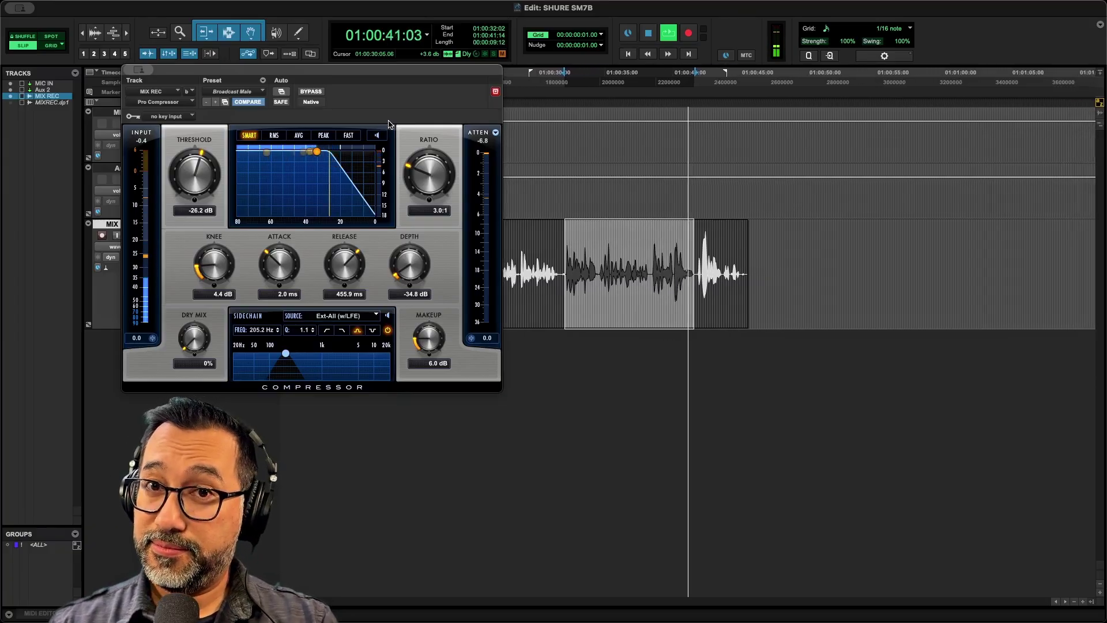
pyautogui.press('space')
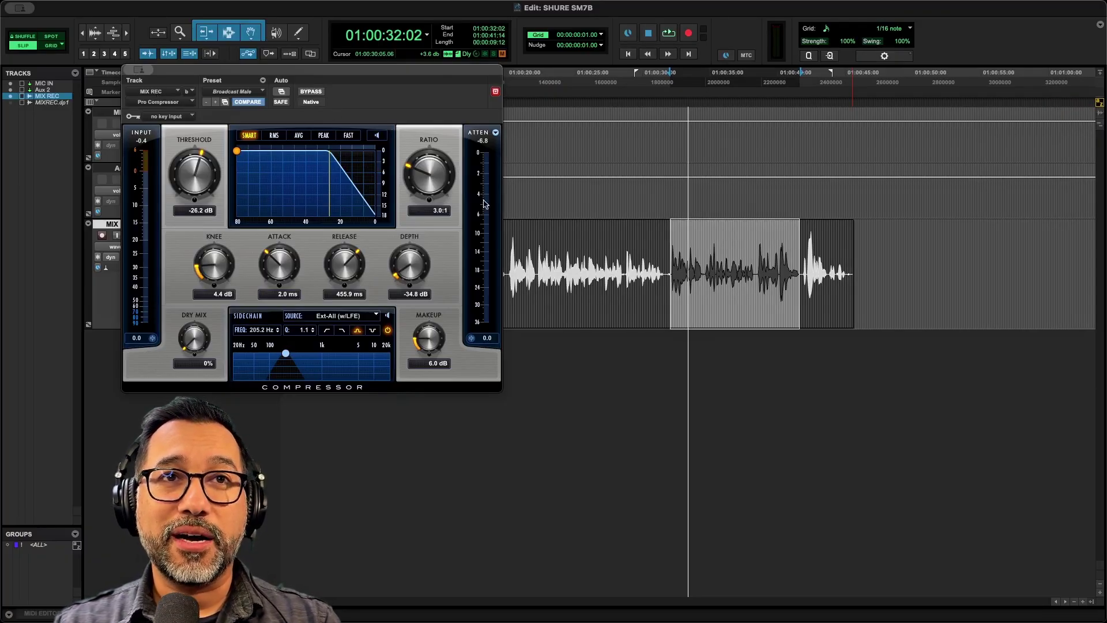
pyautogui.moveTo(161, 71); pyautogui.dragTo(429, 211)
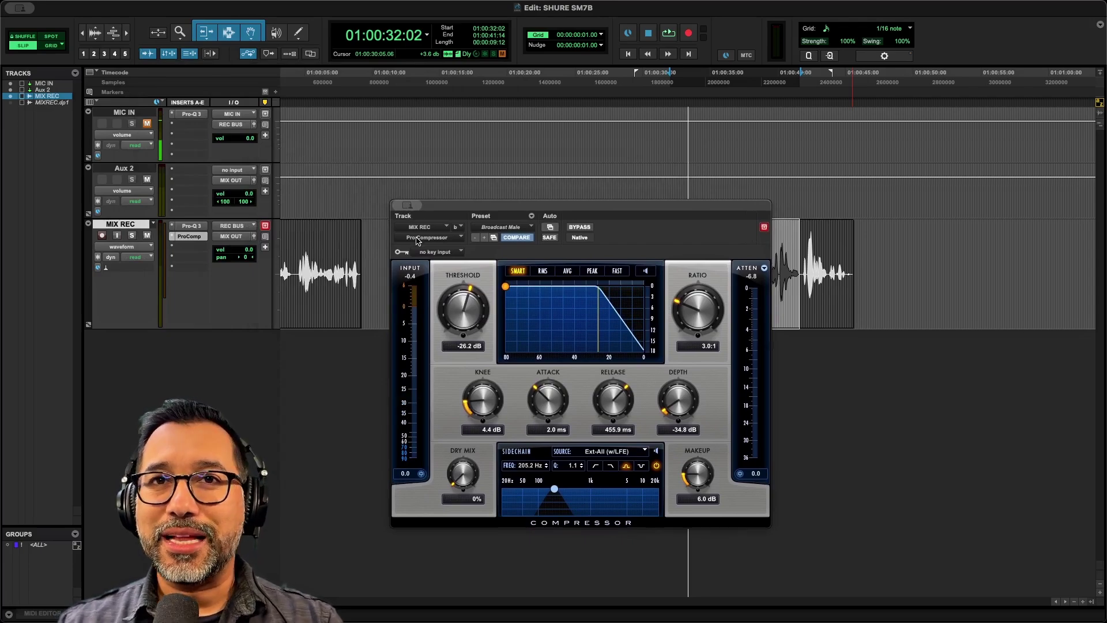
pyautogui.press('super+w')
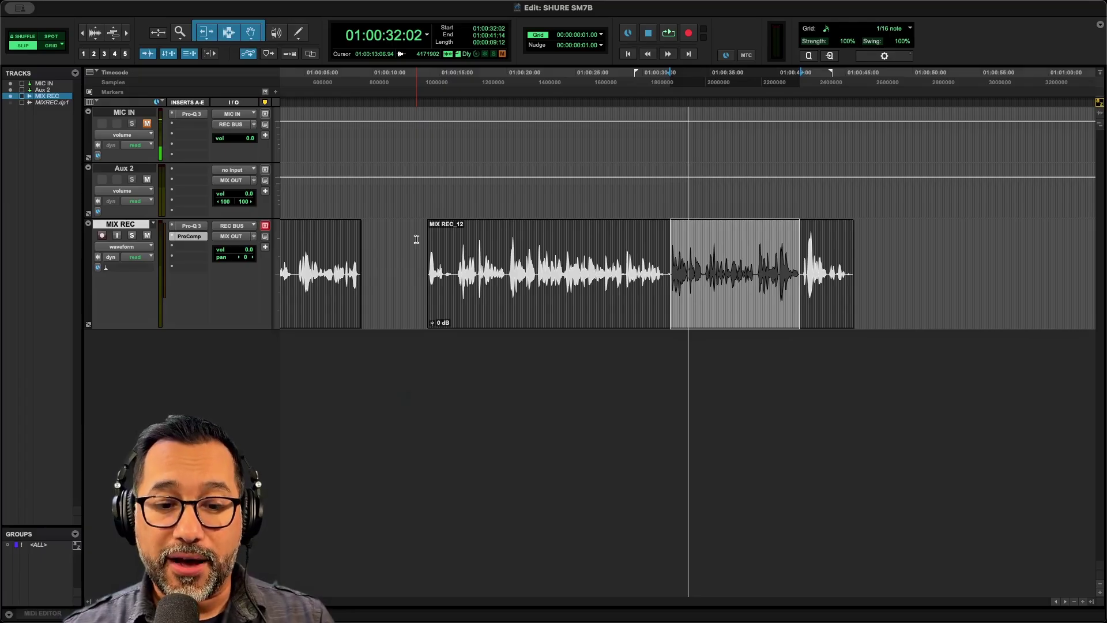
# Step: Place the cursor at 01:00:00:09 in the earlier MIX REC take and play back a short part of it
pyautogui.press('super+bracketleft')
pyautogui.press('super+bracketleft')
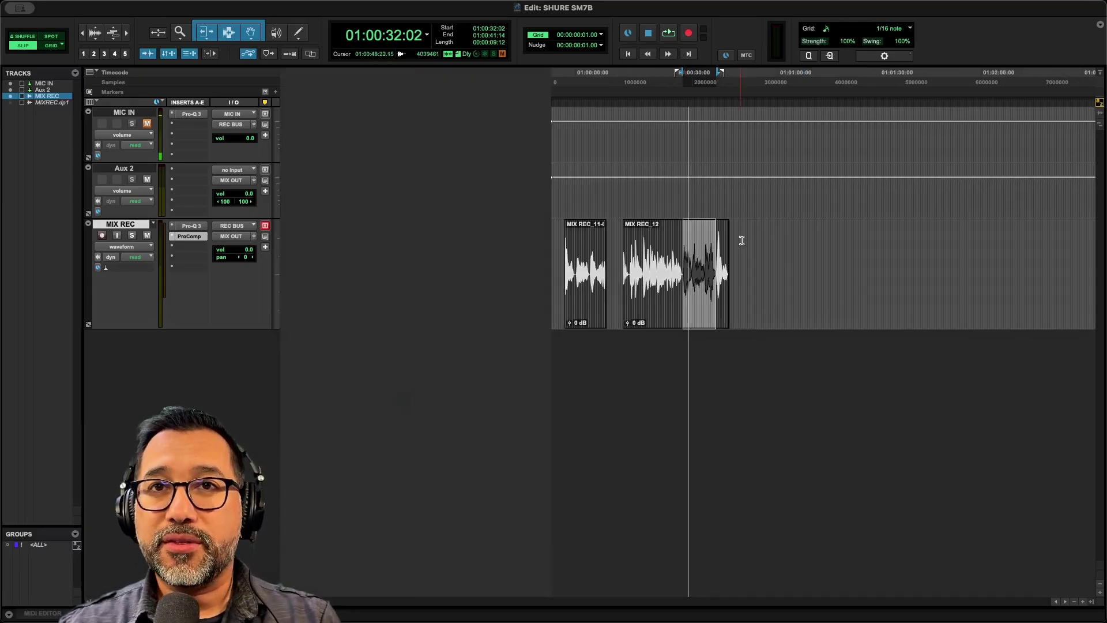
pyautogui.click(753, 242)
pyautogui.press('super+bracketright')
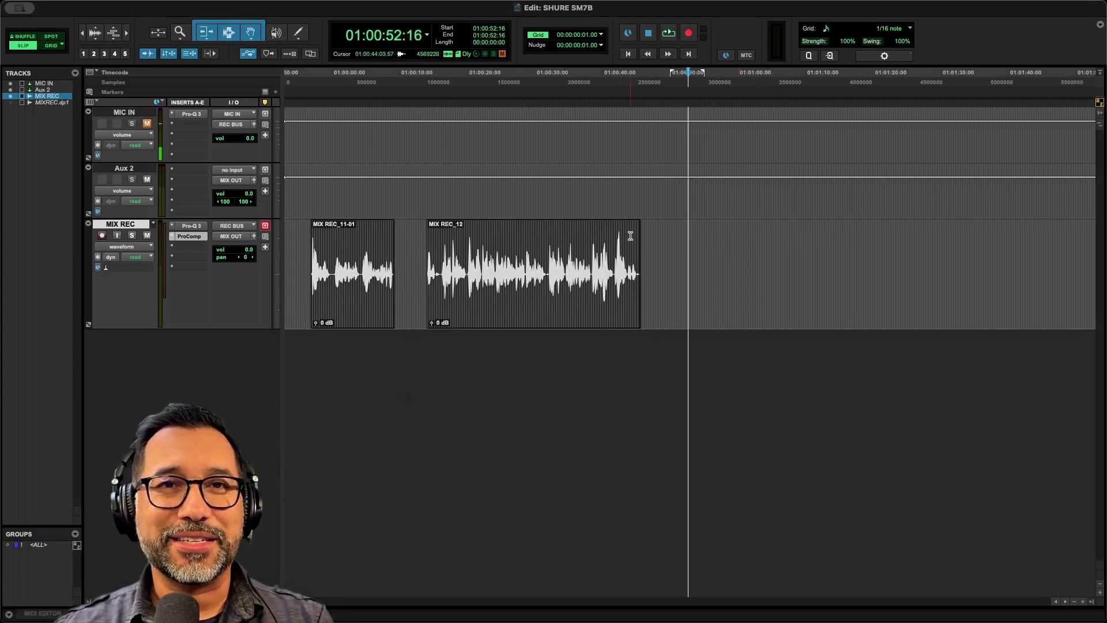
pyautogui.click(338, 259)
pyautogui.press('super+bracketright')
pyautogui.press('super+bracketleft')
pyautogui.press('super+bracketright')
pyautogui.press('super+bracketright')
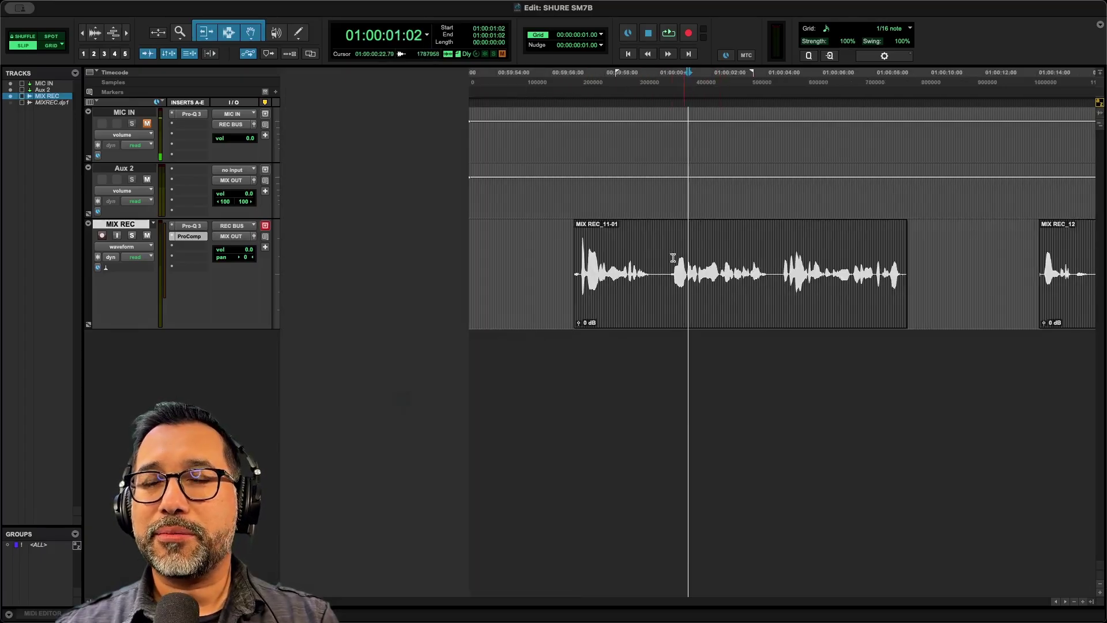
pyautogui.click(665, 259)
pyautogui.press('space')
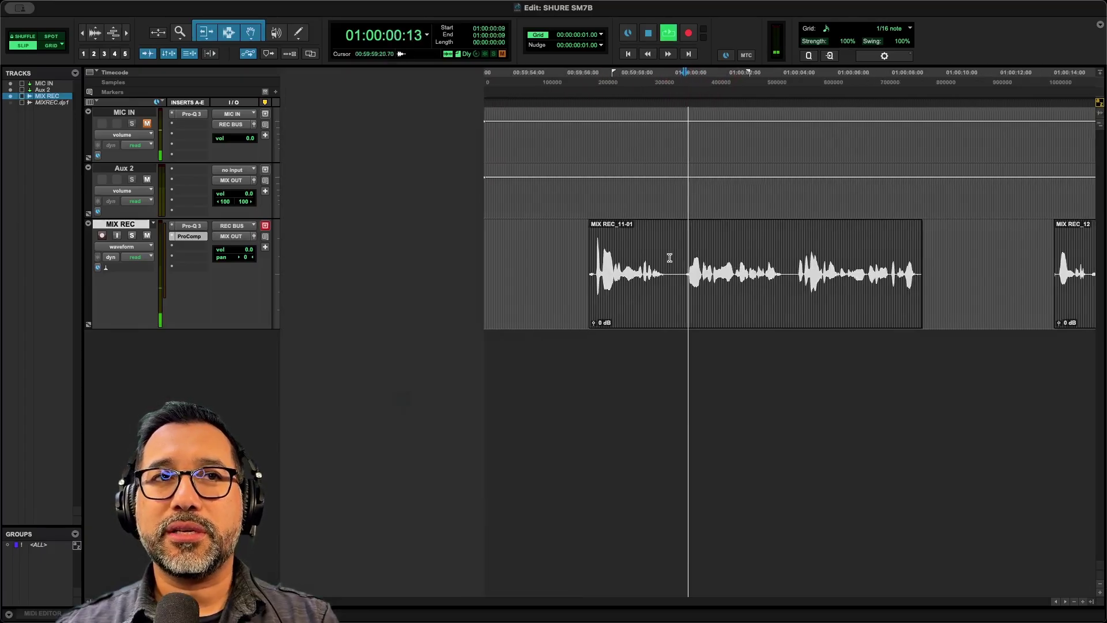
pyautogui.press('super+bracketleft')
pyautogui.press('super+bracketleft')
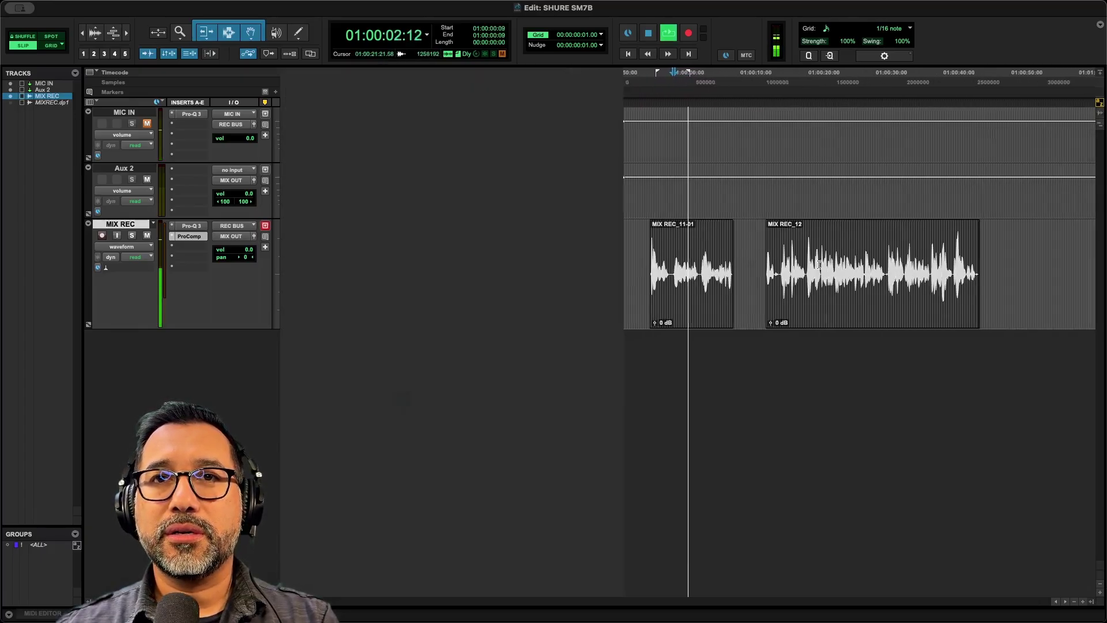
pyautogui.press('super+bracketright')
pyautogui.press('space')
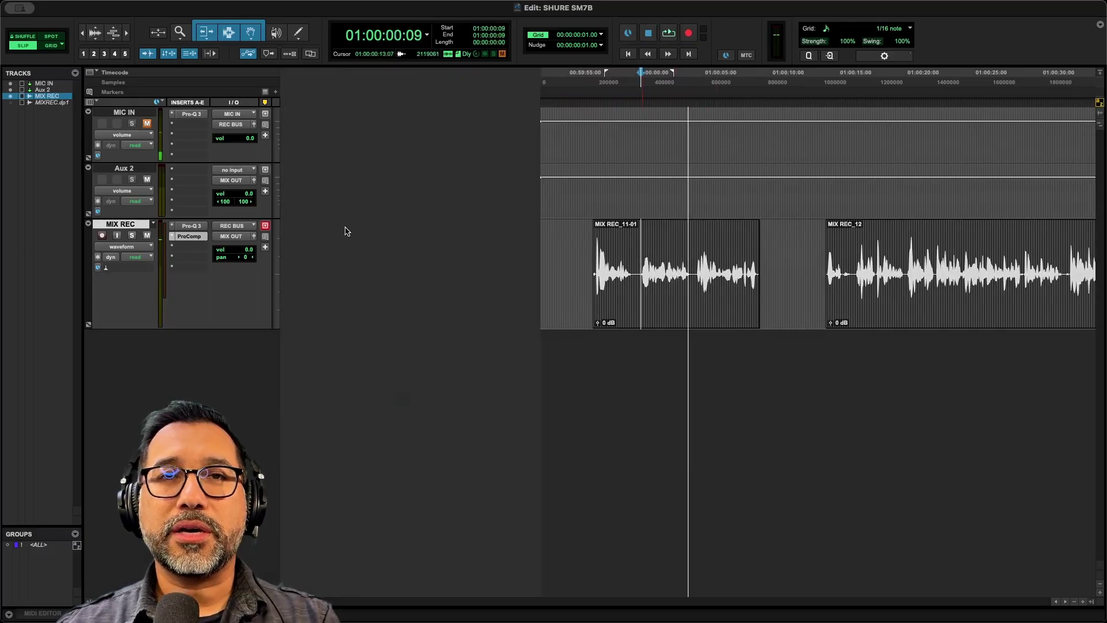
# Step: Move MIX REC's Pro Compressor down one insert slot and insert mono Pro Multiband Dynamics between Pro-Q 3 and the compressor
pyautogui.moveTo(195, 241); pyautogui.dragTo(189, 246)
pyautogui.click(187, 239)
pyautogui.moveTo(242, 237)
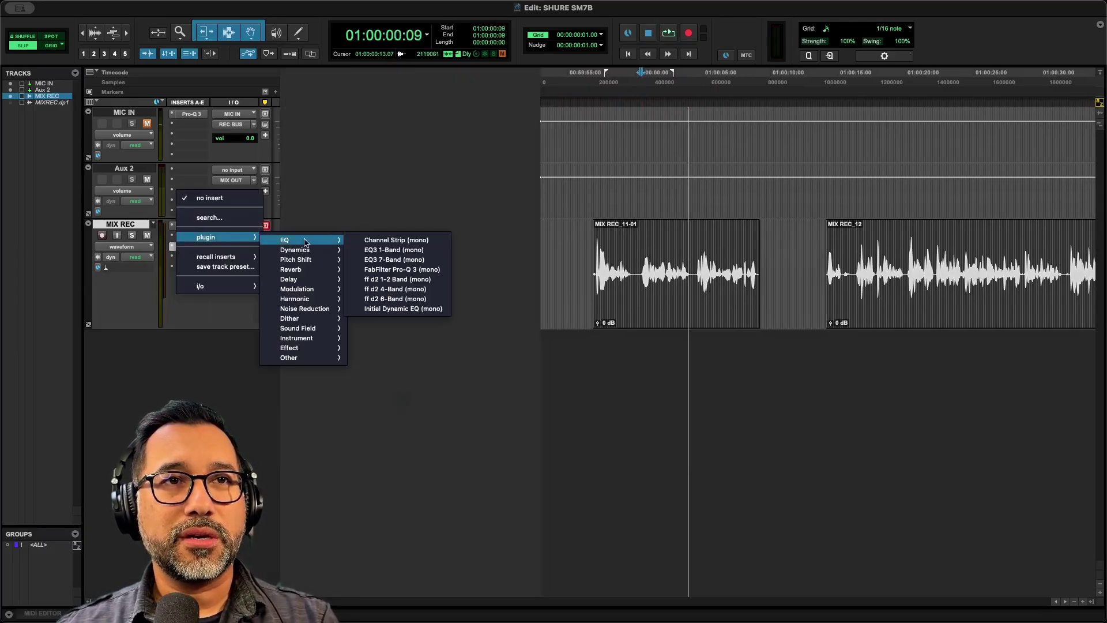
pyautogui.moveTo(329, 252)
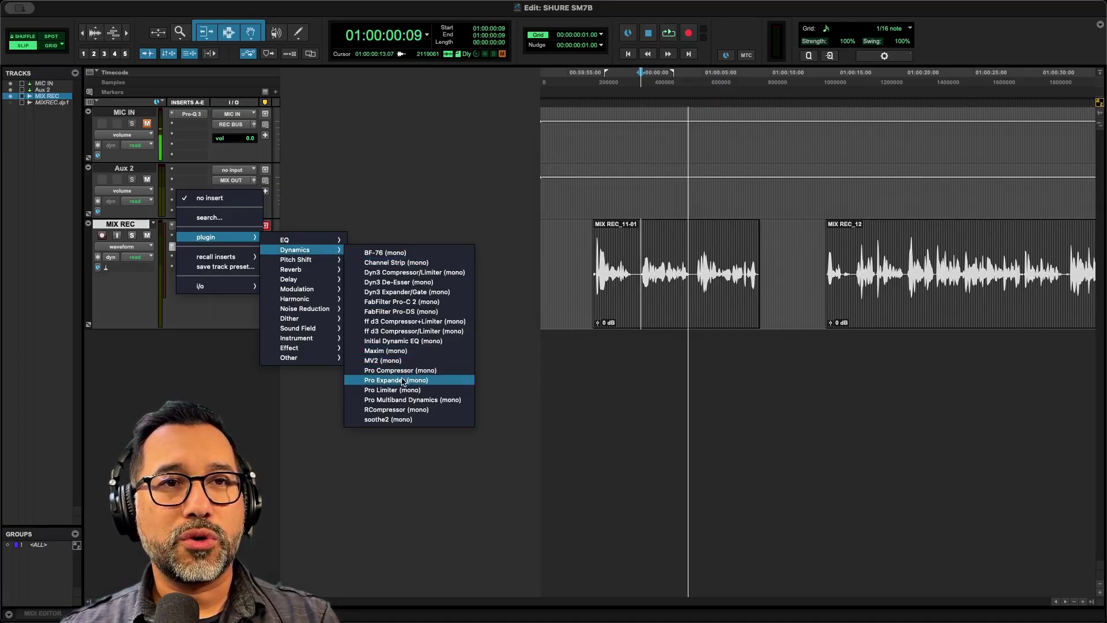
pyautogui.click(391, 401)
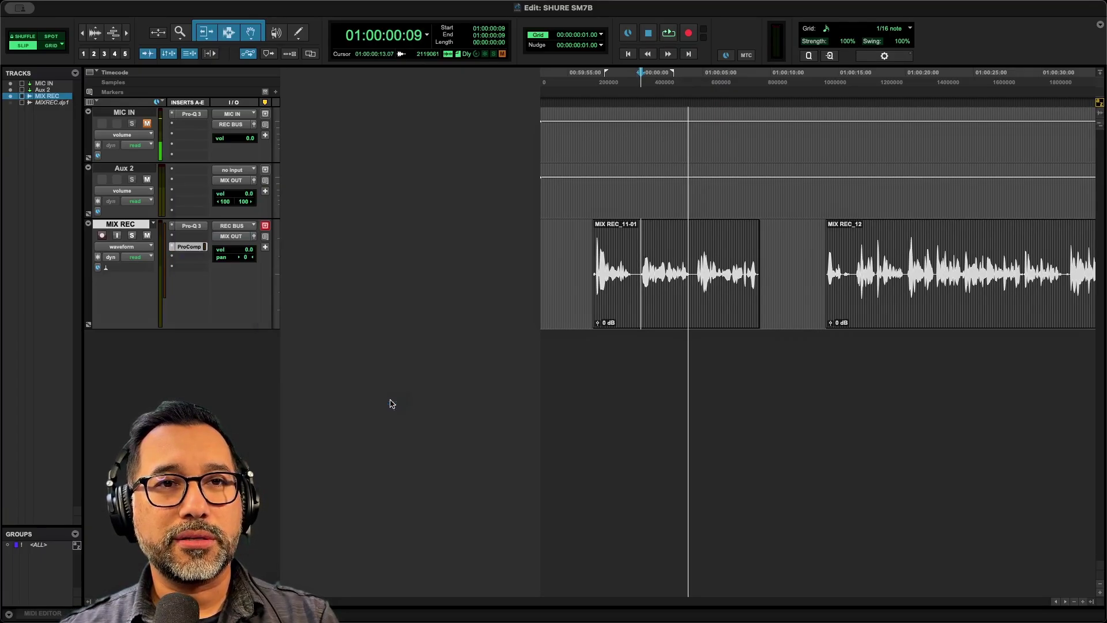
pyautogui.moveTo(605, 212); pyautogui.dragTo(439, 78)
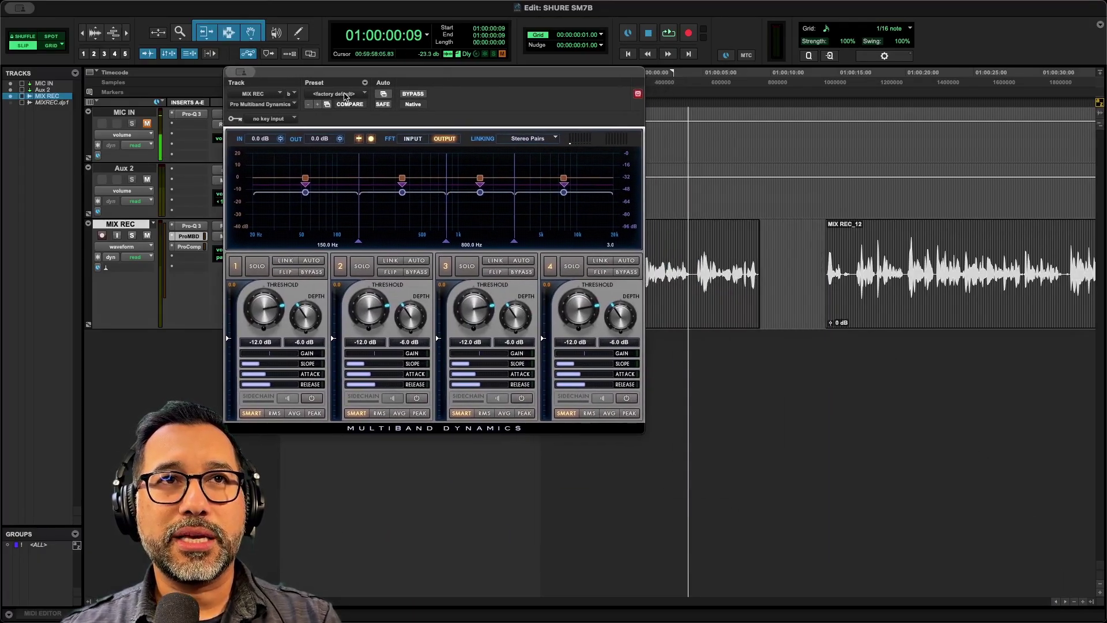
# Step: Load the Low Cost Mic Enhancer vocal preset in Pro Multiband Dynamics and audition the earlier take from 01:00:00:09
pyautogui.click(345, 95)
pyautogui.moveTo(363, 105)
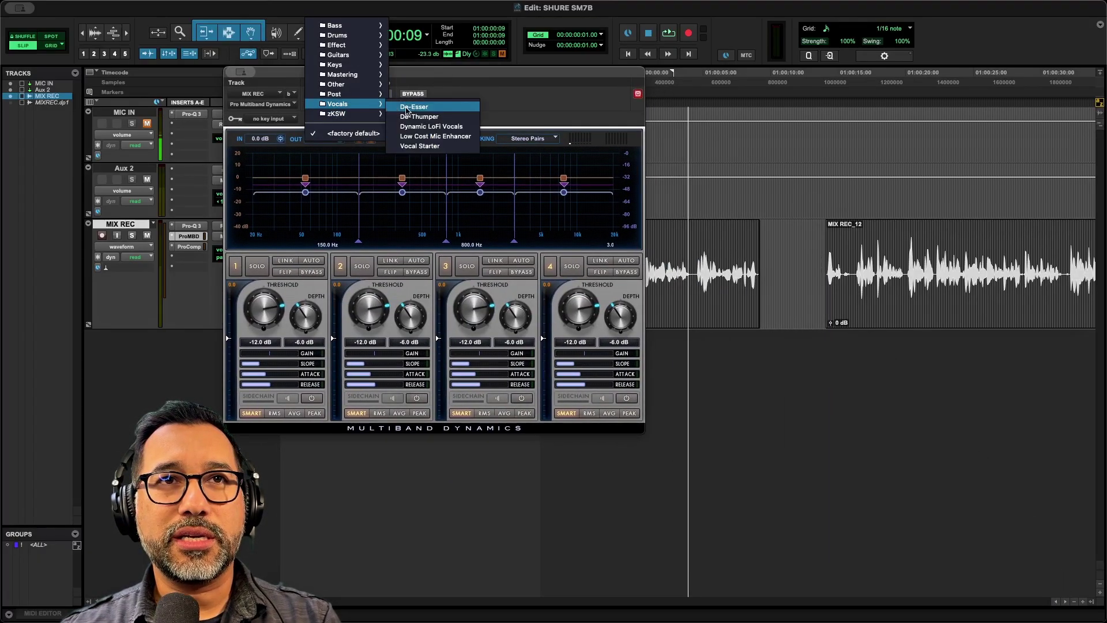
pyautogui.click(429, 136)
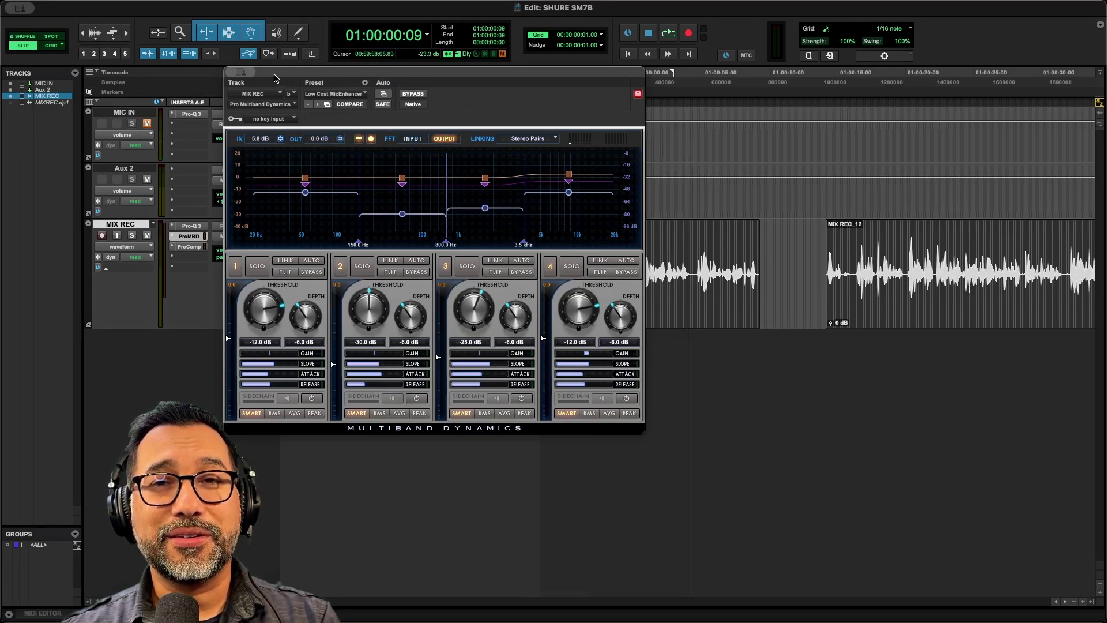
pyautogui.press('space')
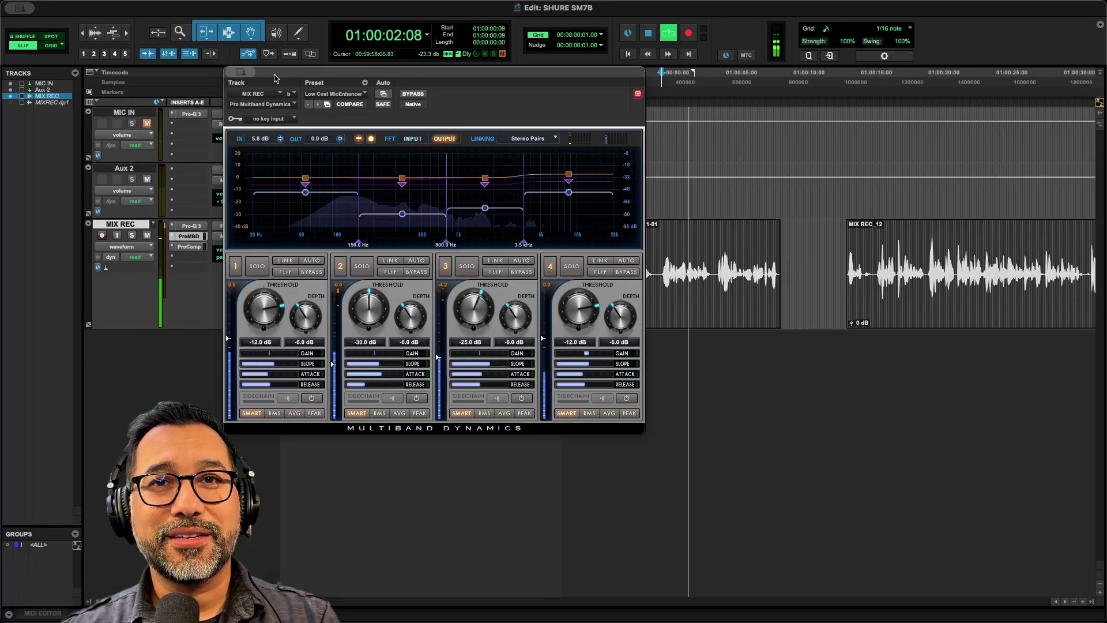
pyautogui.press('space')
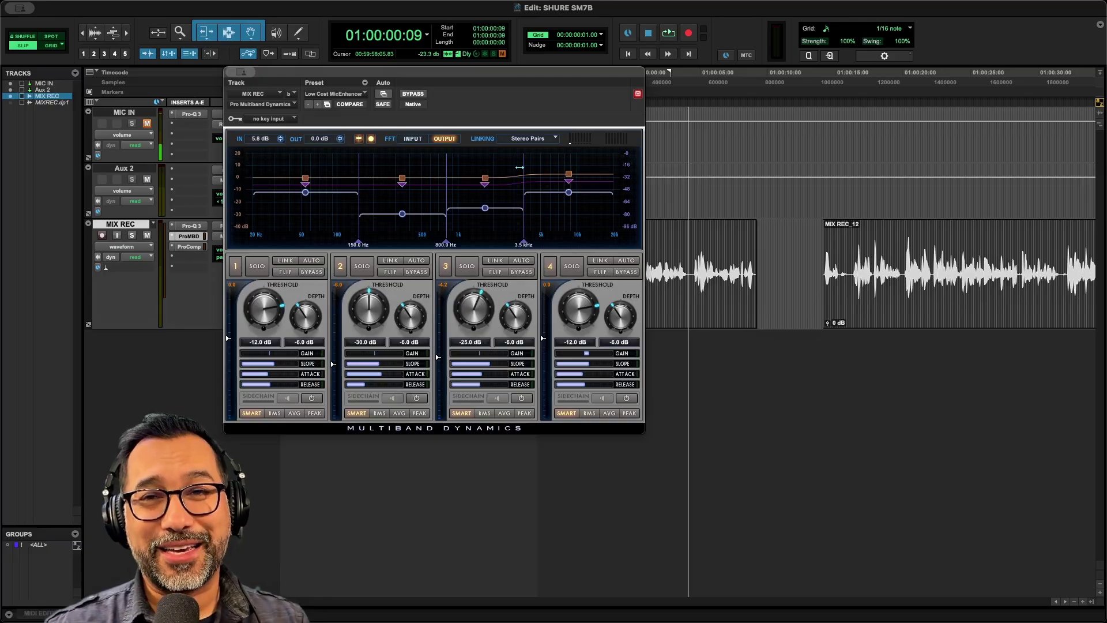
# Step: Select 01:00:20:00 to 01:00:31:10 of the new take and audition it through the multiband preset
pyautogui.press('super+bracketleft')
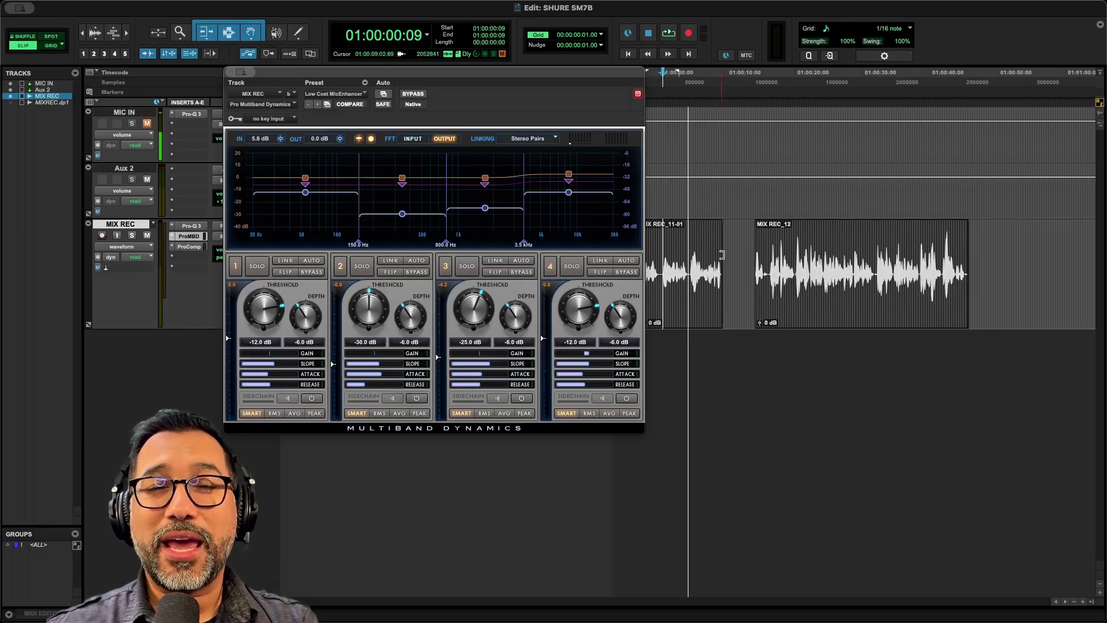
pyautogui.click(795, 254)
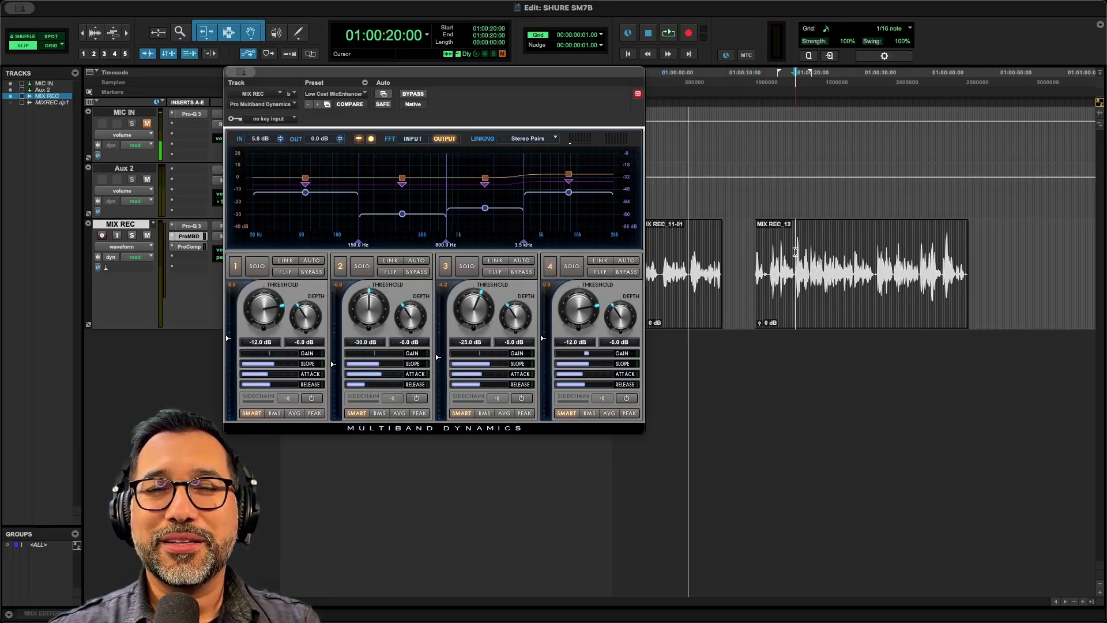
pyautogui.moveTo(795, 252); pyautogui.dragTo(872, 259)
pyautogui.press('space')
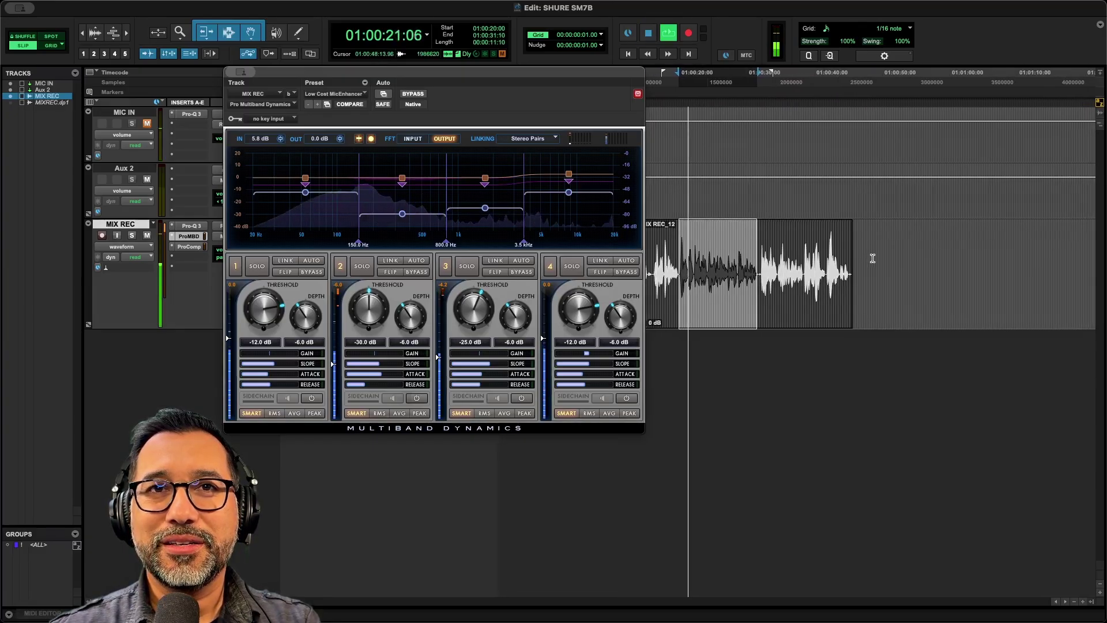
pyautogui.moveTo(534, 74); pyautogui.dragTo(455, 67)
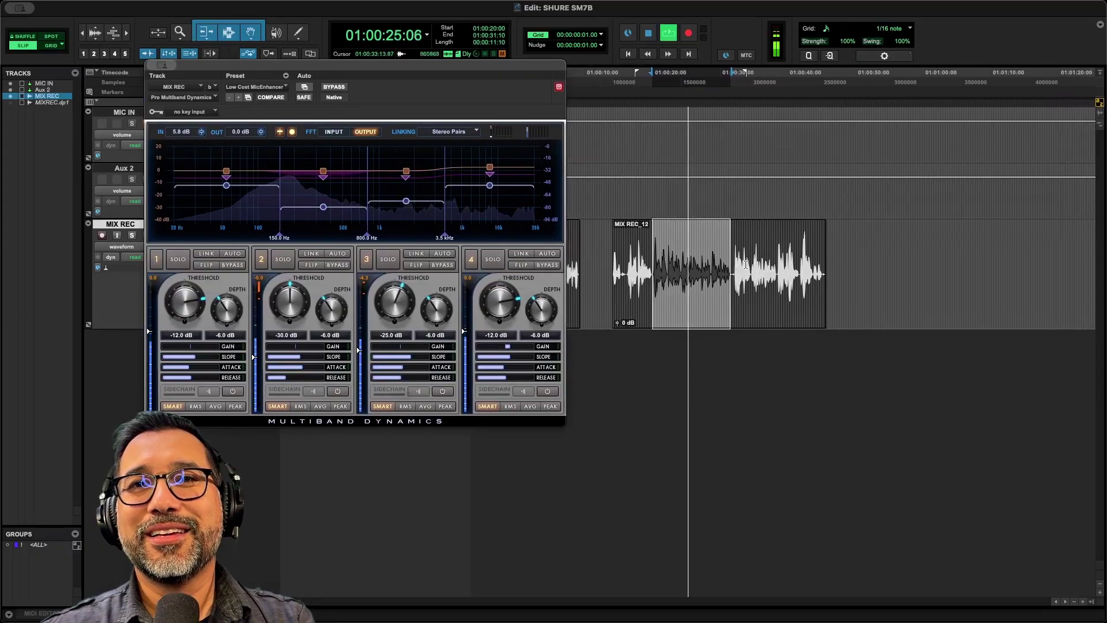
pyautogui.click(703, 256)
pyautogui.press('super+bracketright')
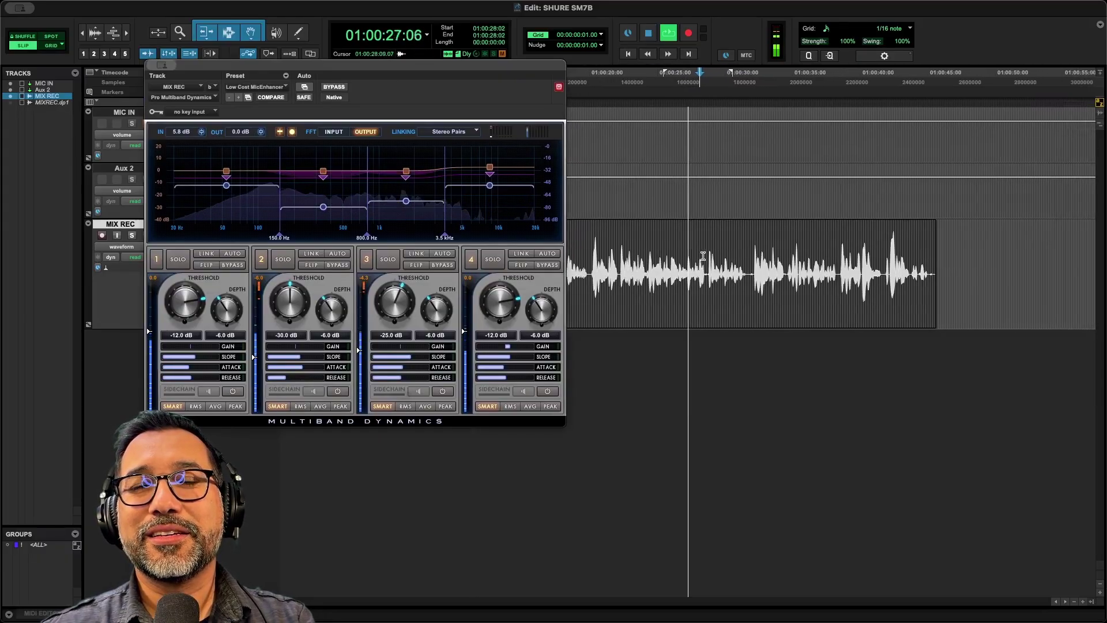
pyautogui.press('super+bracketleft')
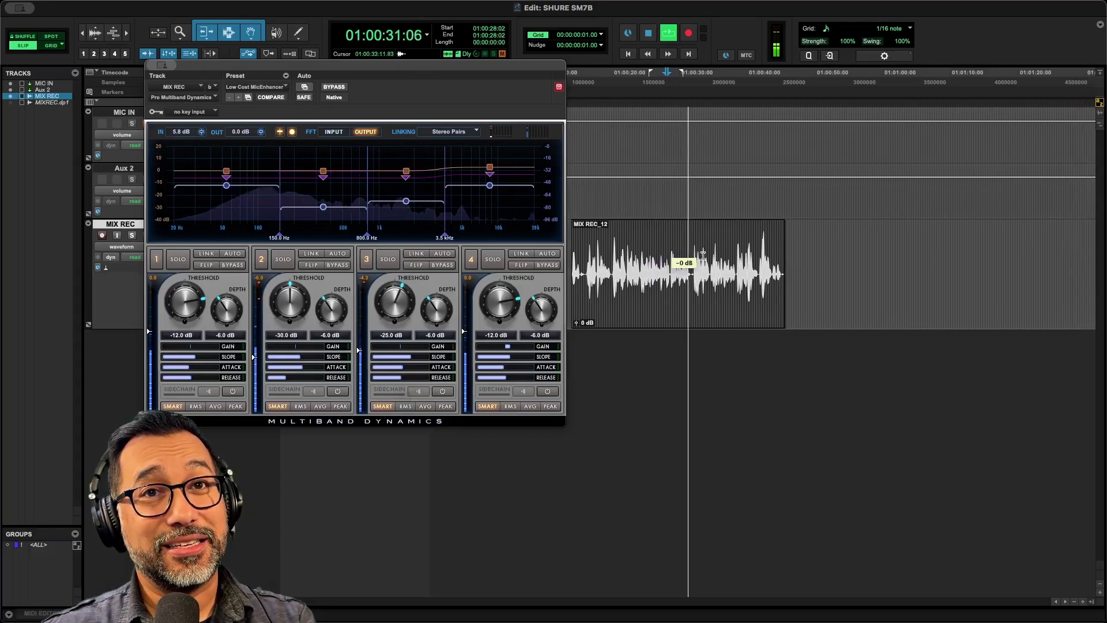
pyautogui.press('space')
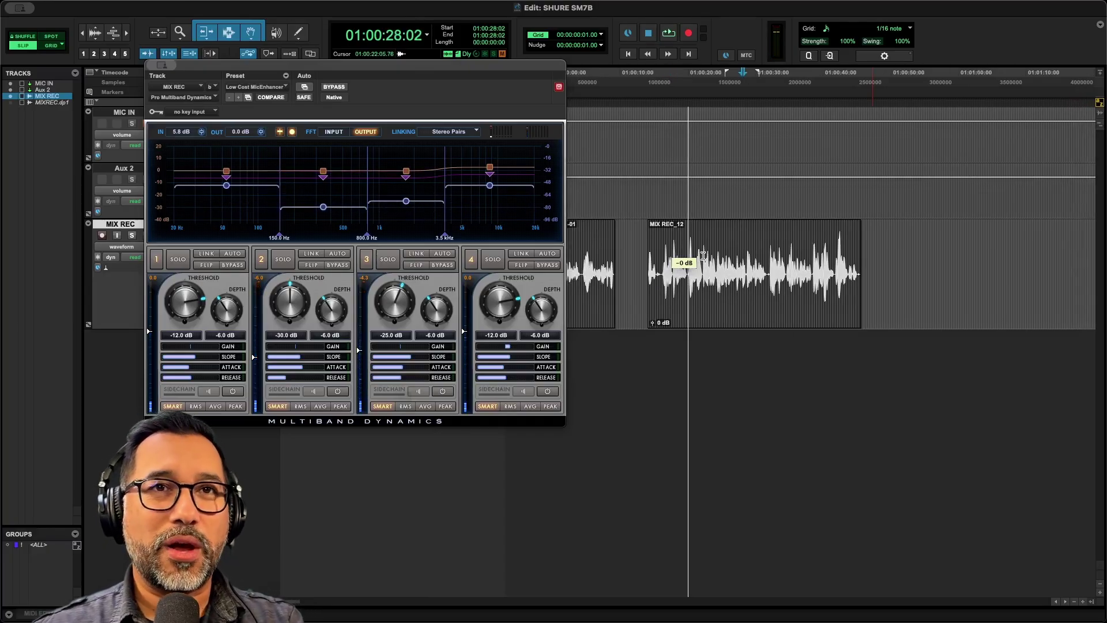
# Step: Lower the multiband's band 4 threshold to -34.9 dB, audition the new take from 01:00:32:03, and close the plug-in window
pyautogui.moveTo(490, 185)
pyautogui.moveTo(490, 185); pyautogui.dragTo(490, 213)
pyautogui.press('space')
pyautogui.click(709, 254)
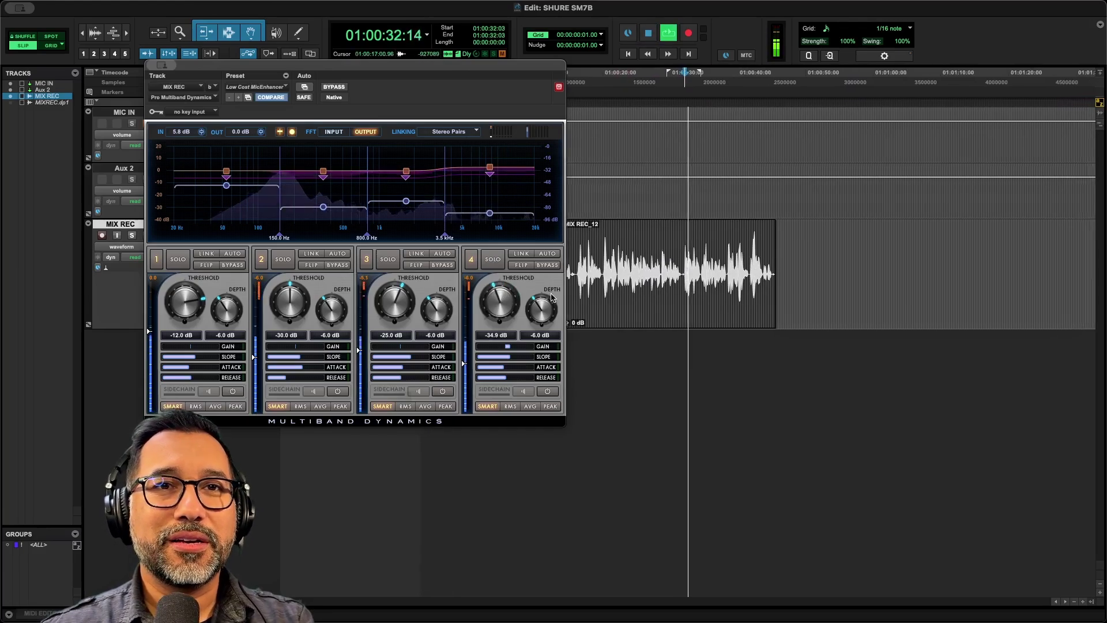
pyautogui.press('space')
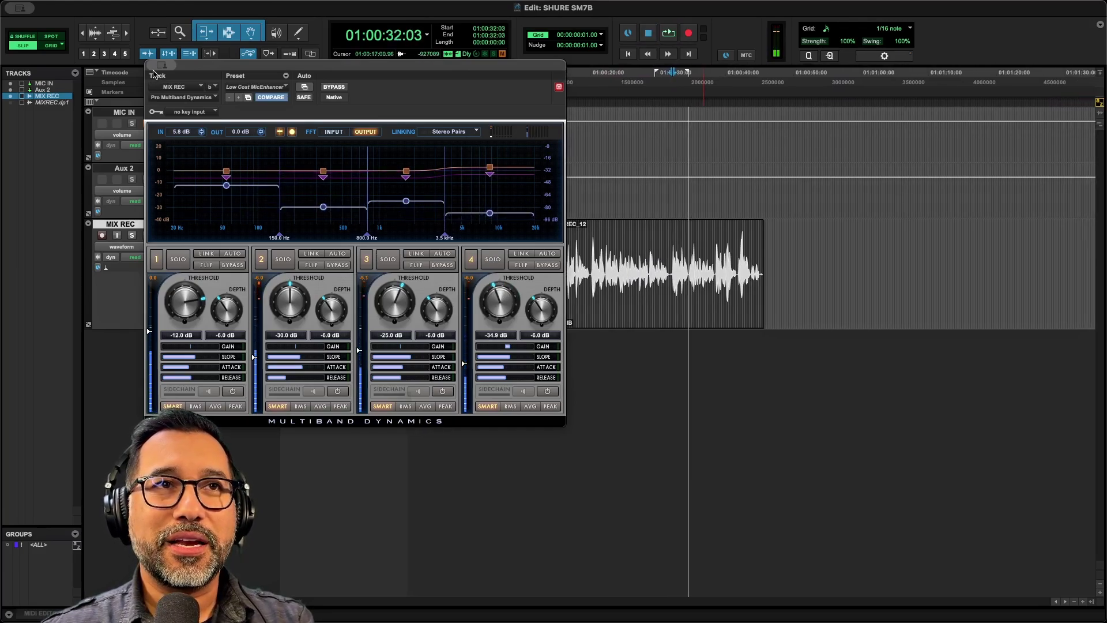
pyautogui.click(162, 66)
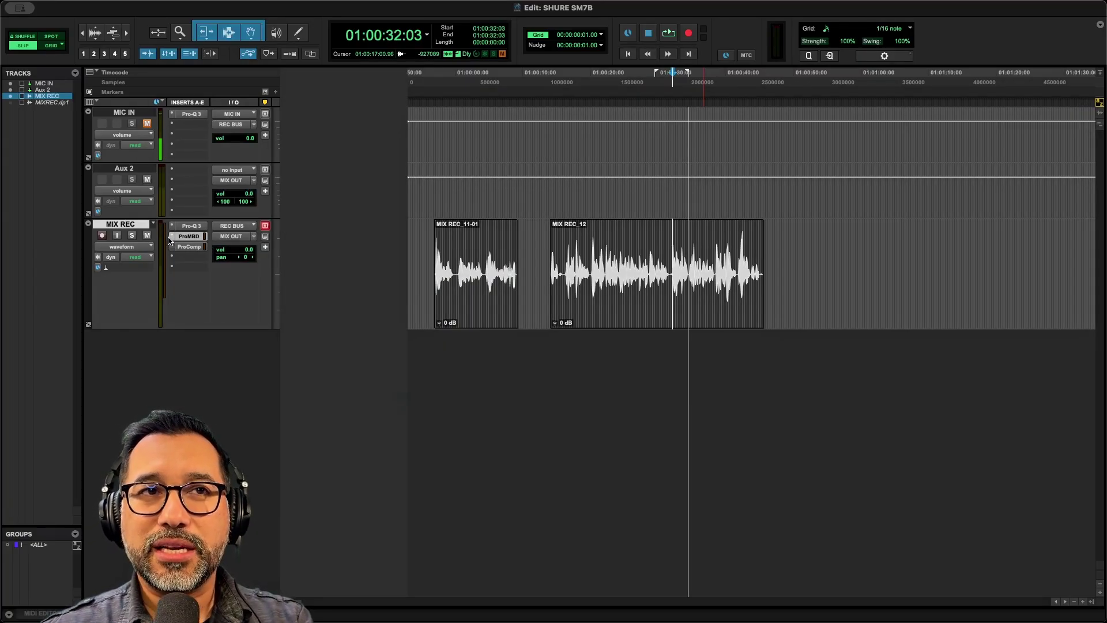
# Step: Bypass Pro Multiband Dynamics on MIX REC and audition the new take from 01:00:21:15 and 01:00:31:20
pyautogui.click(190, 237)
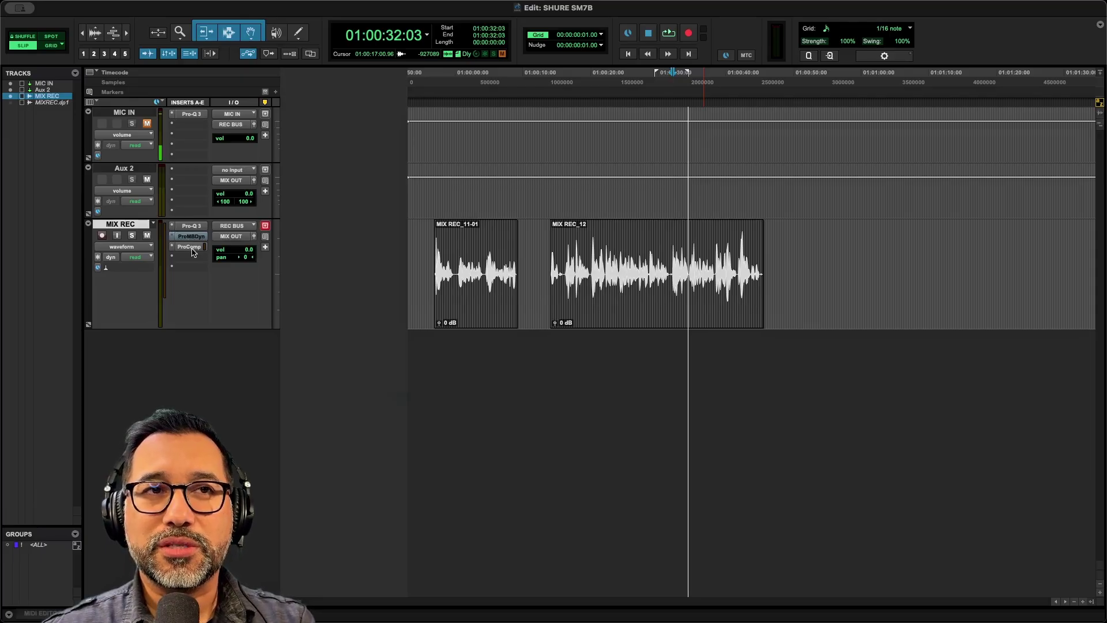
pyautogui.click(602, 241)
pyautogui.press('space')
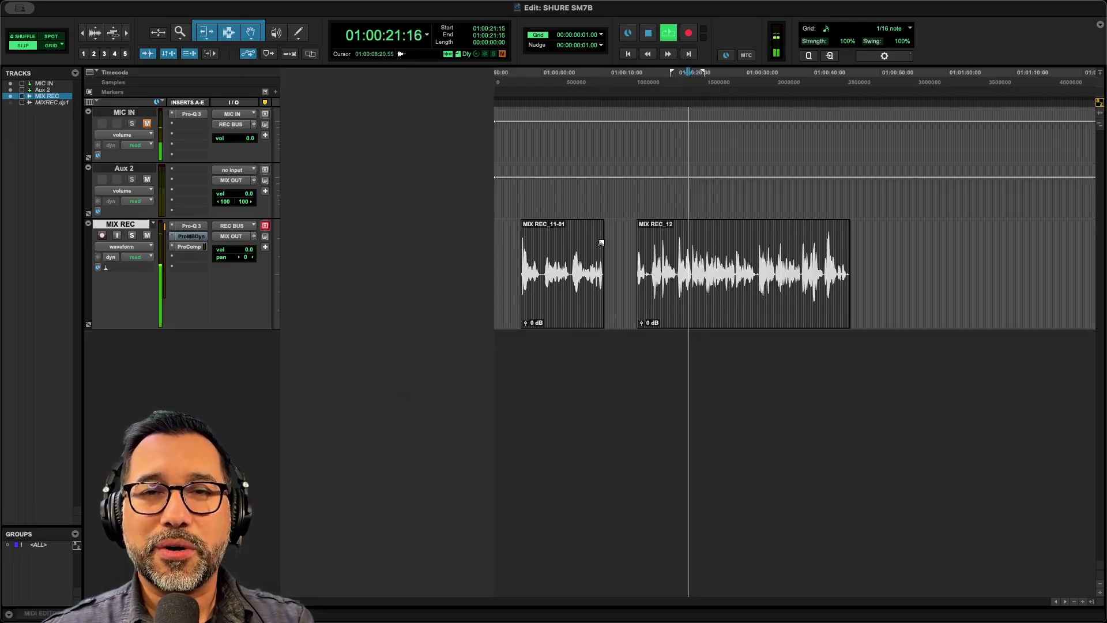
pyautogui.click(795, 259)
pyautogui.press('space')
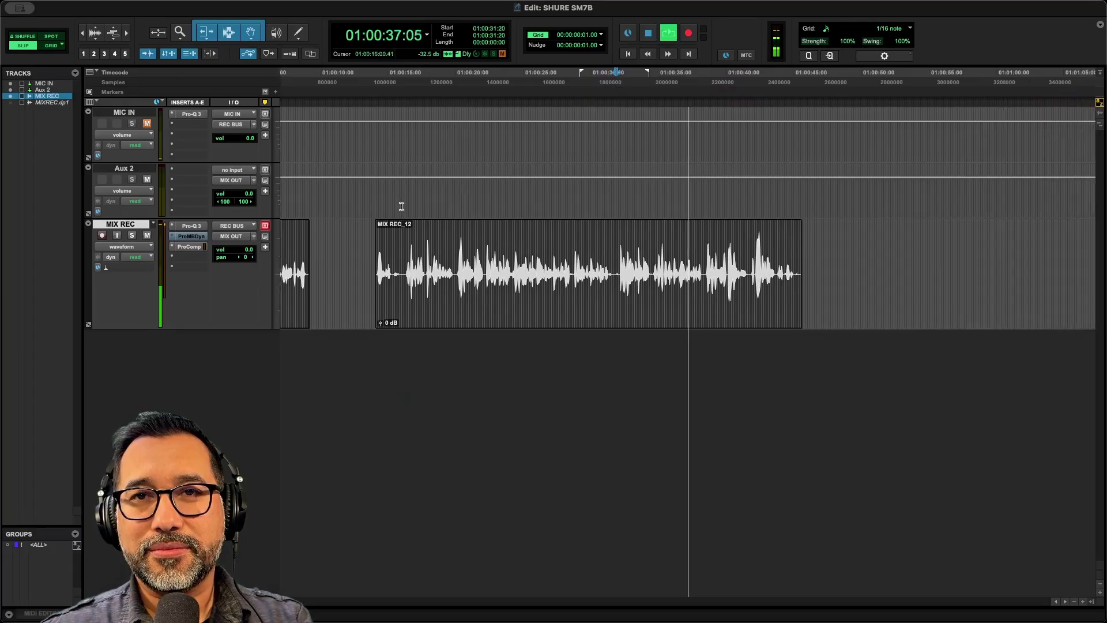
pyautogui.press('space')
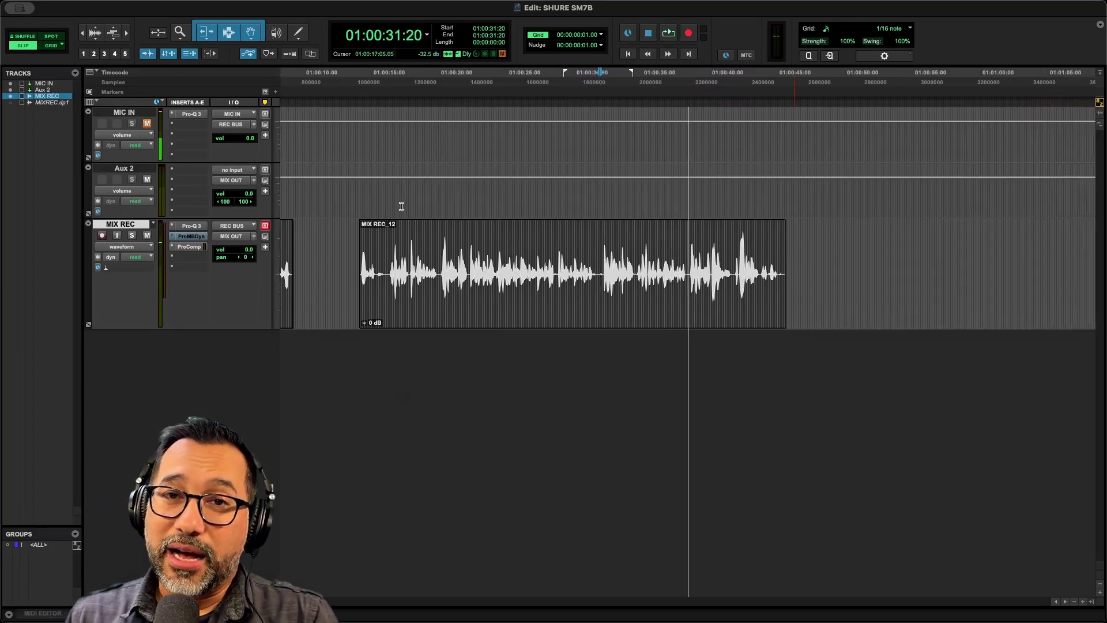